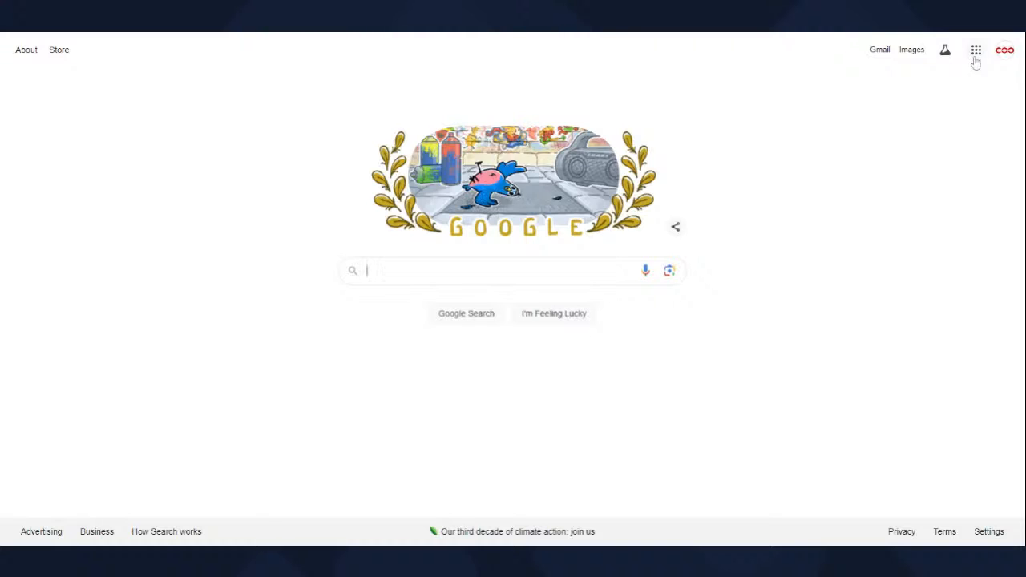
Step: Open Google Sheets from the Google home page and create a blank spreadsheet, dismissing the pre-built table suggestions
left_click(976, 51)
scroll(961, 276, "down", 3)
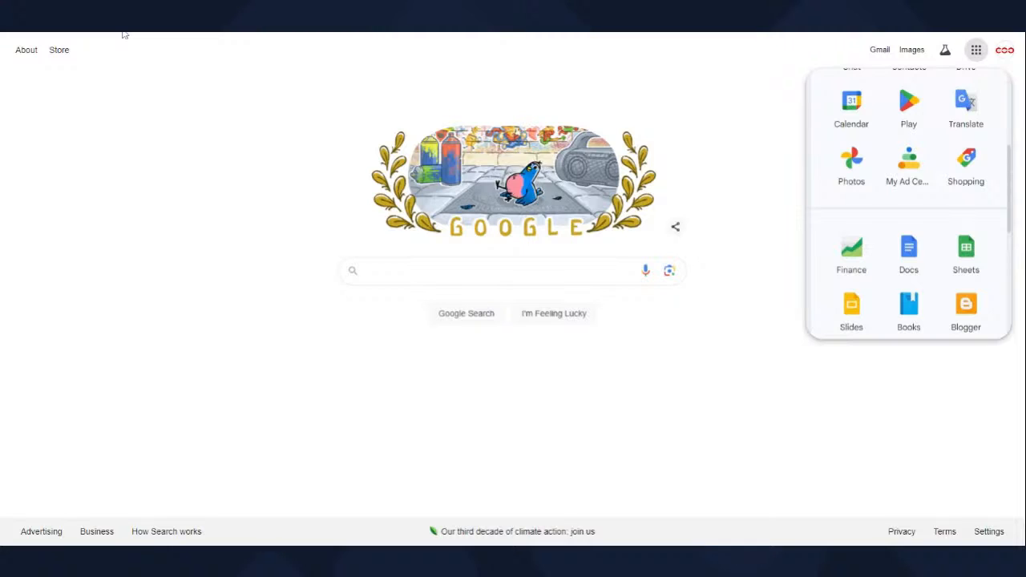
left_click(965, 256)
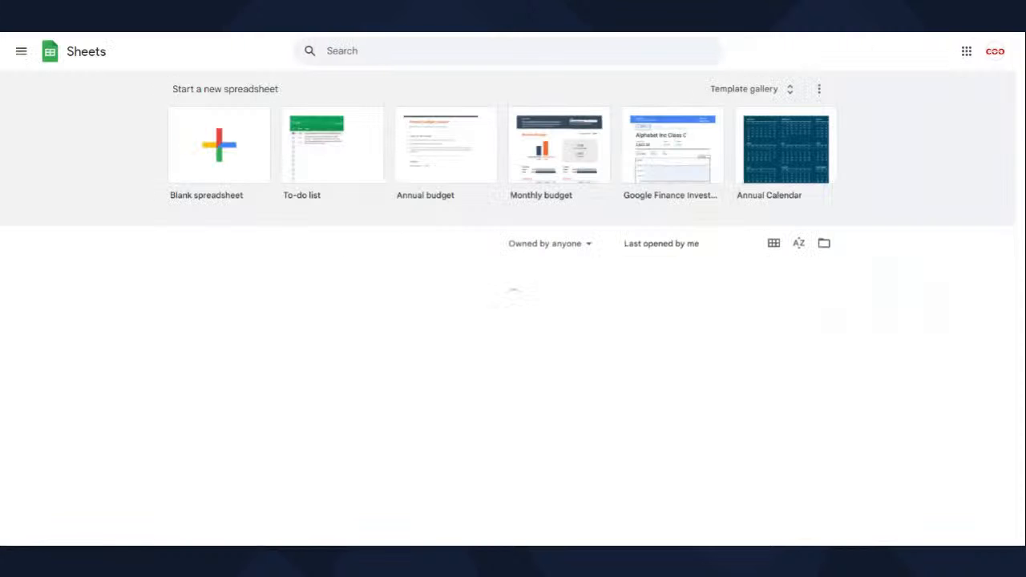
left_click(218, 149)
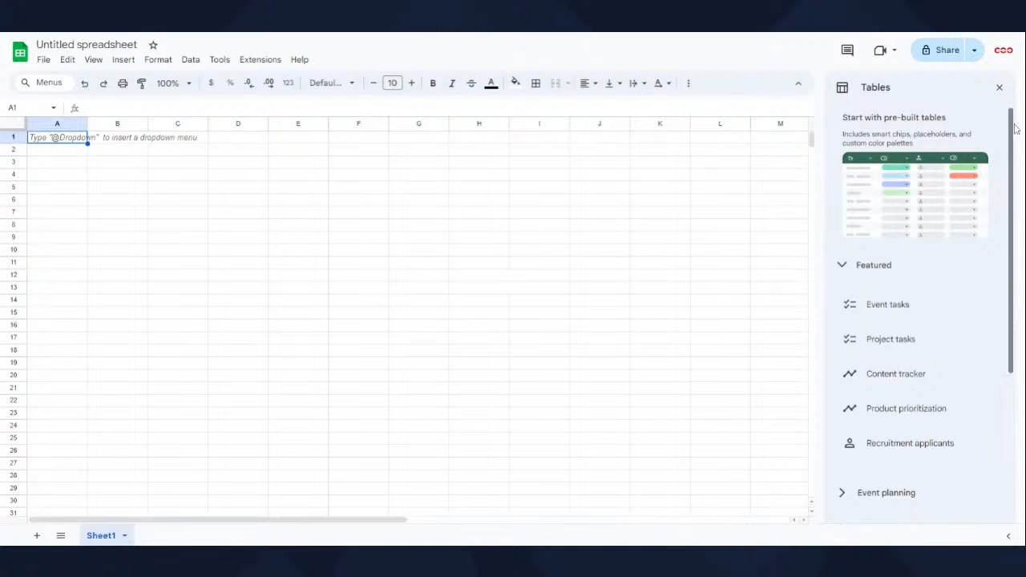
left_click(1000, 89)
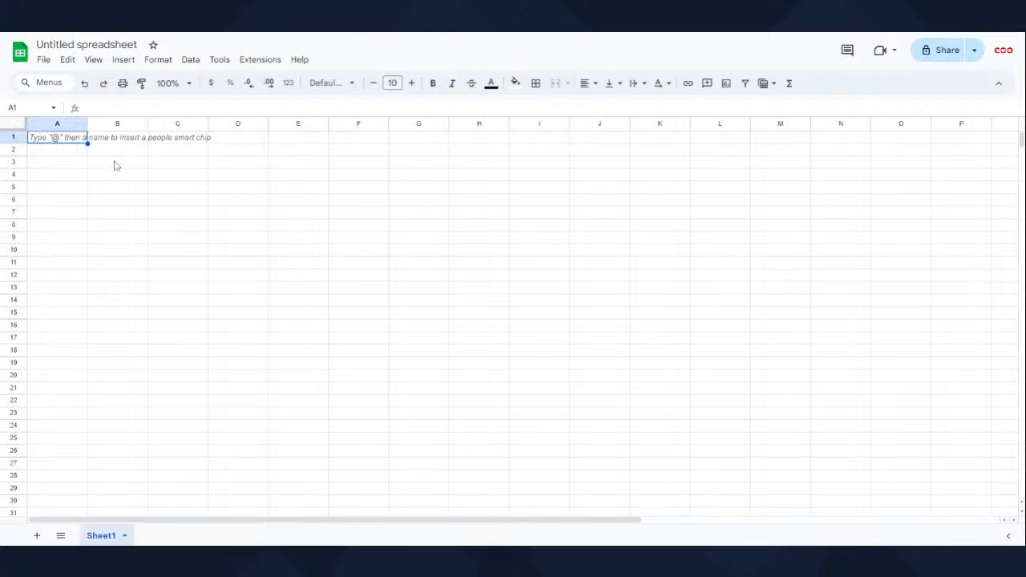
Step: Rename the untitled spreadsheet as "Test"
left_click(86, 45)
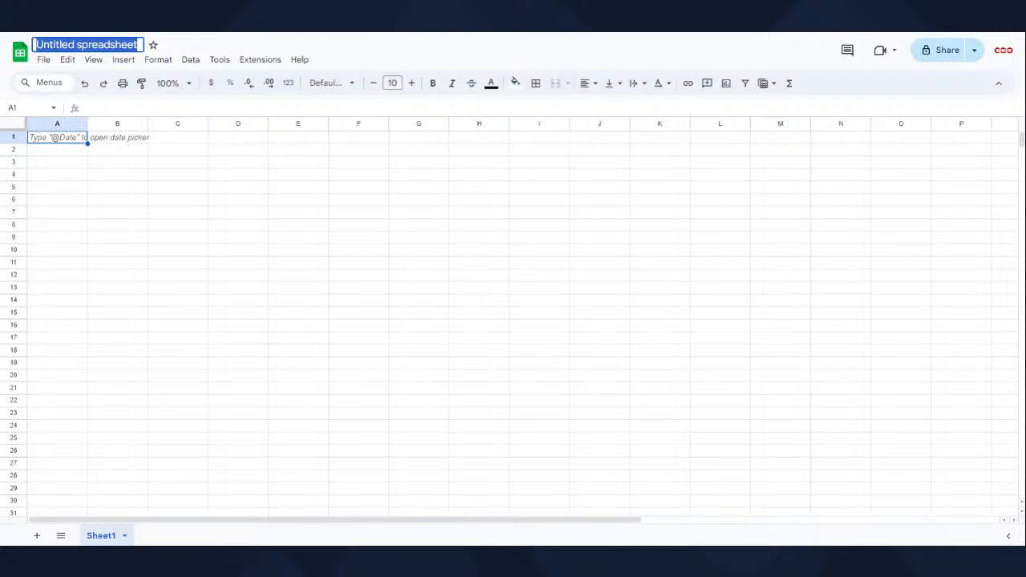
type("Test")
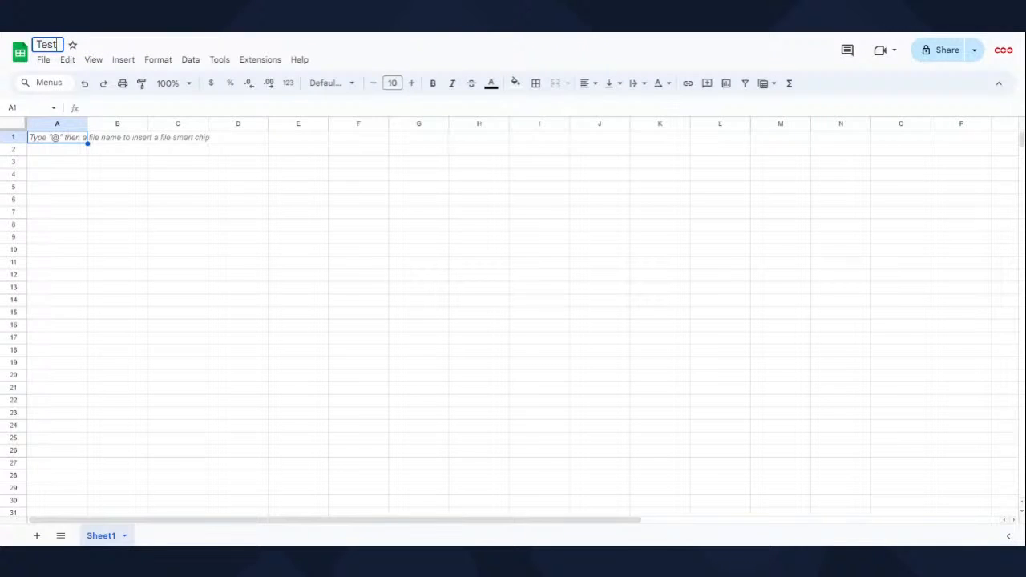
left_click(65, 164)
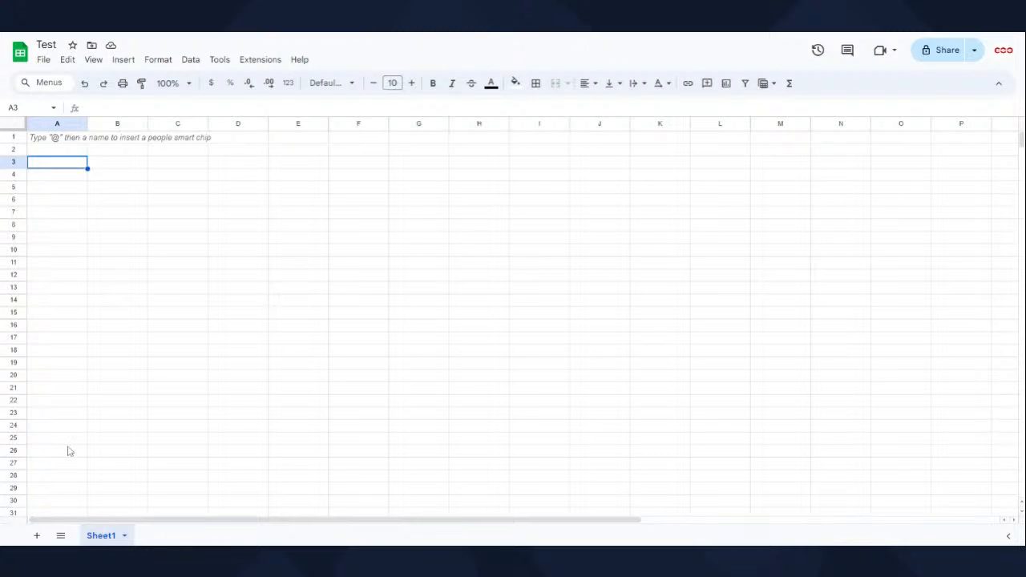
Step: Look through the empty rows down to cell C433 and return to cell A1
scroll(68, 453, "down", 15)
scroll(65, 462, "down", 20)
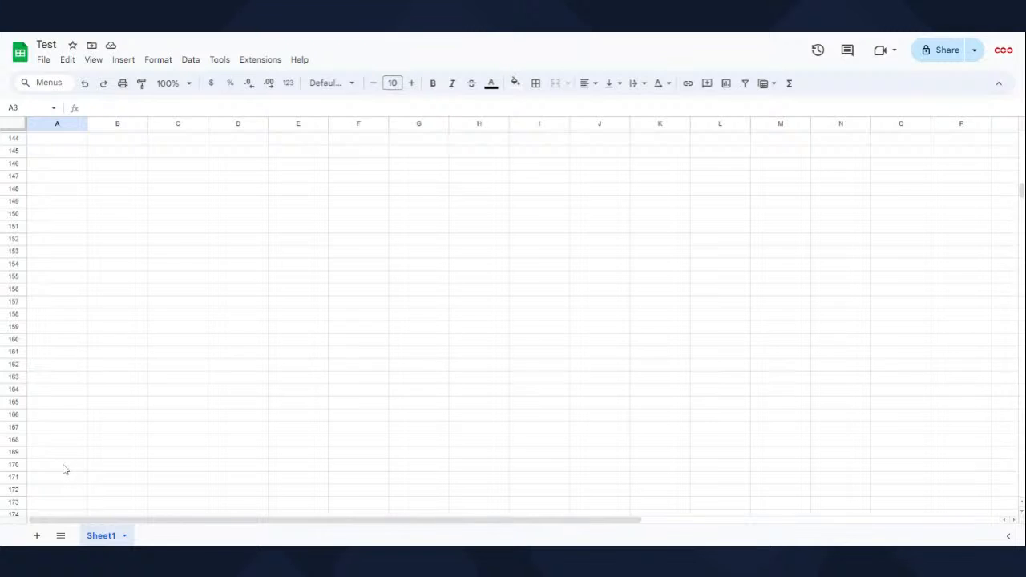
scroll(56, 463, "down", 20)
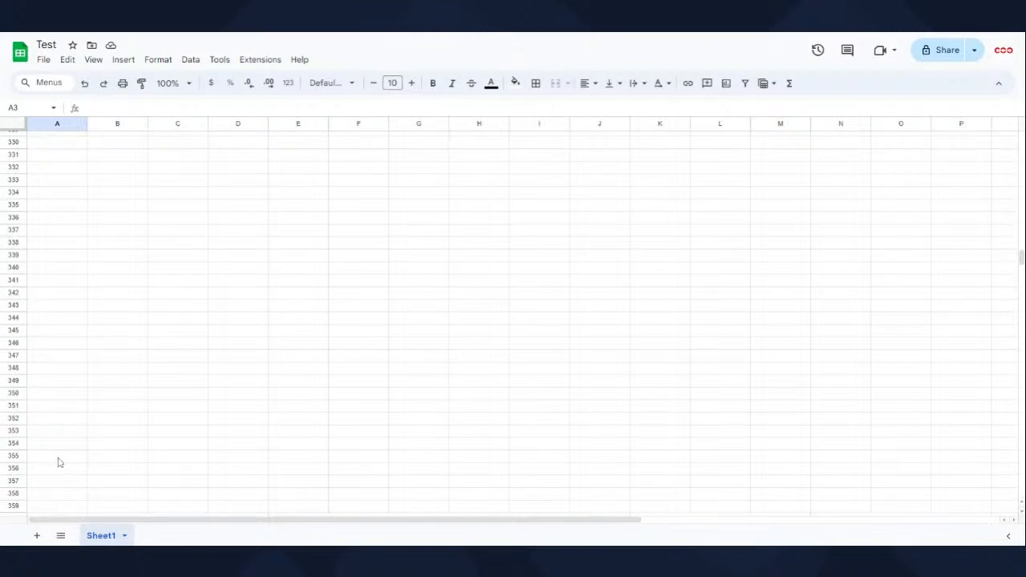
left_click(154, 360)
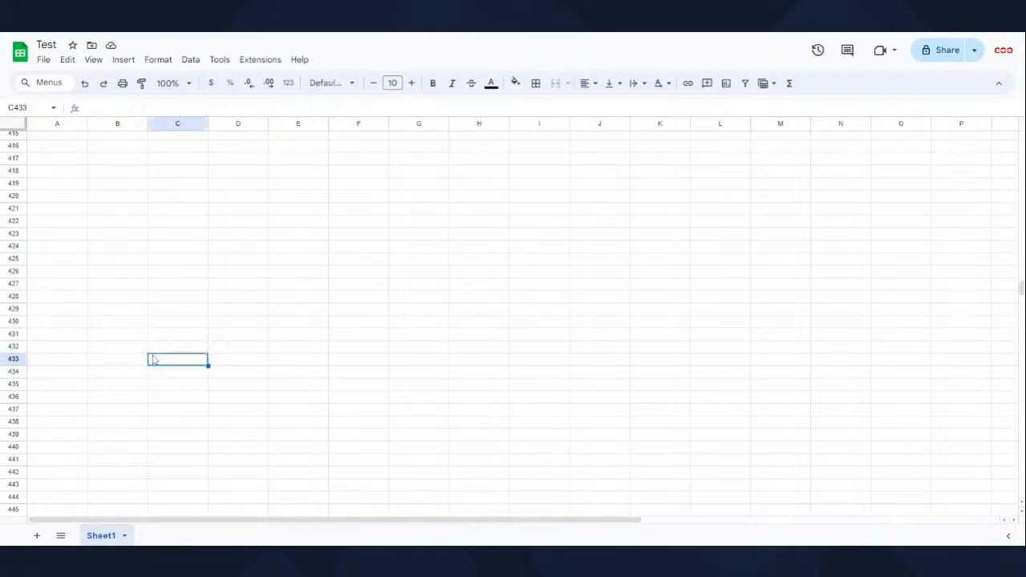
key("ctrl+Home")
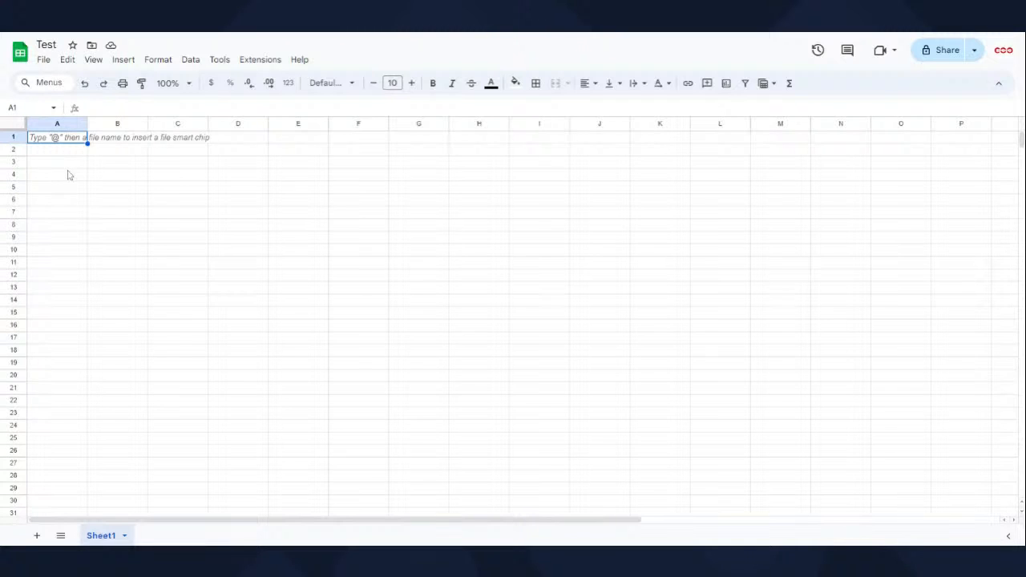
Step: Move the selection one cell at a time along row 4 and column A, starting at A4 and ending at B4
left_click(68, 174)
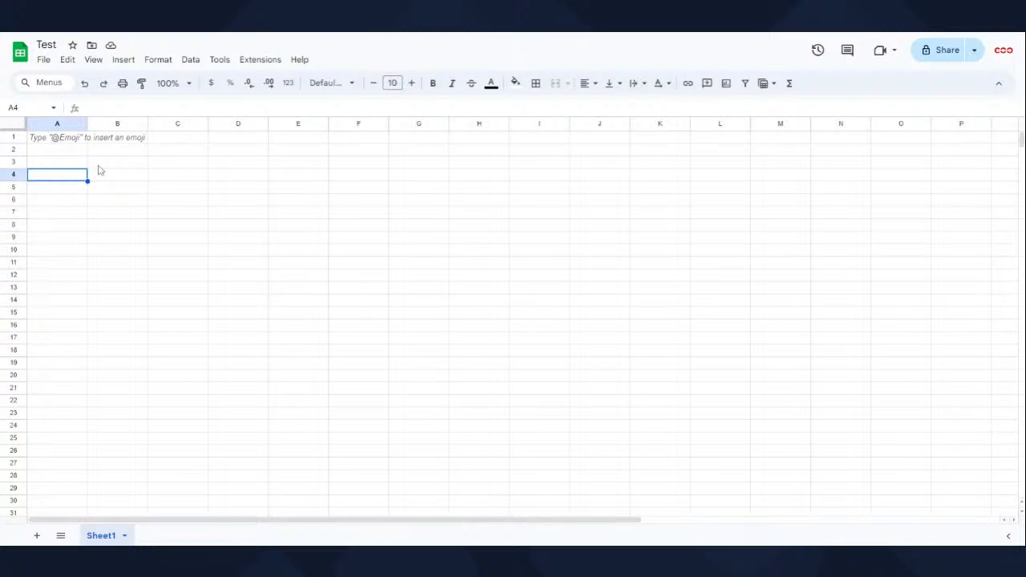
key("Right")
key("Right")
key("Right")
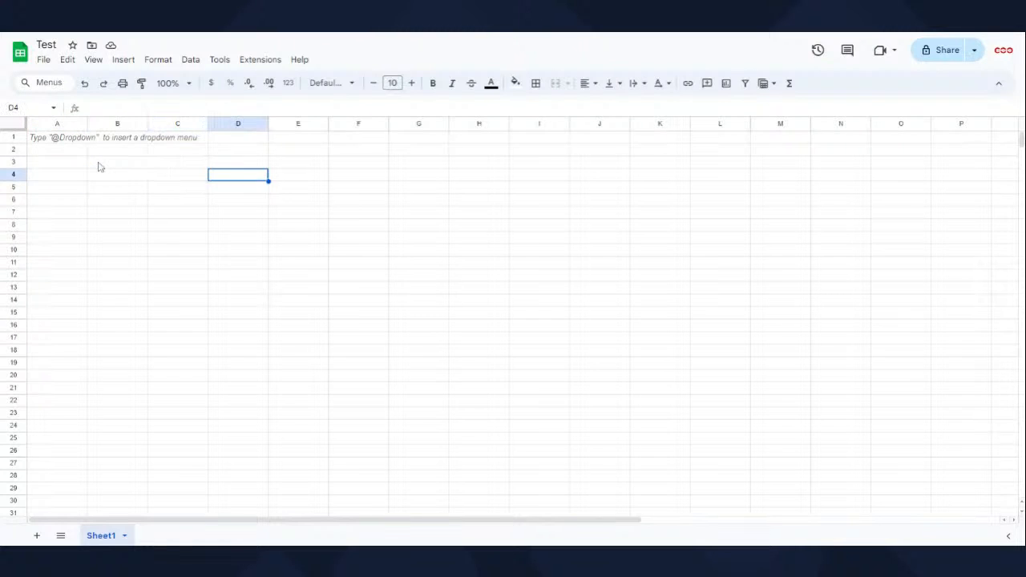
key("Right")
key("Left")
key("Left")
key("Left")
key("Left")
key("Down")
key("Down")
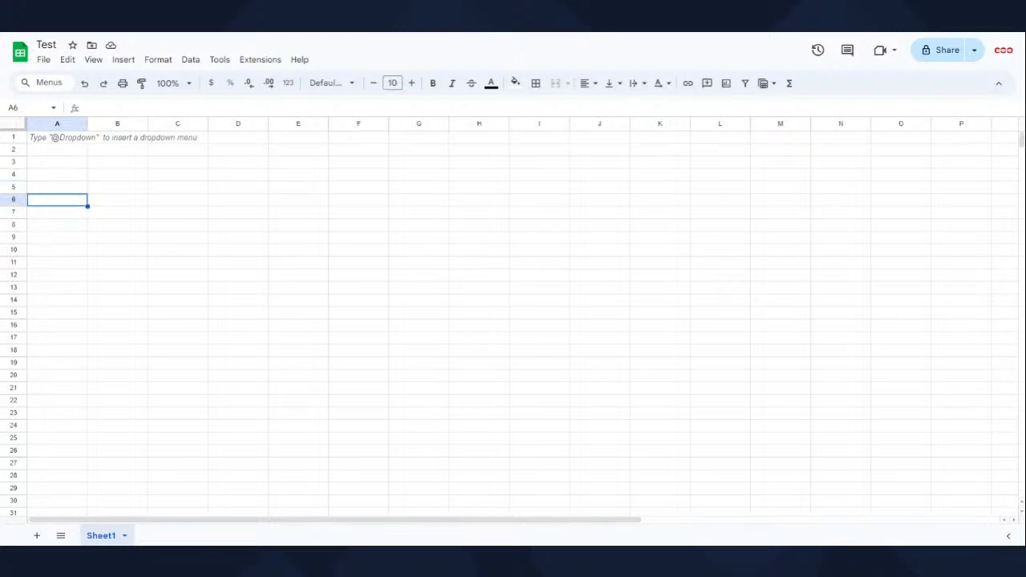
key("Down")
key("Down")
key("Up")
key("Up")
key("Up")
key("Up")
key("Right")
key("Right")
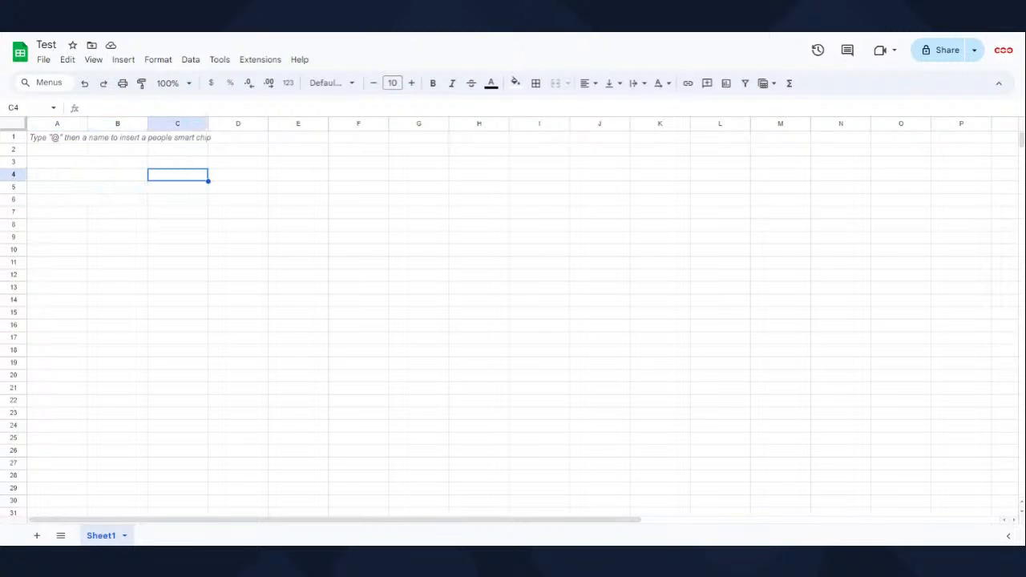
key("Right")
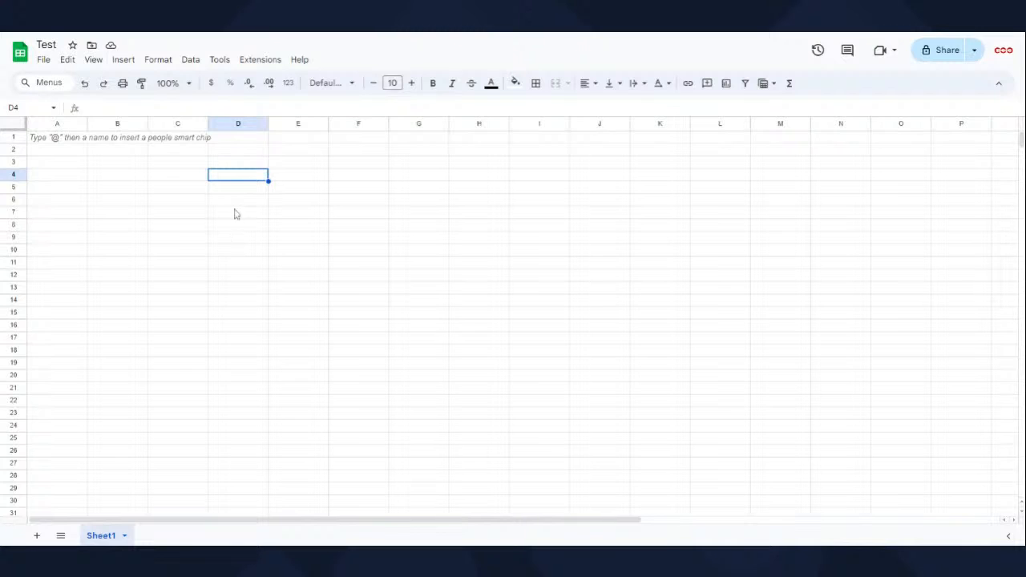
key("Left")
key("Left")
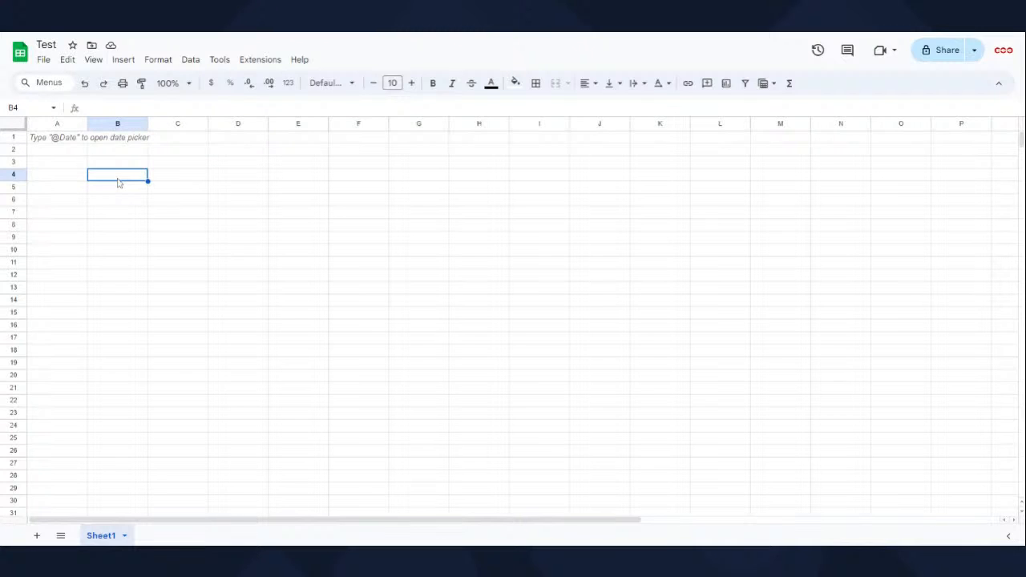
Step: Starting from cell E6, jump to the sheet's last column and last row, and return to cell A1
left_click(299, 202)
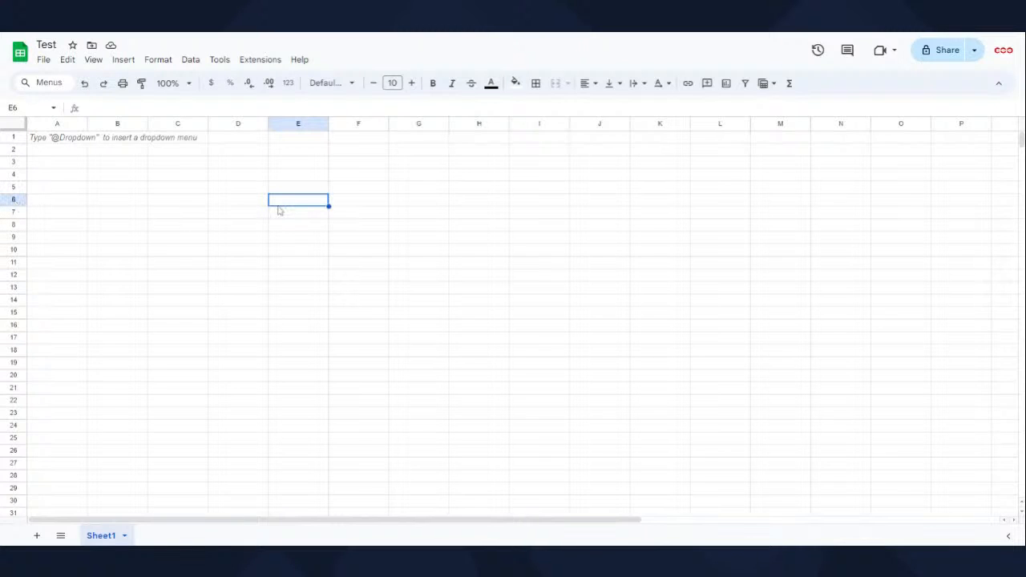
key("Right")
key("Right")
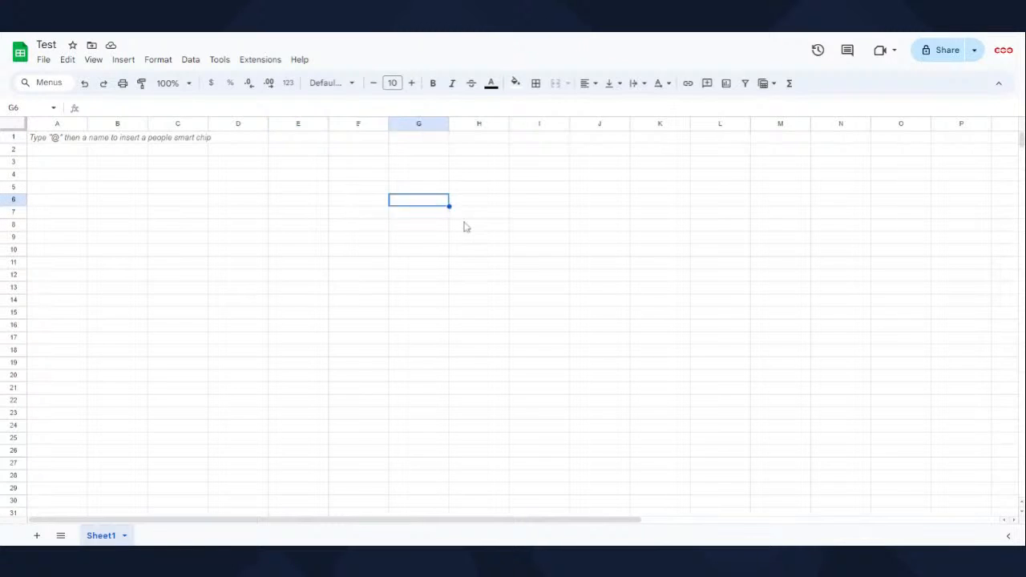
key("ctrl+Right")
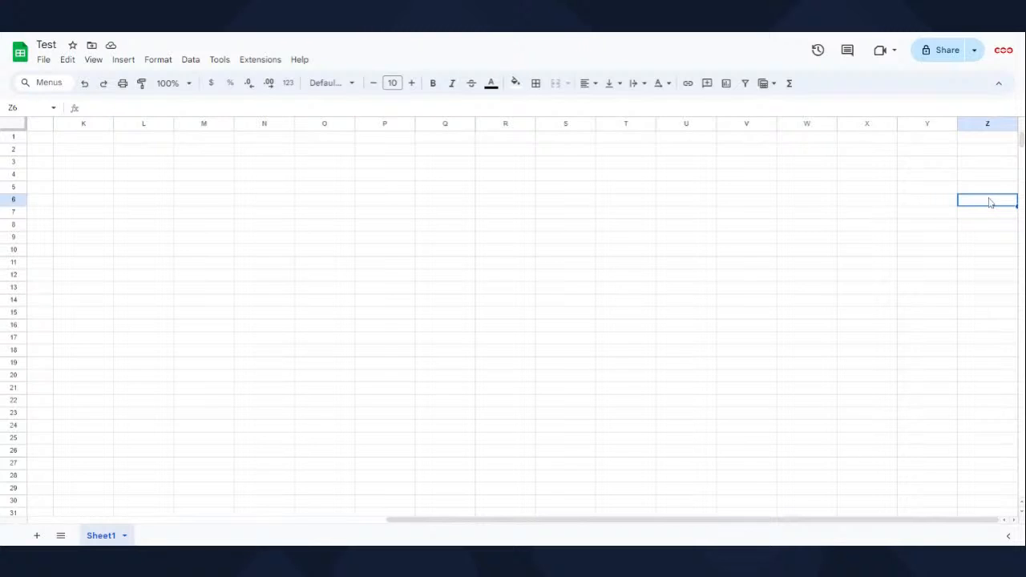
key("ctrl+Down")
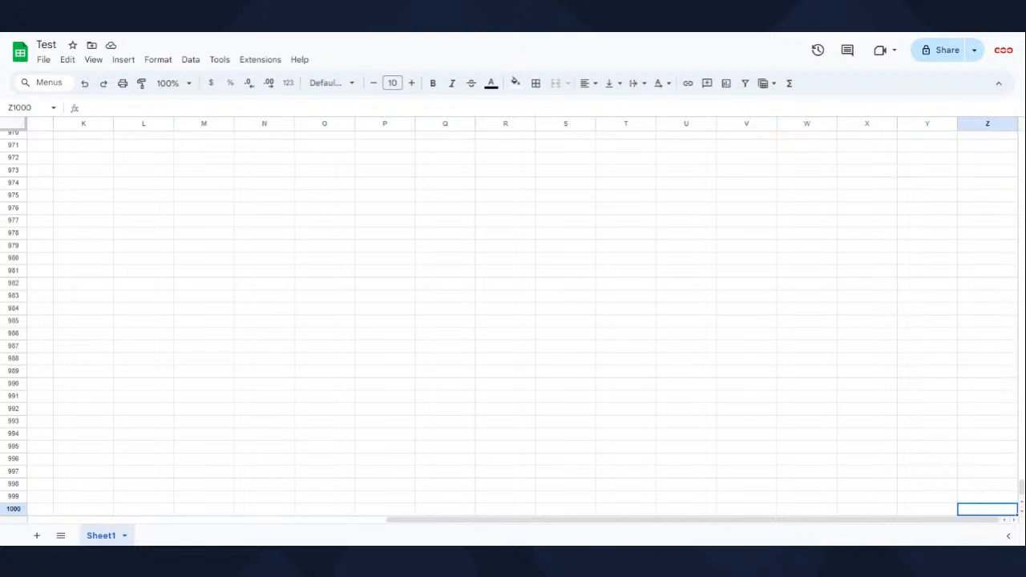
key("ctrl+Home")
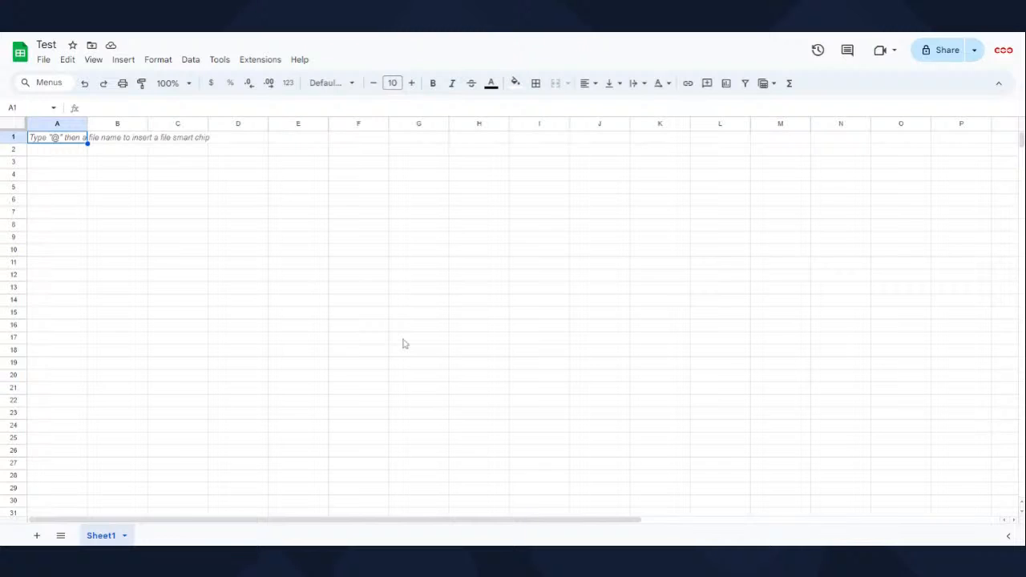
Step: Move the selection cell by cell from A1 to B6 and back to A1
key("Down")
key("Right")
key("Down")
key("Down")
key("Down")
key("Down")
key("Down")
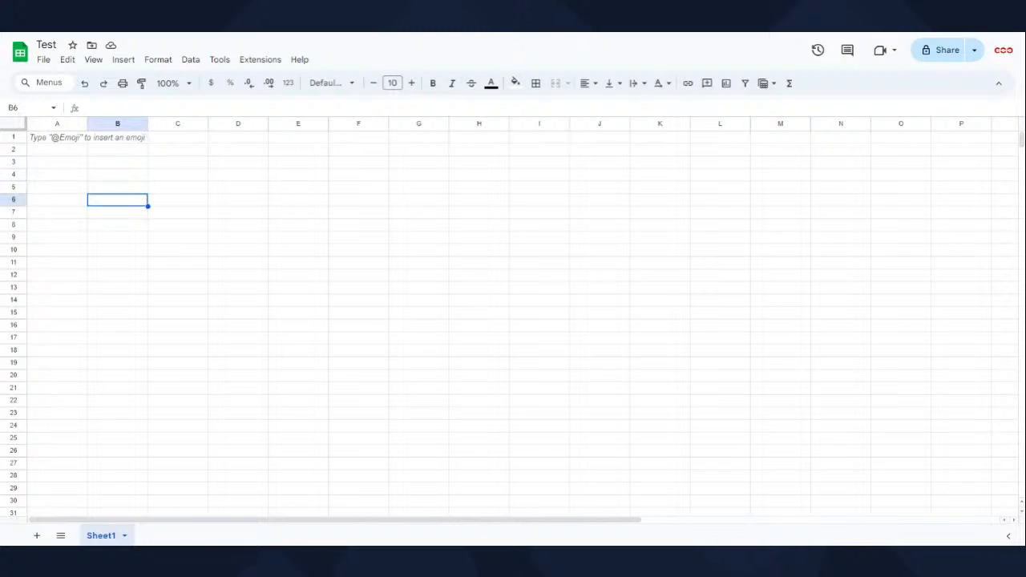
key("Left")
key("Up")
key("Up")
key("Up")
key("Up")
key("Up")
key("Up")
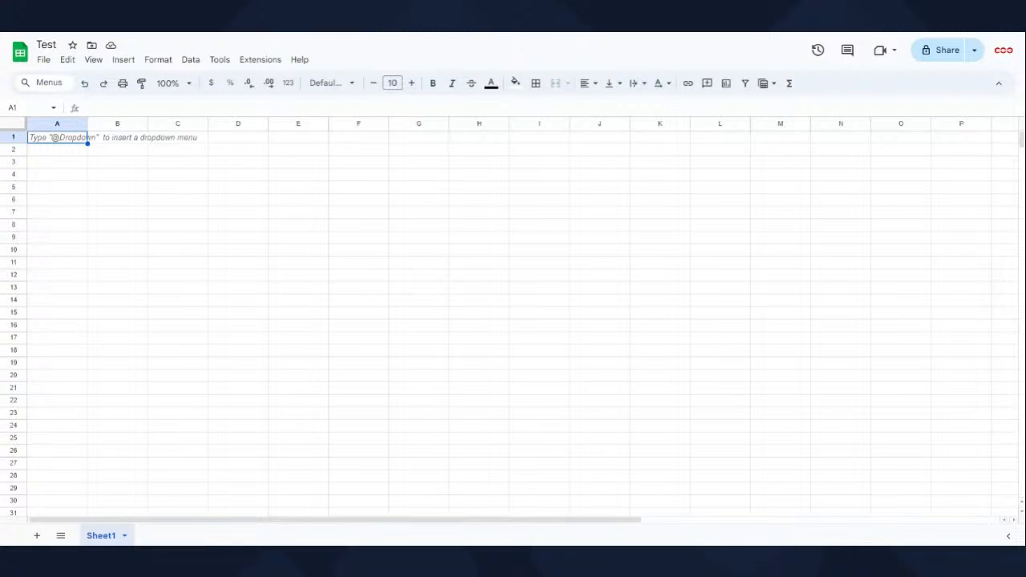
Step: Enter the title "REVENUE BY MONTH" in cell A1
type("Reve")
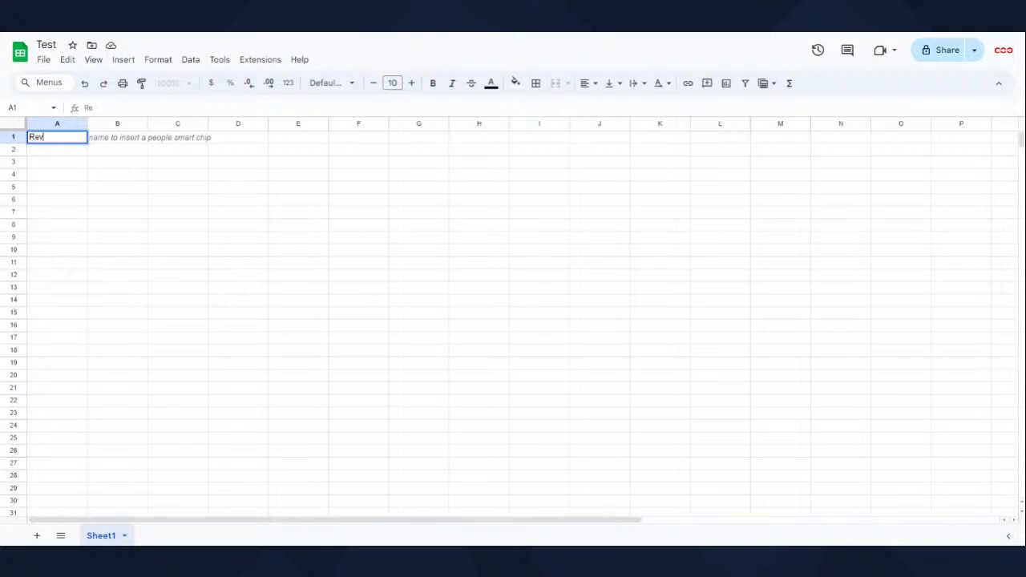
key("BackSpace")
key("BackSpace")
key("BackSpace")
type("EVENUE BY MONTH")
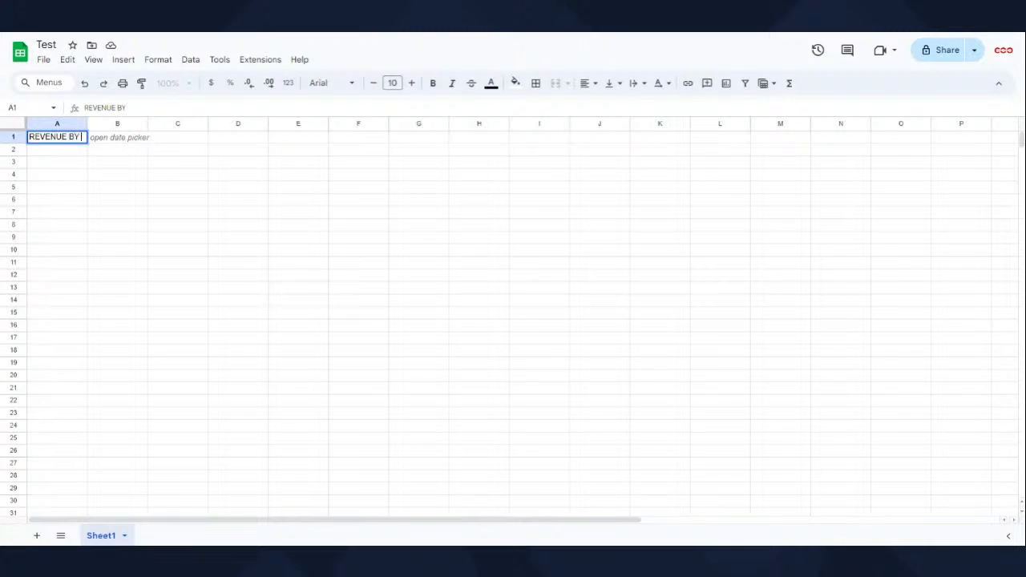
key("Return")
Step: Enter the headers REVENUE, JANUARY and FEBRUARY in cells A8 to C8
key("Down")
key("Down")
key("Down")
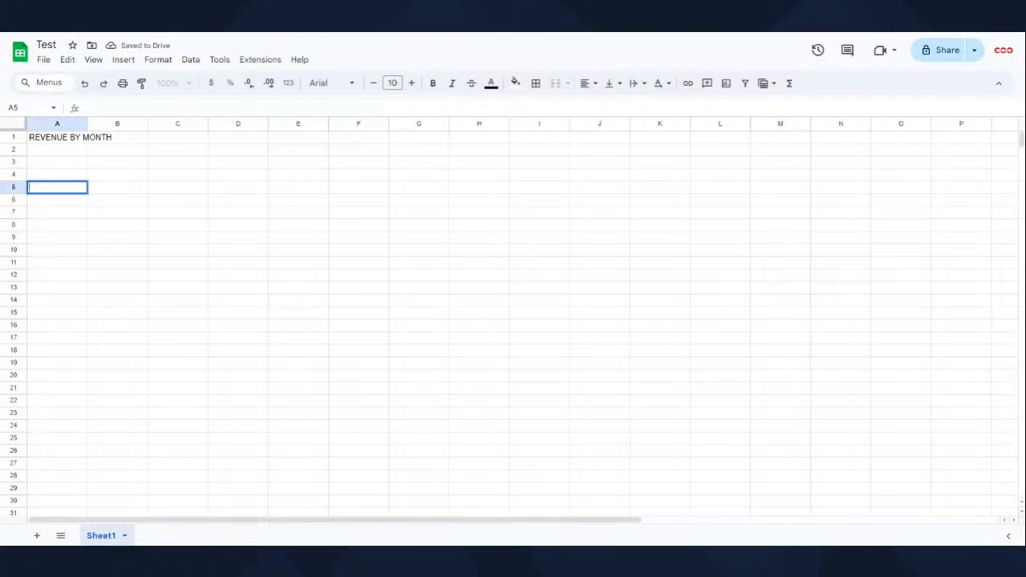
left_click(59, 228)
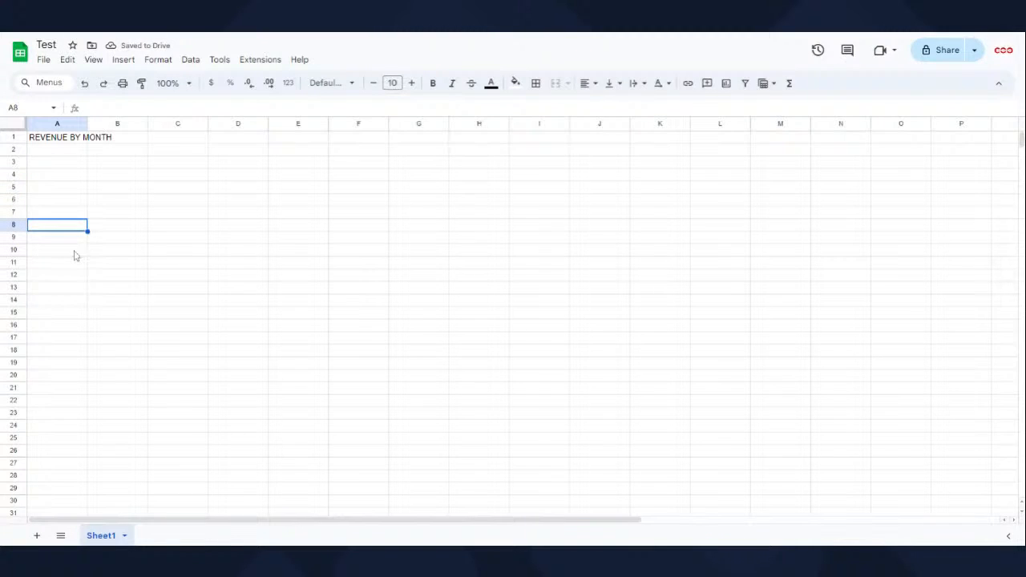
type("REVEN")
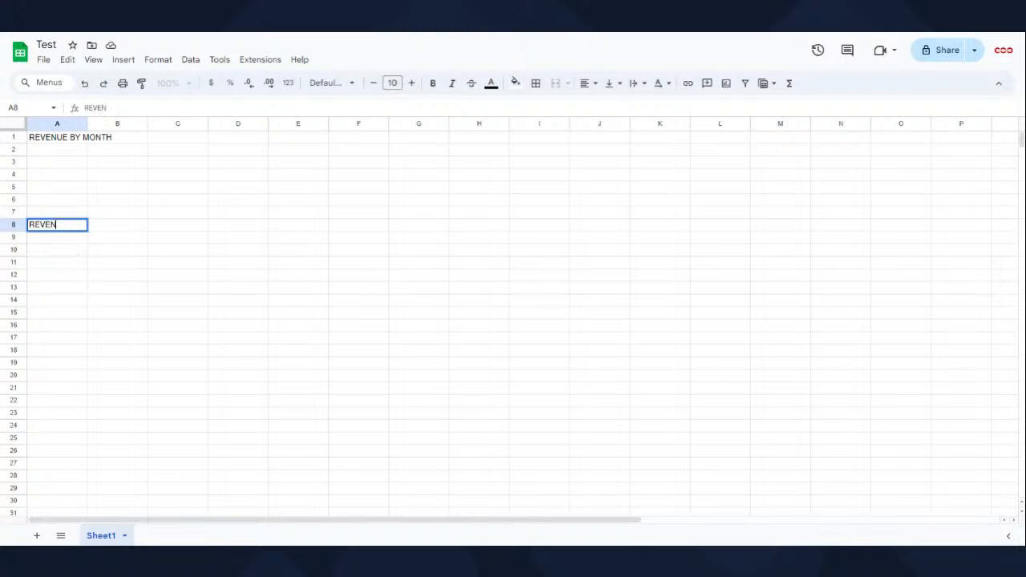
type("UE")
key("Tab")
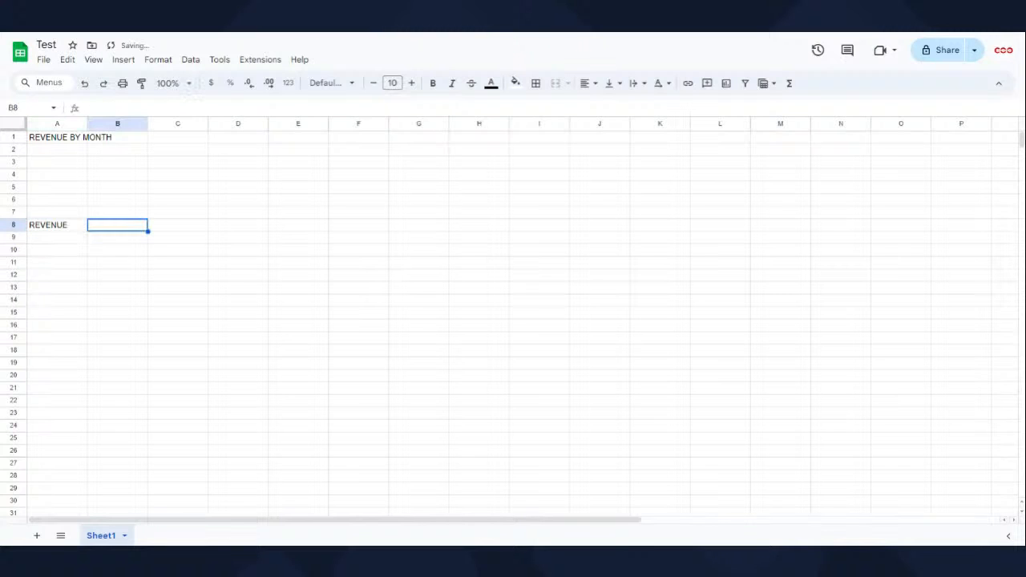
type("JANUARY")
key("Tab")
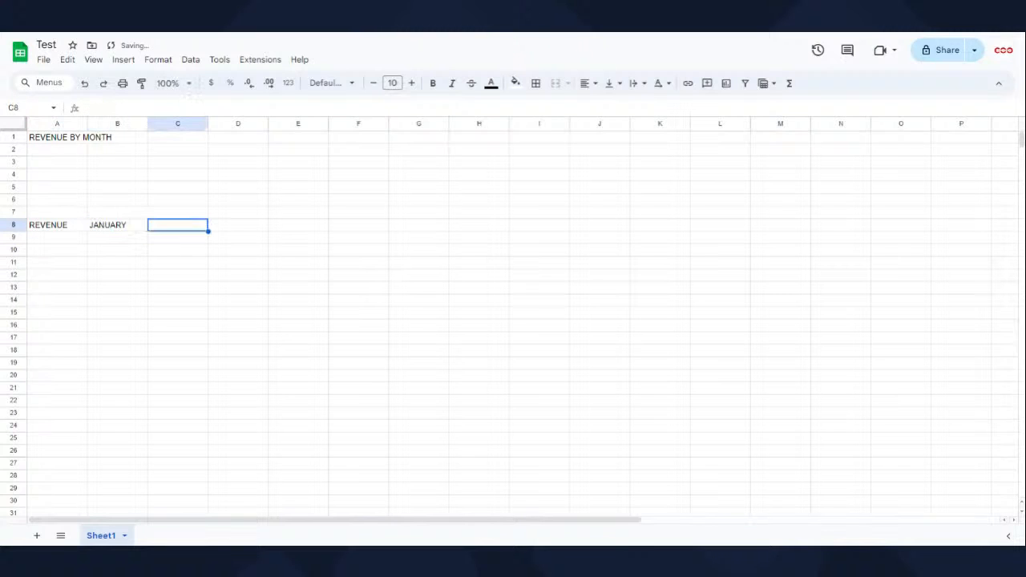
type("FEBRUARY")
key("Tab")
Step: Continue the header row with MARCH, APRIL and MAY in cells D8 to F8
type("MARY")
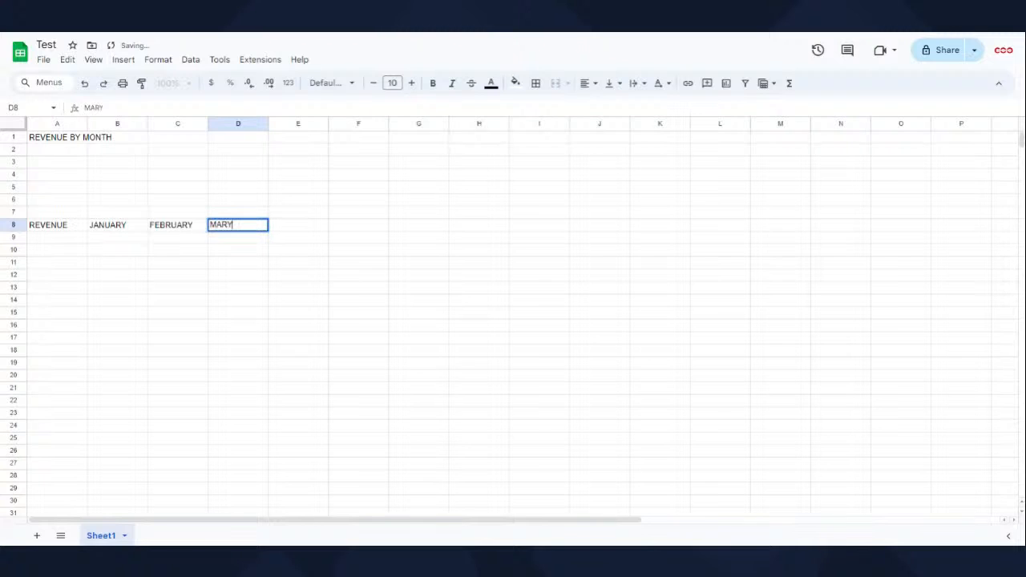
key("BackSpace")
type("CH")
key("Tab")
type("APRIL")
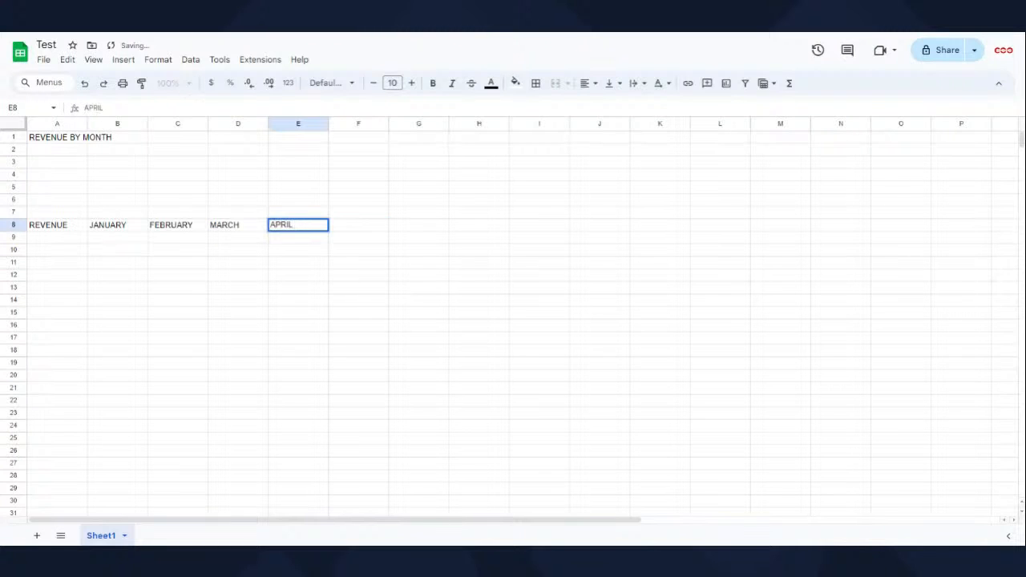
key("Tab")
type("MAY")
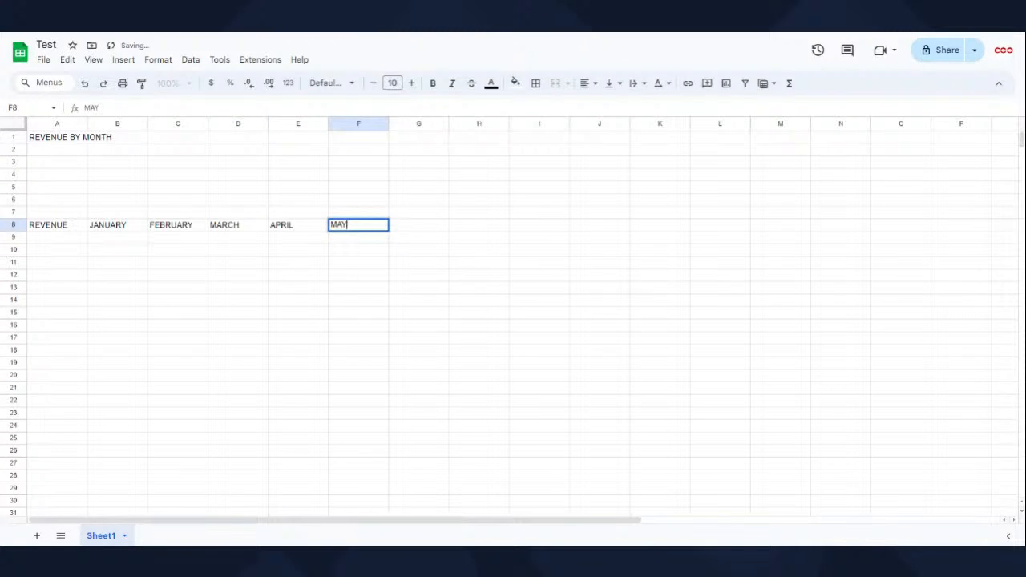
key("Return")
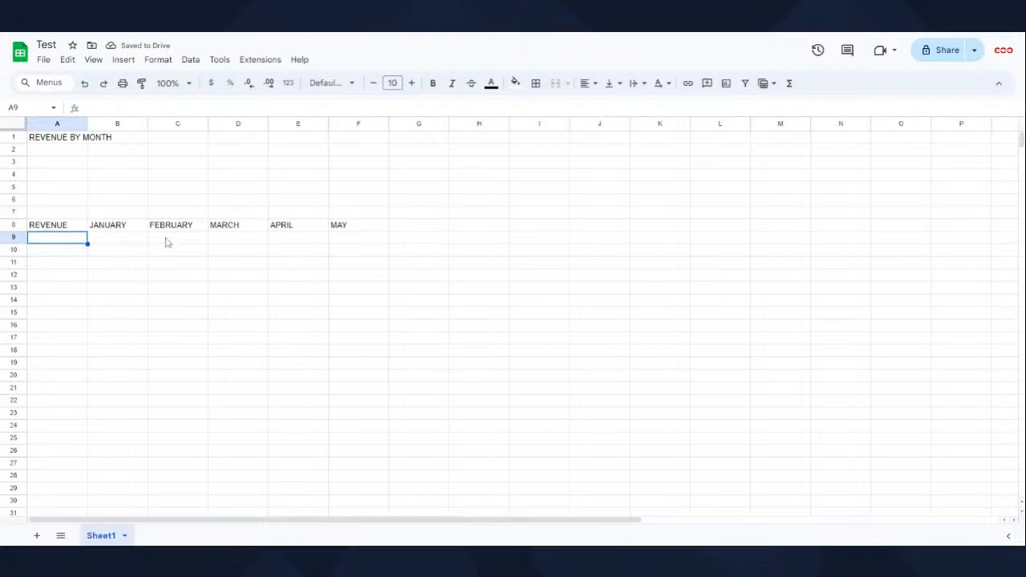
left_click(71, 230)
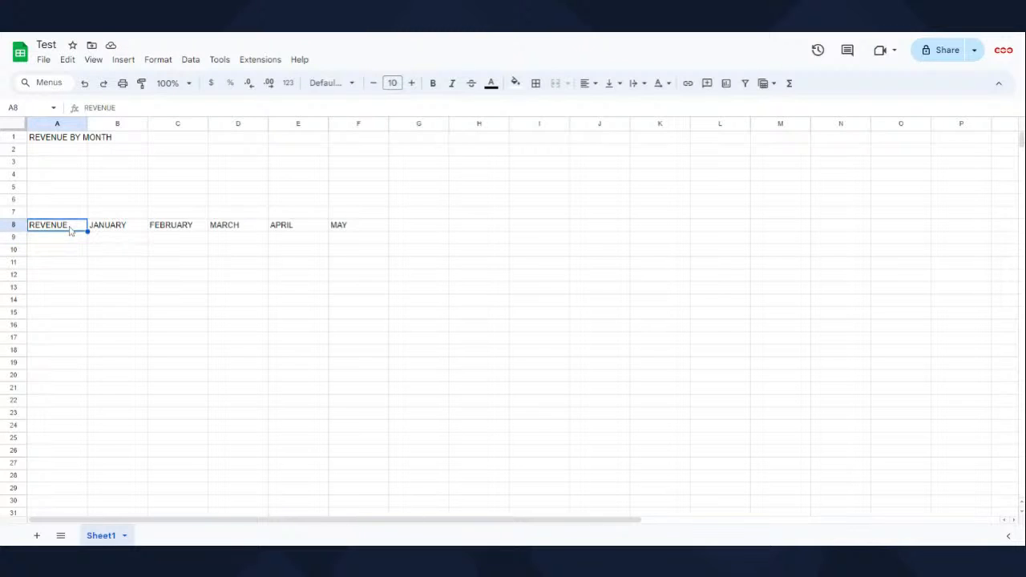
left_click(342, 232, "shift")
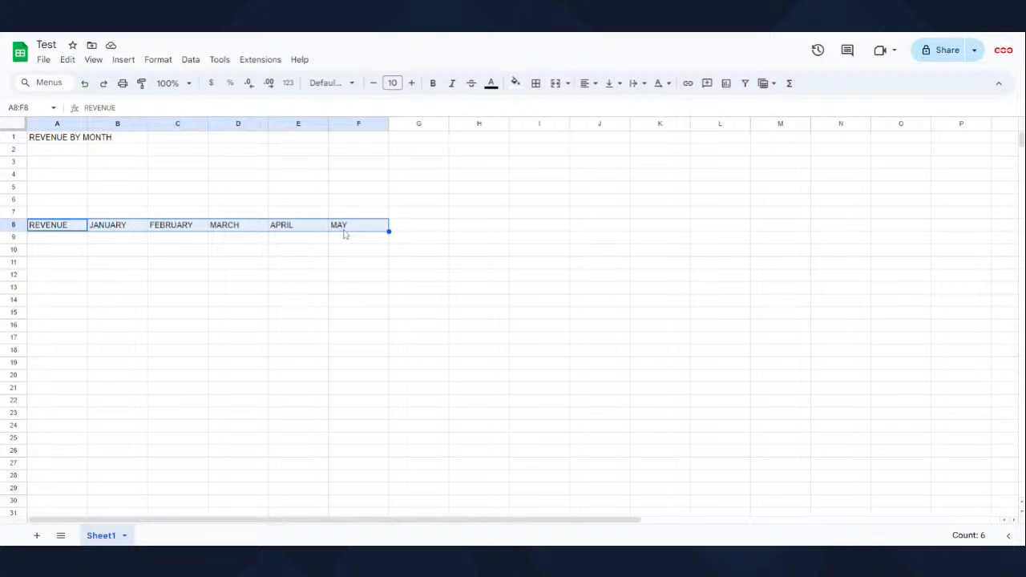
left_click(55, 253)
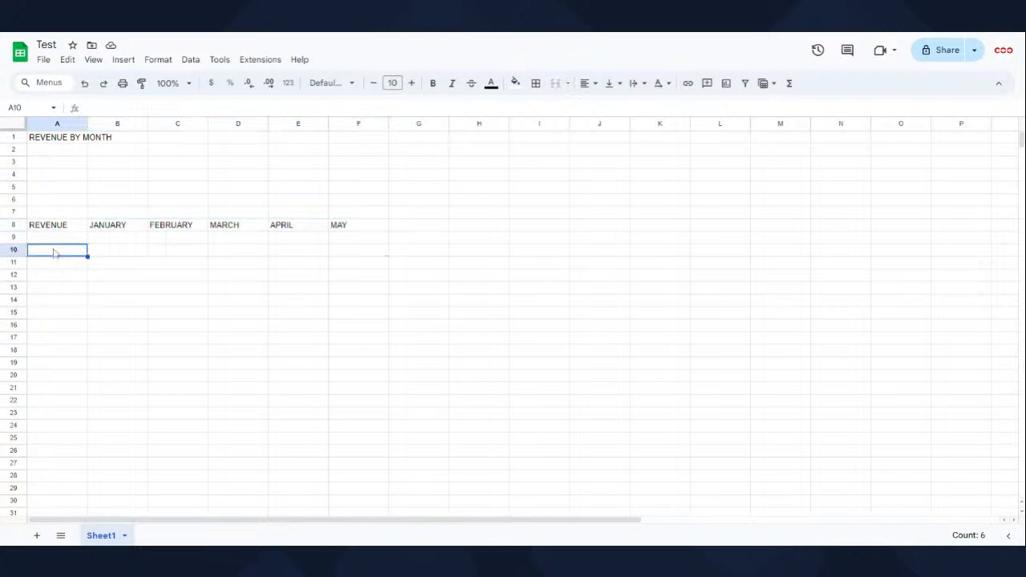
Step: Center the REVENUE header in cell A8 horizontally and add a bottom border to it
left_click(62, 232)
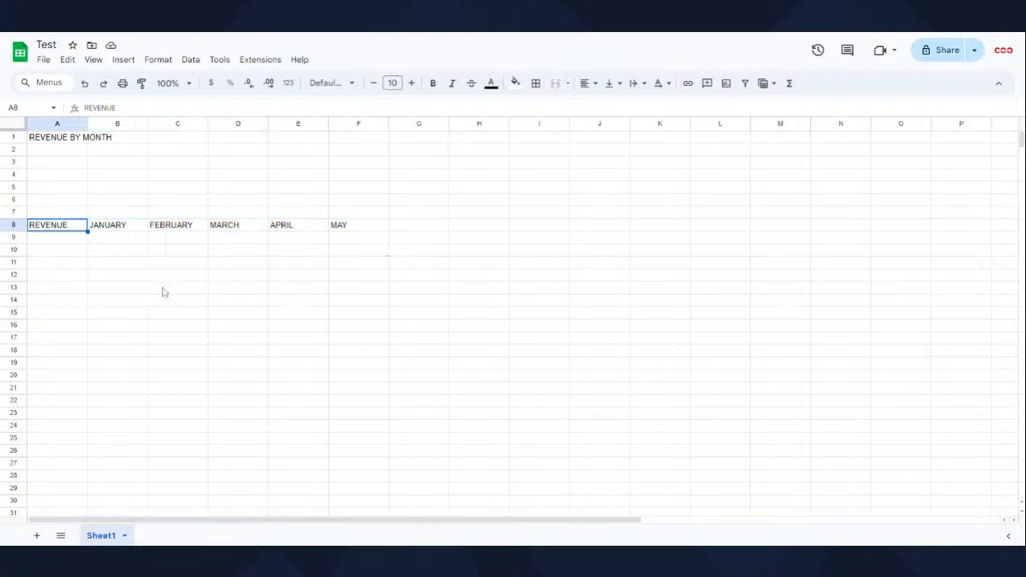
left_click(587, 83)
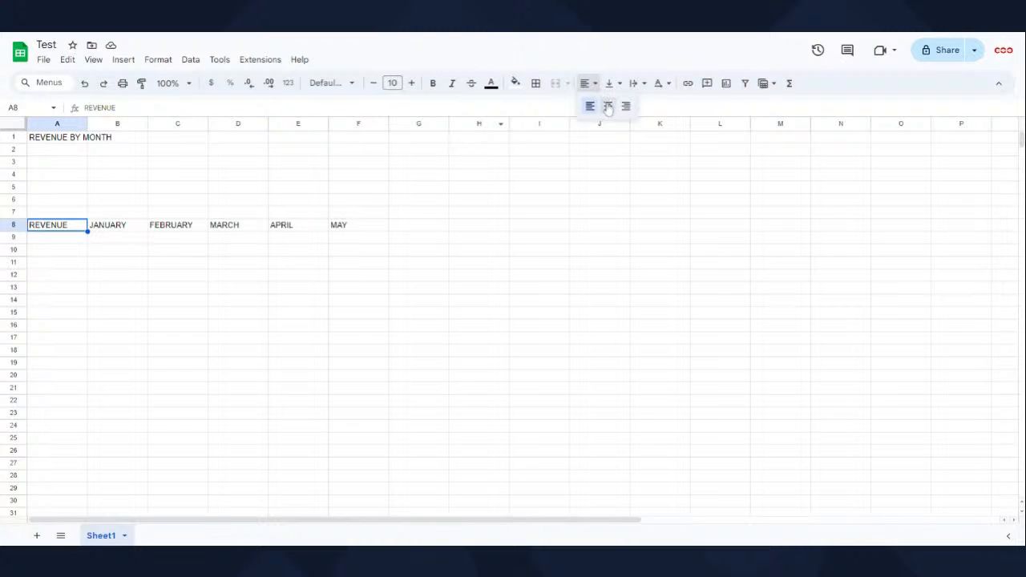
left_click(608, 106)
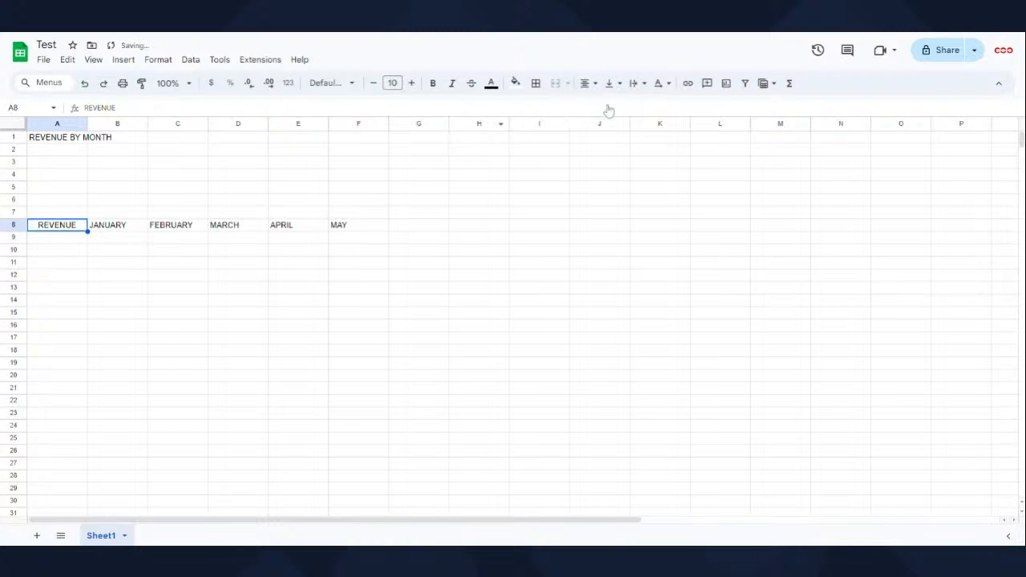
left_click(536, 84)
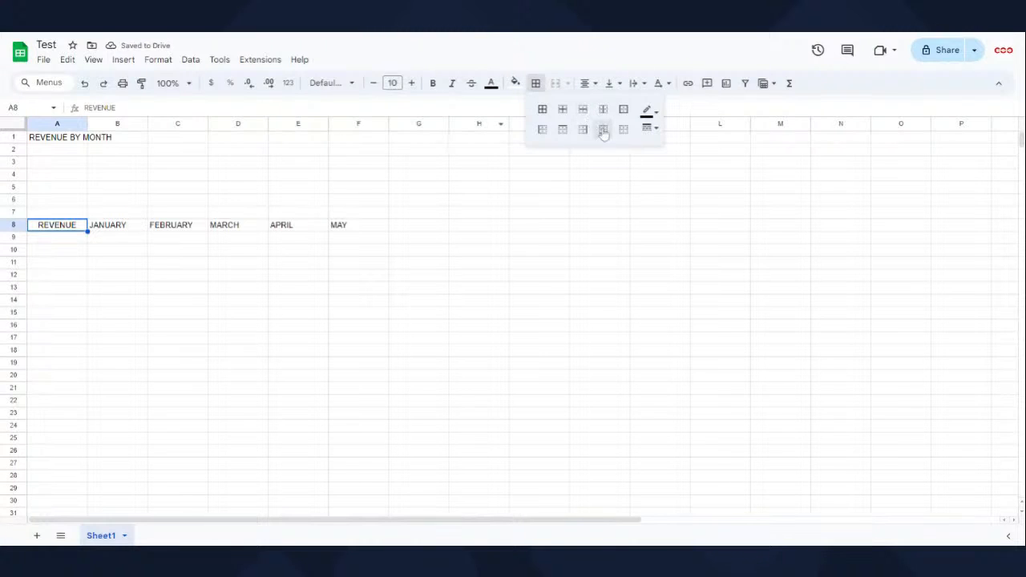
left_click(129, 292)
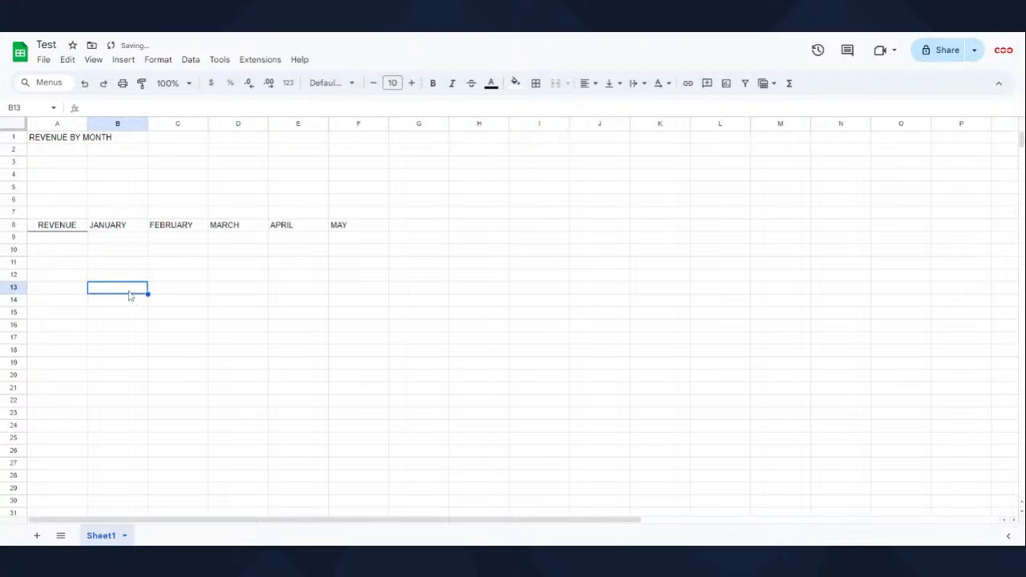
Step: Center the month headers JANUARY to MAY in cells B8 to F8 and give them a bottom border
left_click(118, 227)
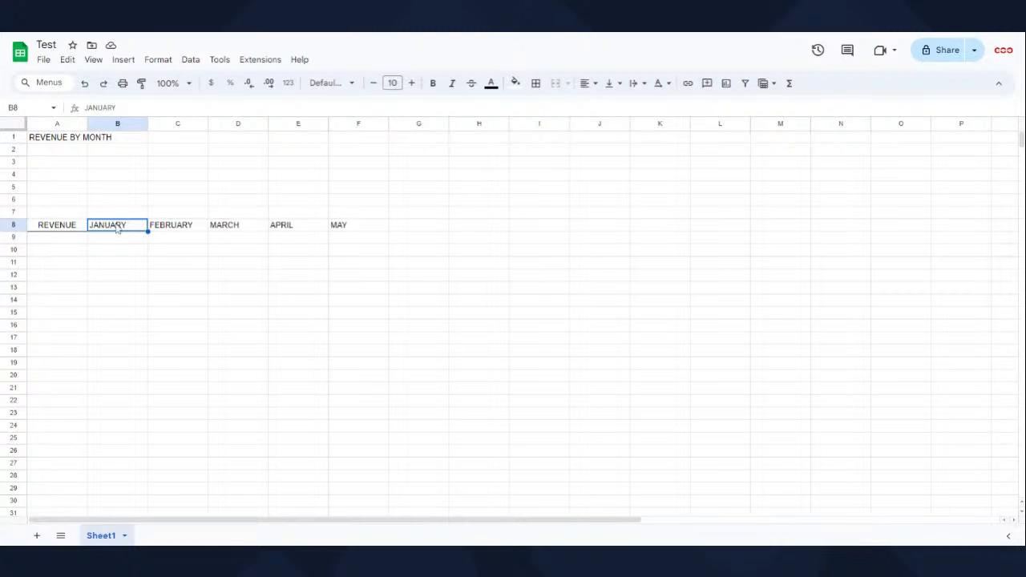
left_click(347, 229, "shift")
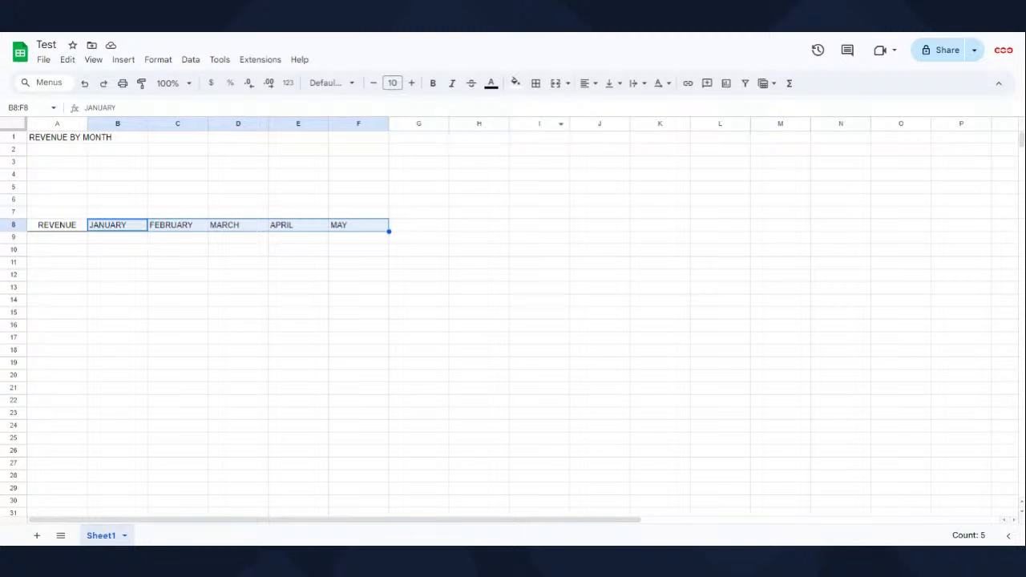
left_click(589, 82)
left_click(608, 106)
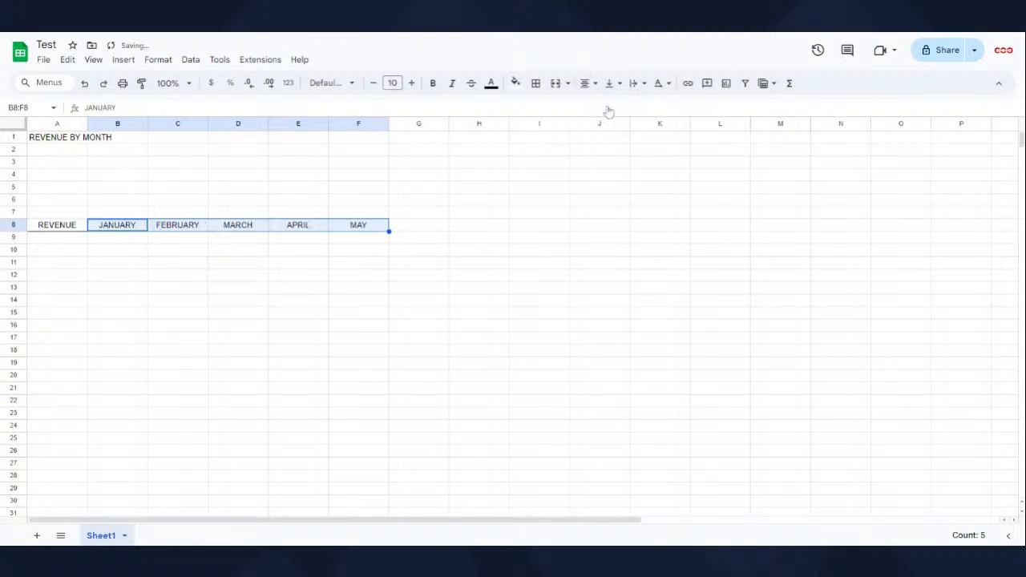
left_click(536, 82)
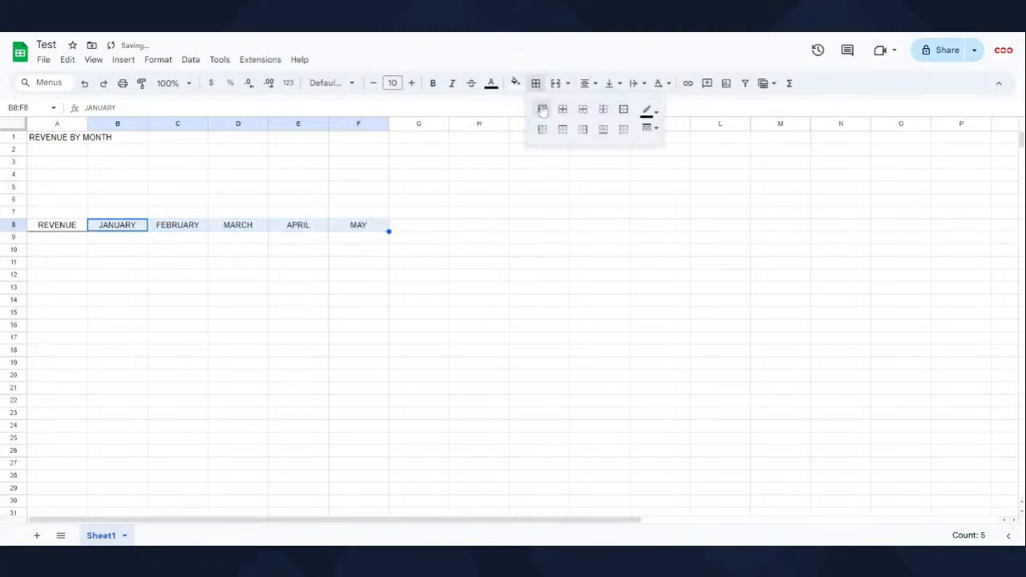
left_click(602, 131)
left_click(249, 392)
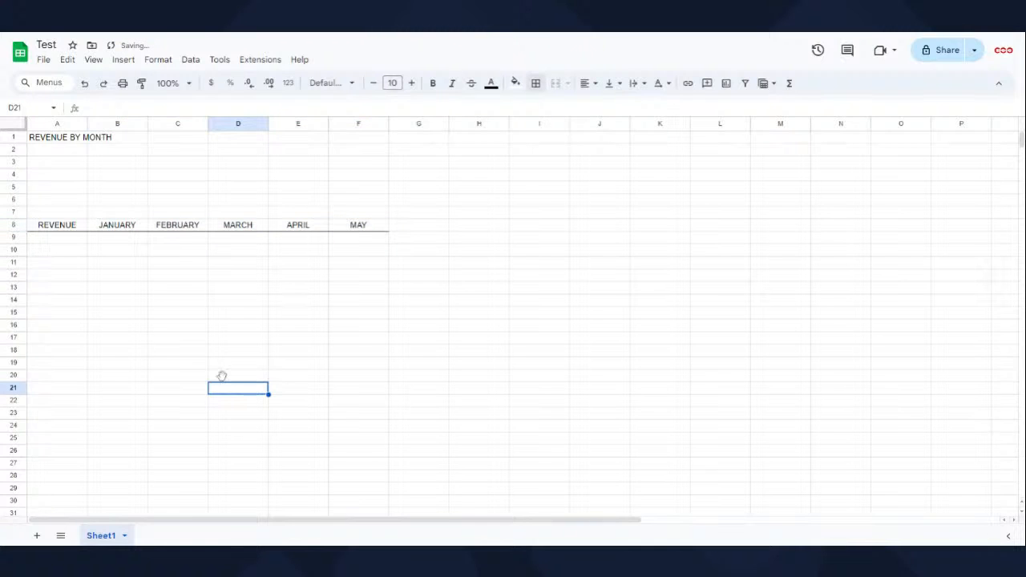
Step: Enter the header TOTAL in cell G8, next to MAY
left_click(422, 229)
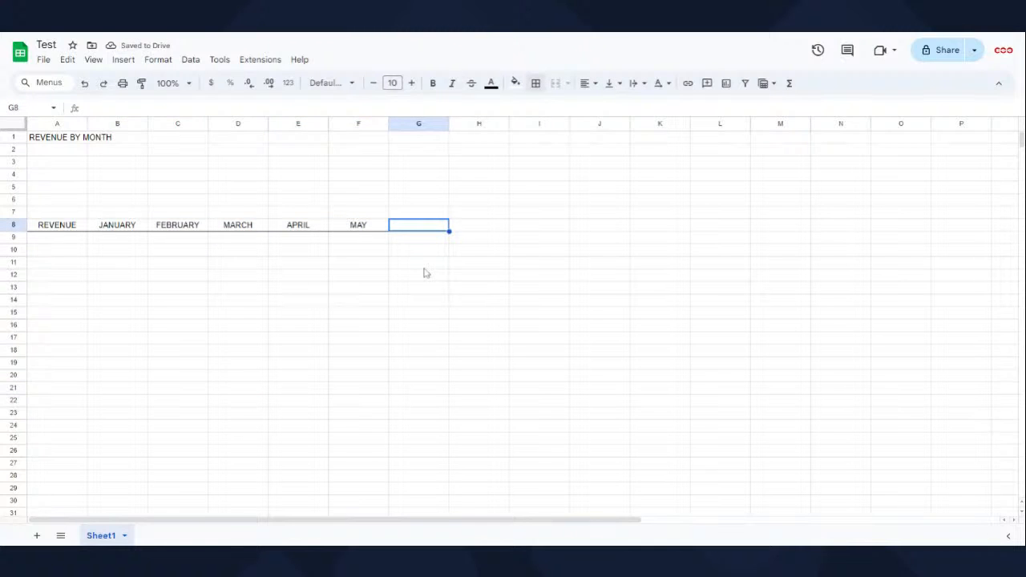
type("TOTAL")
key("Return")
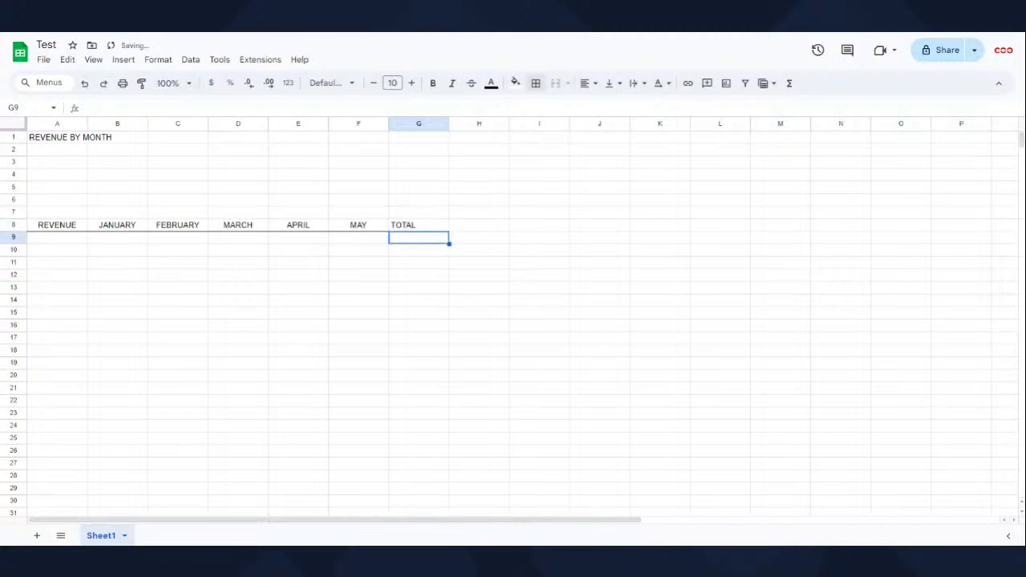
Step: Enter the headers JUNE, JULY and AUGUST in cells G8 to I8, replacing the existing entry in G8
key("Up")
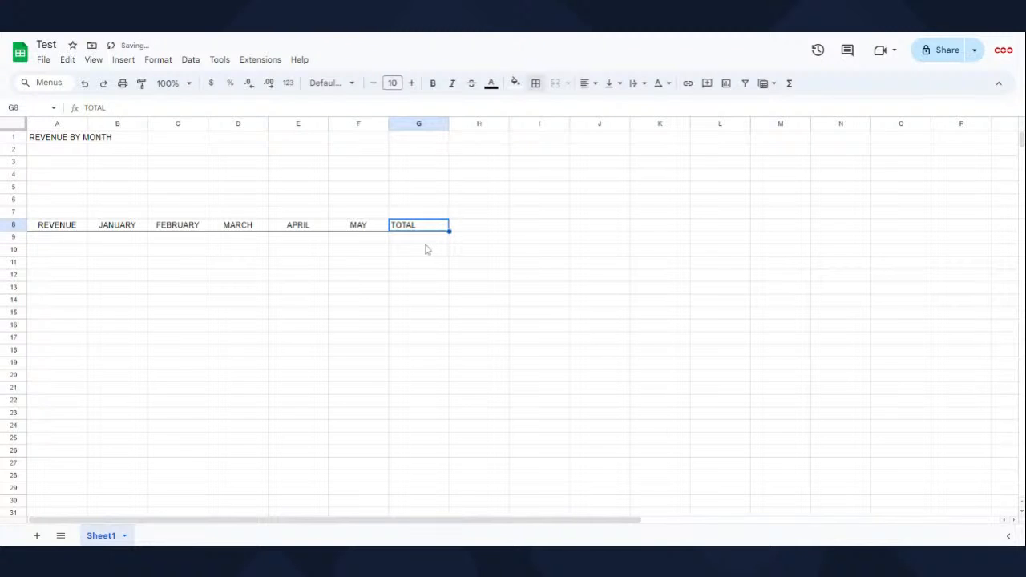
type("JUNE")
key("Tab")
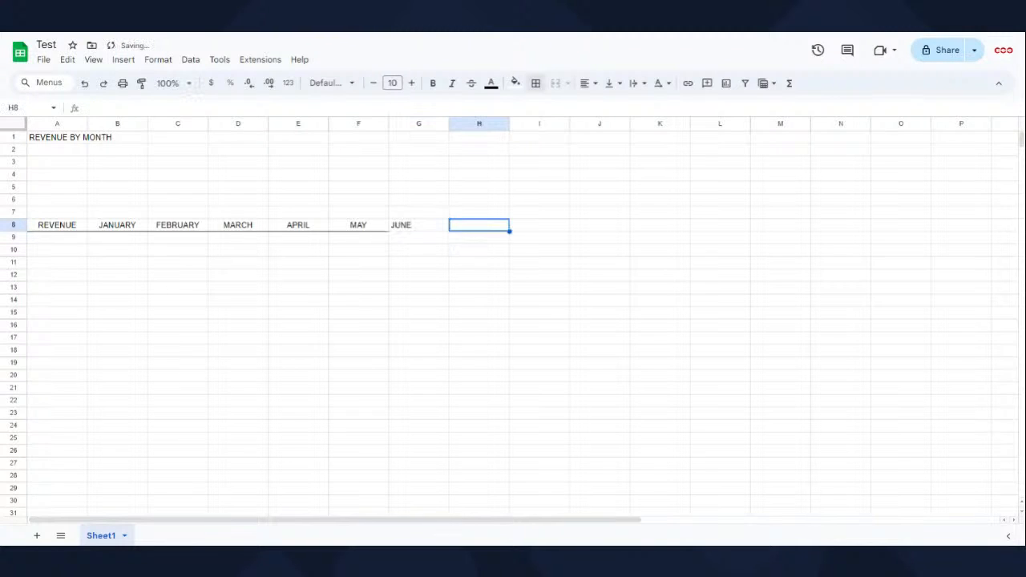
type("JULY")
key("Tab")
type("AUGUS")
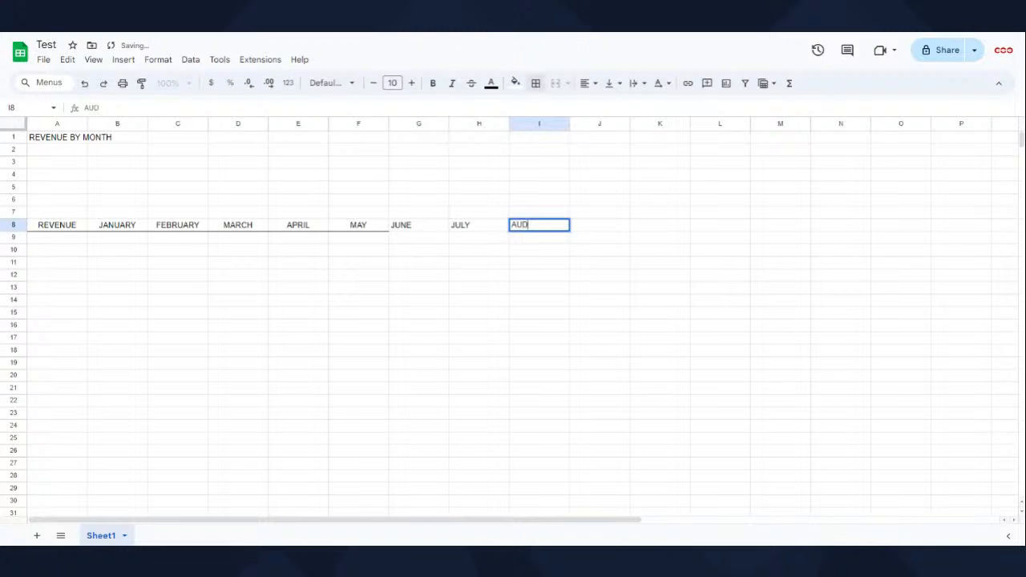
type("T")
key("Tab")
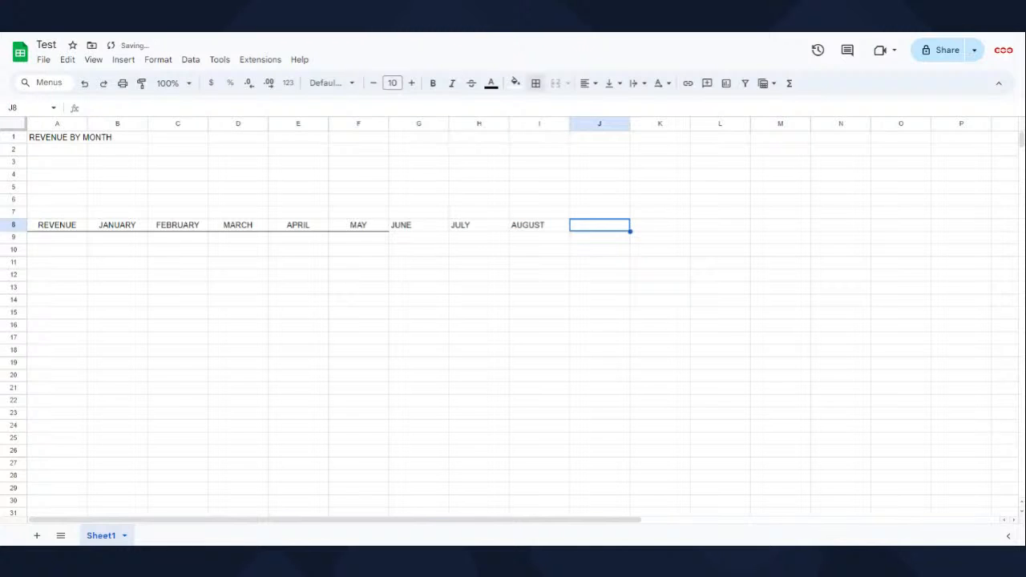
Step: Continue the header row with SEPTEMBER, OCTOBER and NOVEMBER in cells J8 to L8
type("SEPTEMBER")
key("Tab")
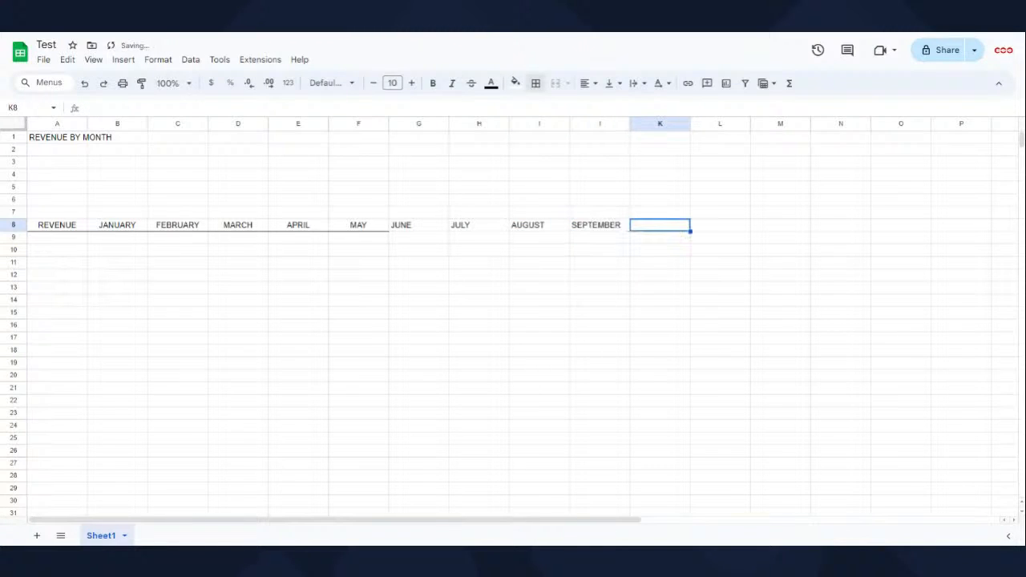
type("OCTOBER")
key("Tab")
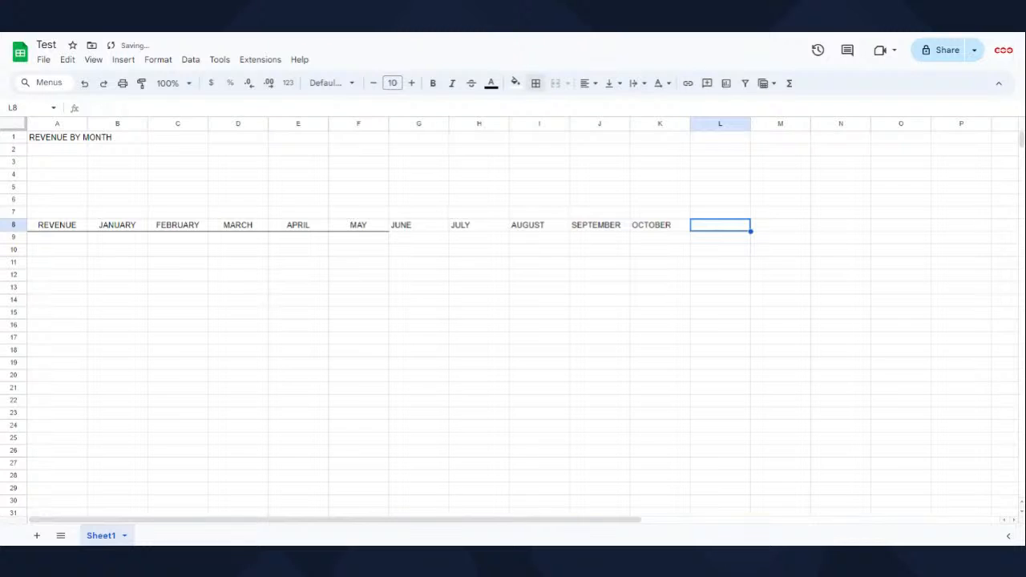
type("NOVEMBER")
key("Tab")
Step: Complete the header row with DECEMBER in cell M8 and TOTAL in cell N8
type("DEC")
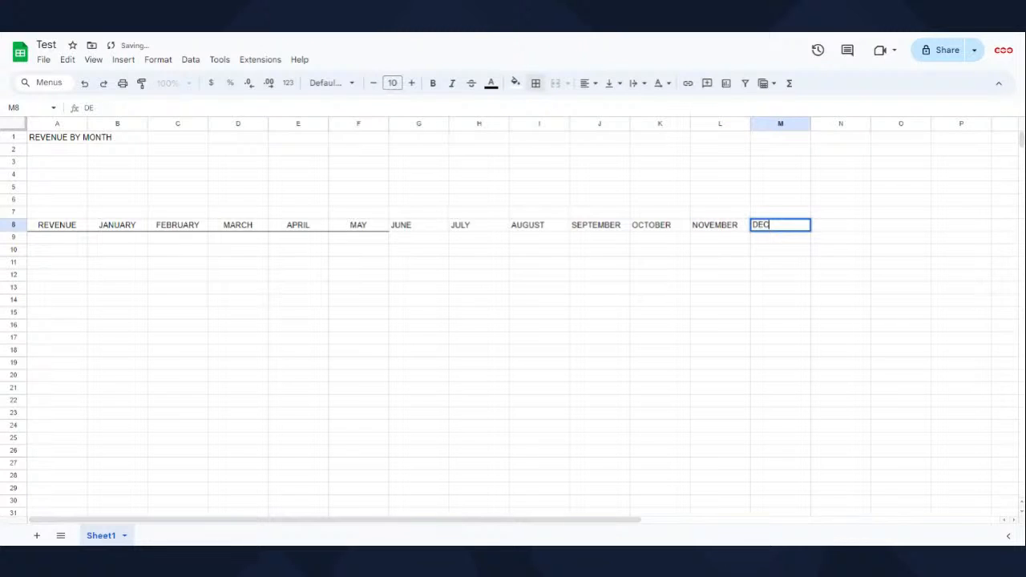
type("EMBER")
key("Return")
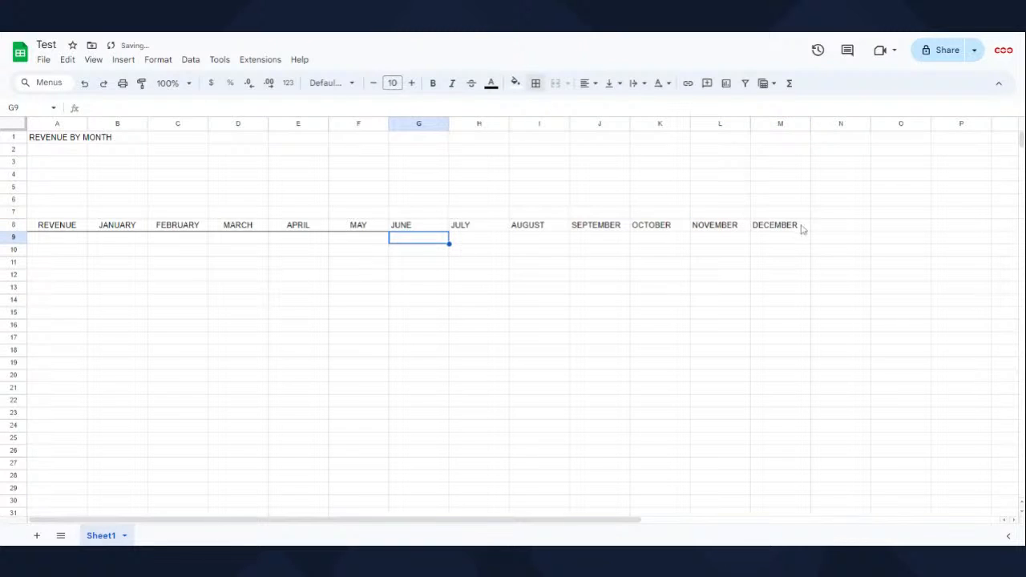
left_click(833, 227)
type("TOTAL")
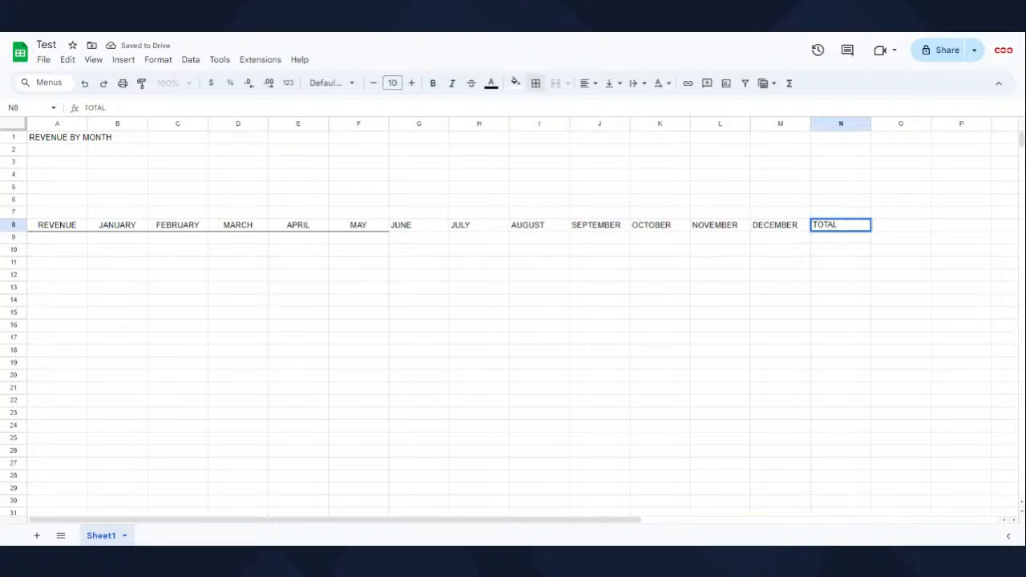
key("Return")
Step: Center the headers JUNE to TOTAL in cells G8 to N8 and give them a bottom border
left_click_drag(425, 227, 826, 229)
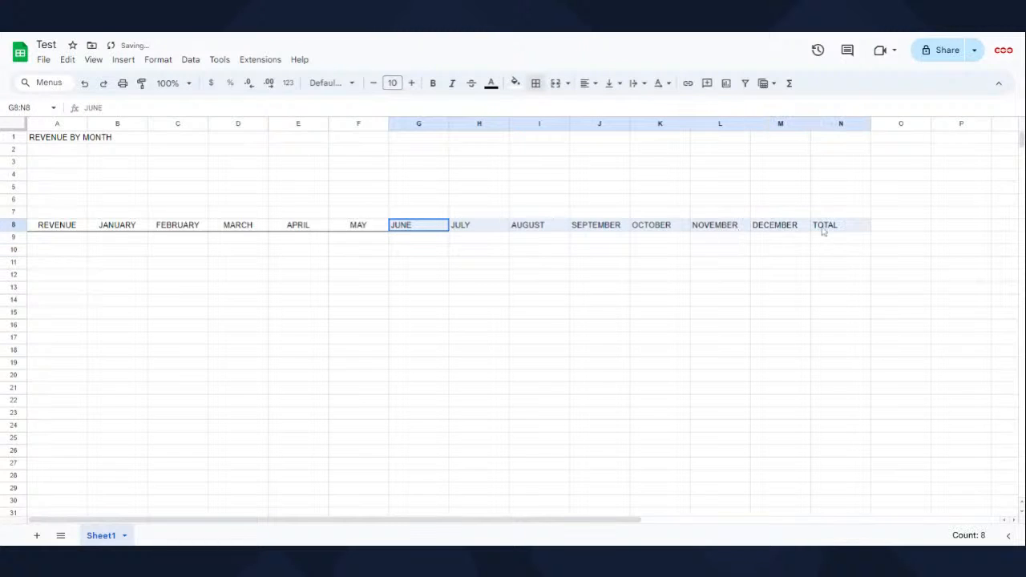
left_click(589, 88)
left_click(607, 106)
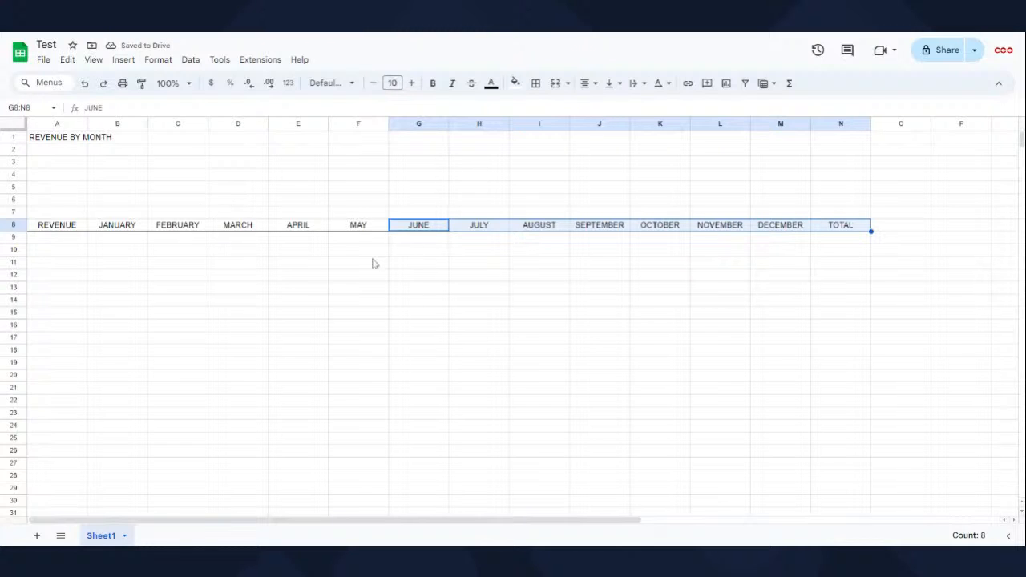
left_click(535, 83)
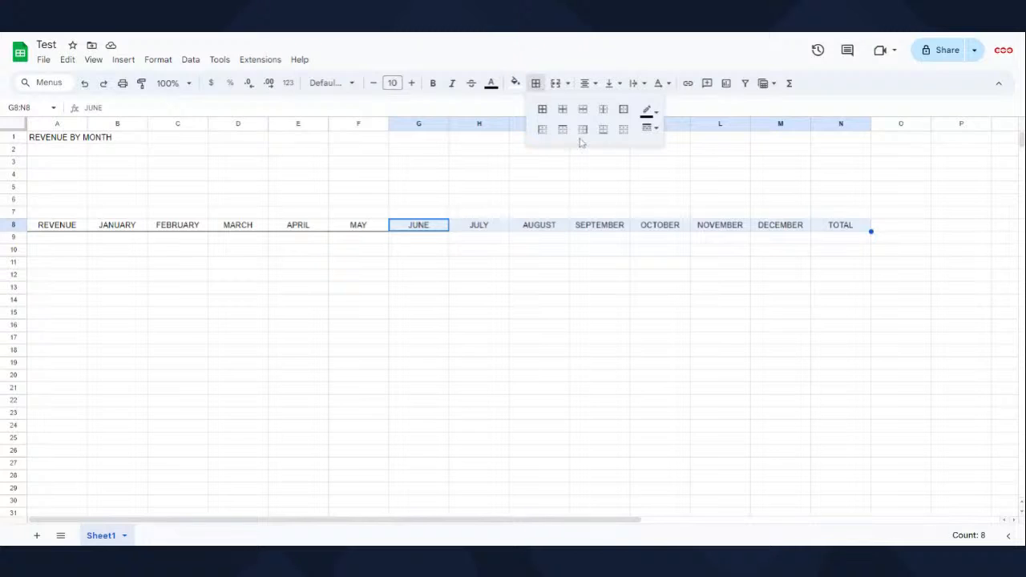
left_click(602, 129)
left_click(369, 316)
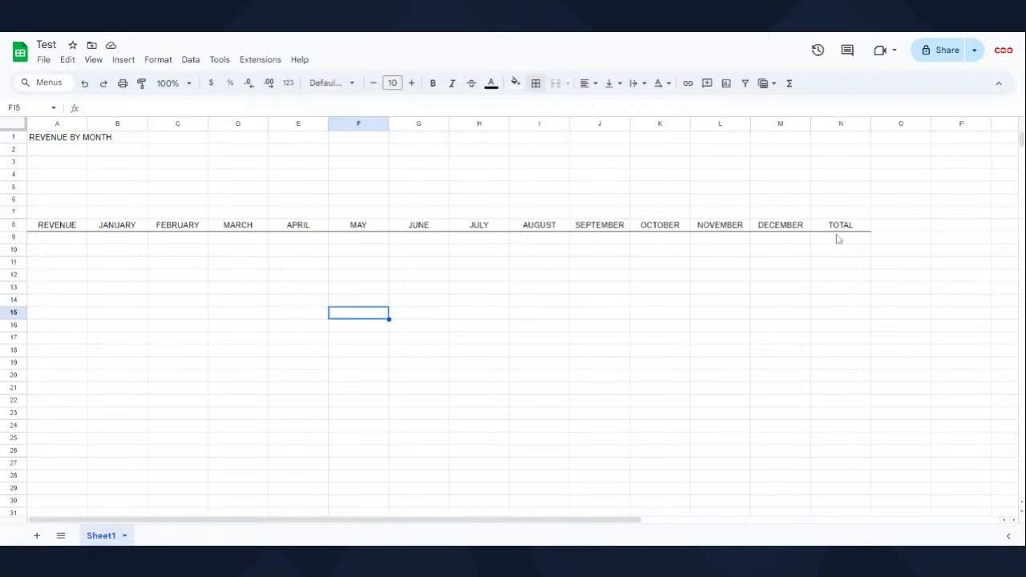
Step: Enter GOOGLE ADSENSE as the first revenue source in cell A10, leaving row 9 blank below the REVENUE header
left_click(56, 238)
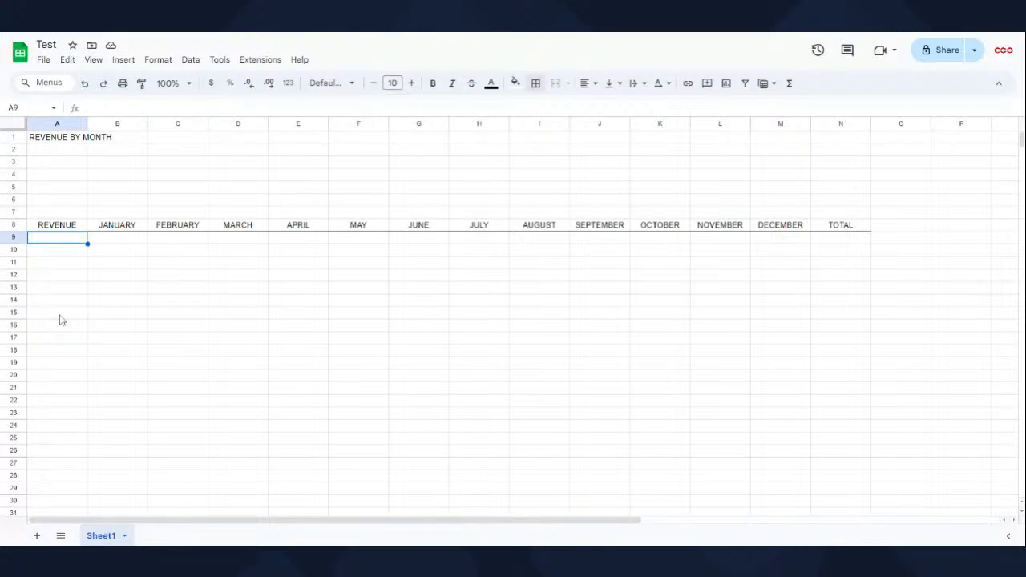
key("Return")
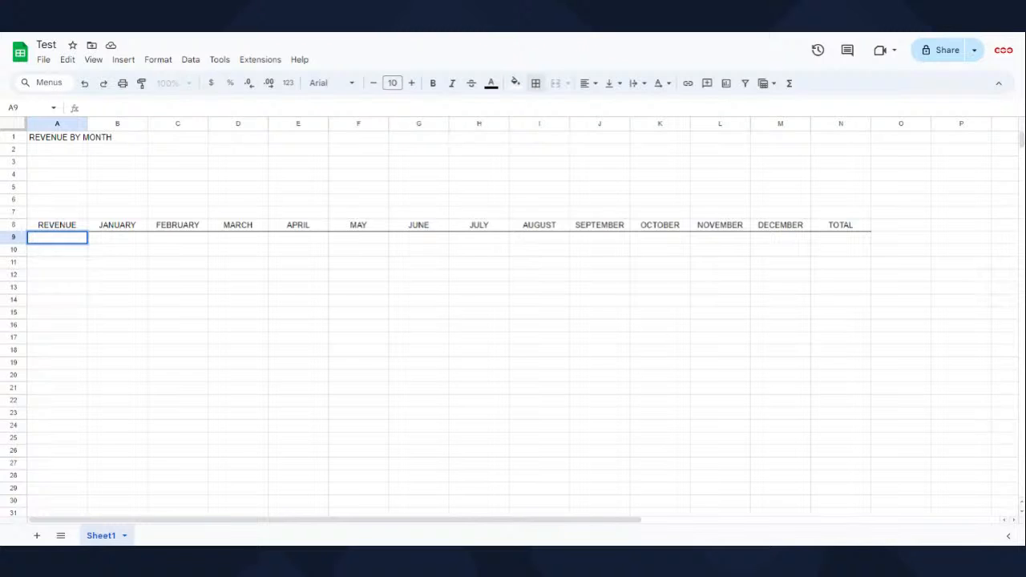
left_click(58, 253)
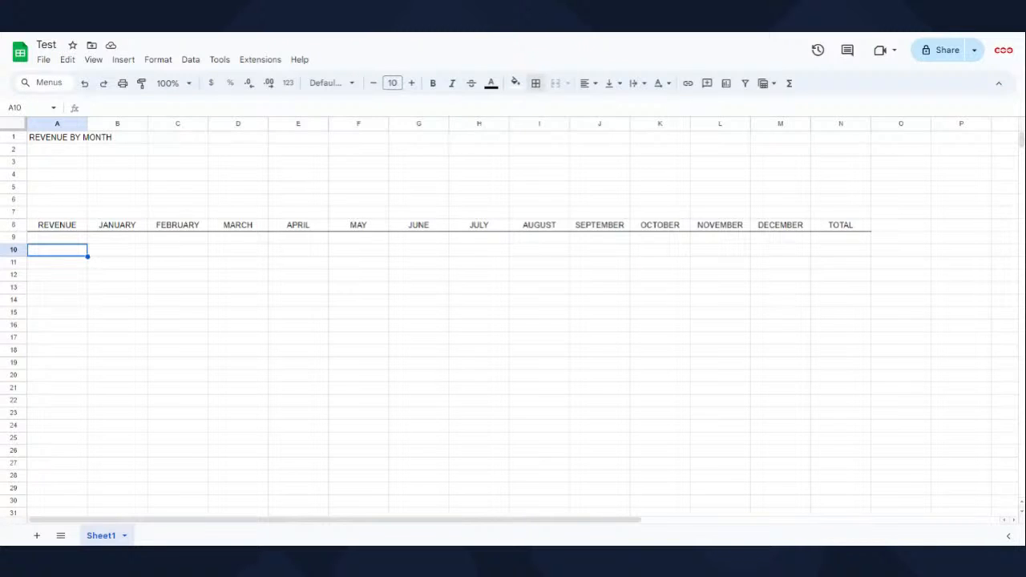
type("GOOGLE ADSENSE")
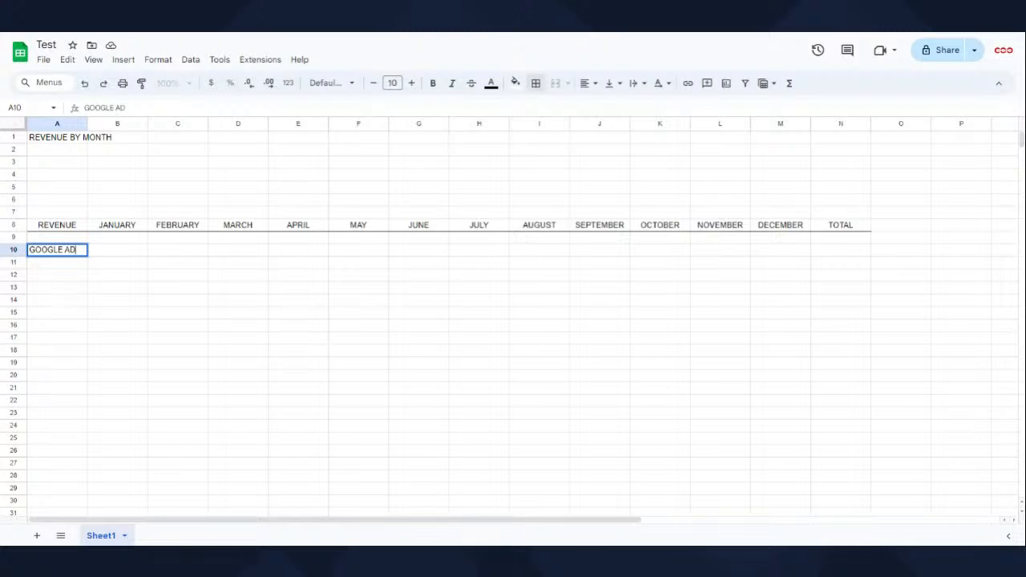
key("Return")
Step: Add the revenue sources SPONSORSHIPS in cell A11 and BRAND DEALS in cell A12
type("SP")
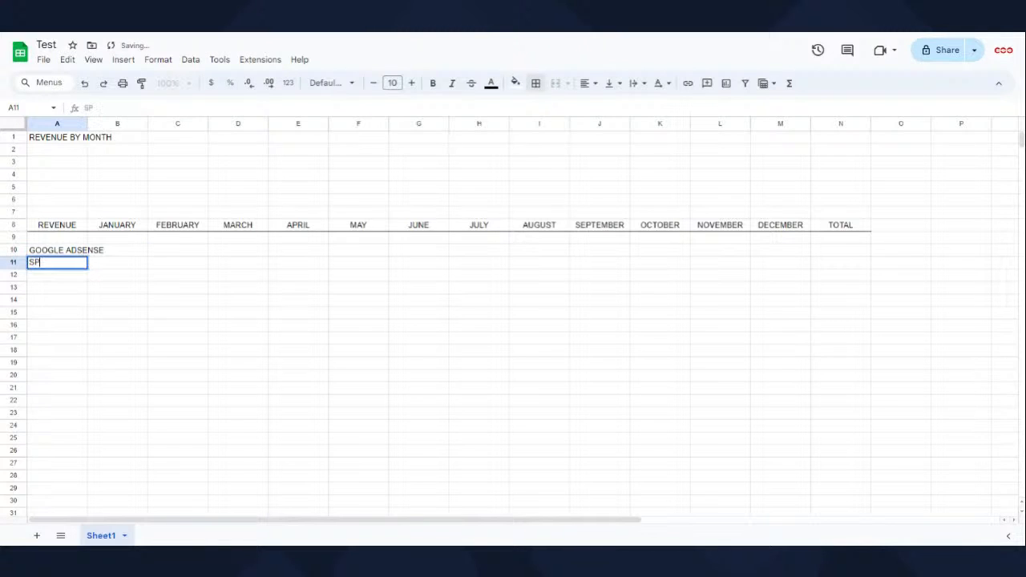
type("ONGH")
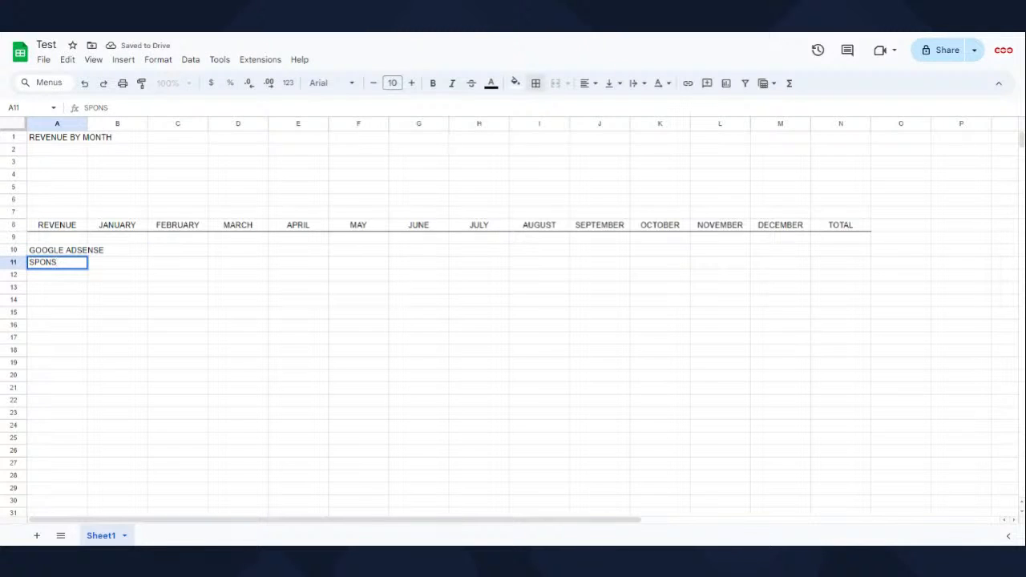
type("ORSHIPS")
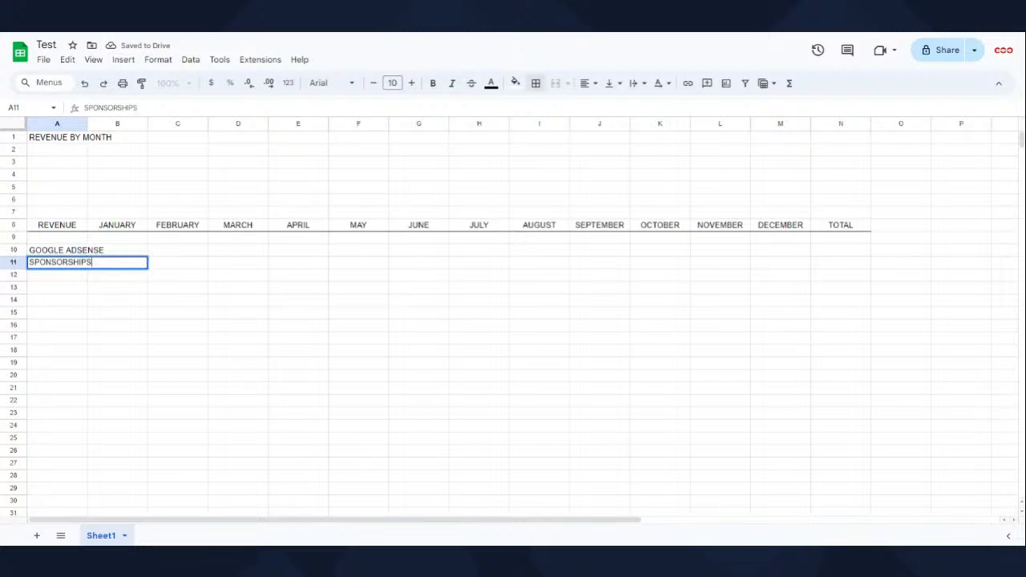
key("Return")
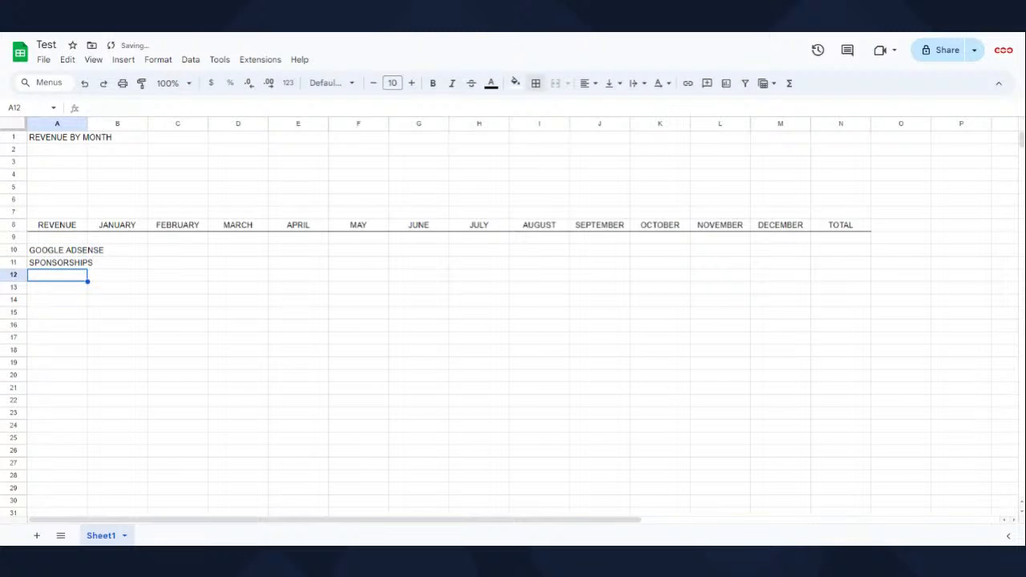
type("BRA")
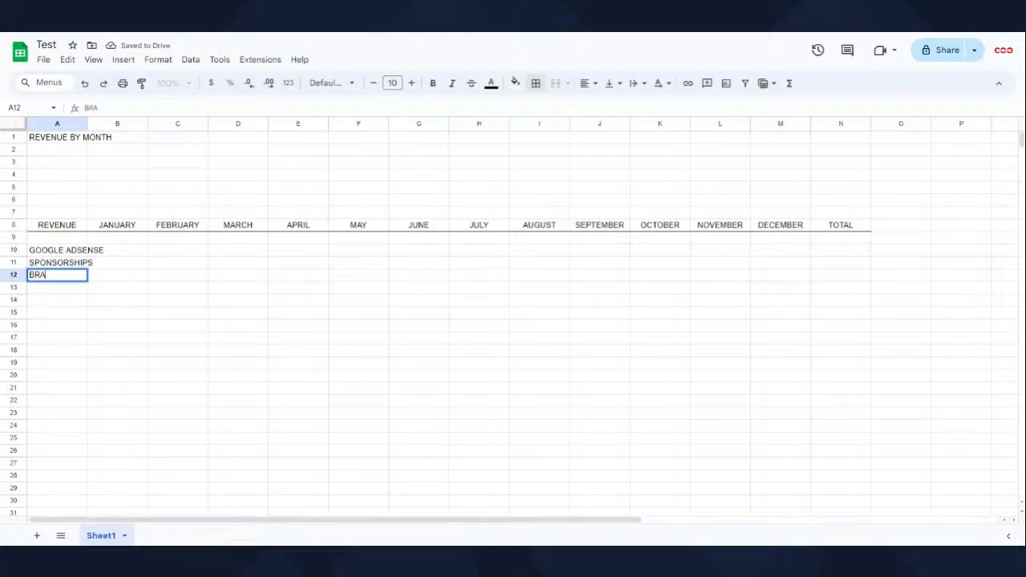
type("ND DEALS")
key("Return")
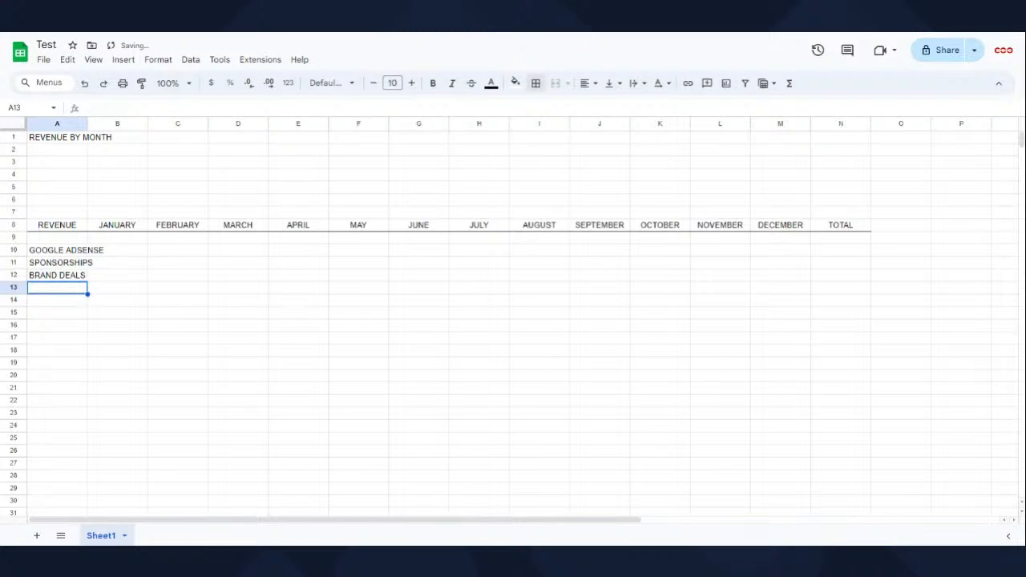
type("MATERIAL")
key("BackSpace")
key("BackSpace")
key("BackSpace")
key("BackSpace")
key("BackSpace")
key("BackSpace")
key("BackSpace")
key("BackSpace")
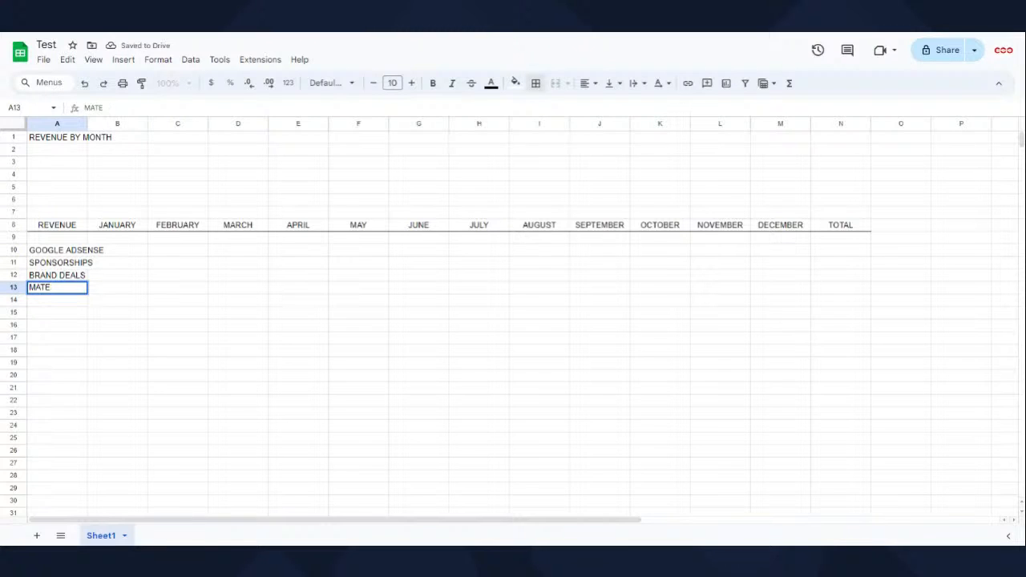
Step: Enter PRODUCT SALES in cell A13 and TOTAL in cell A15, and widen column A to fit the revenue source labels
type("PRODUCT SALES")
key("Return")
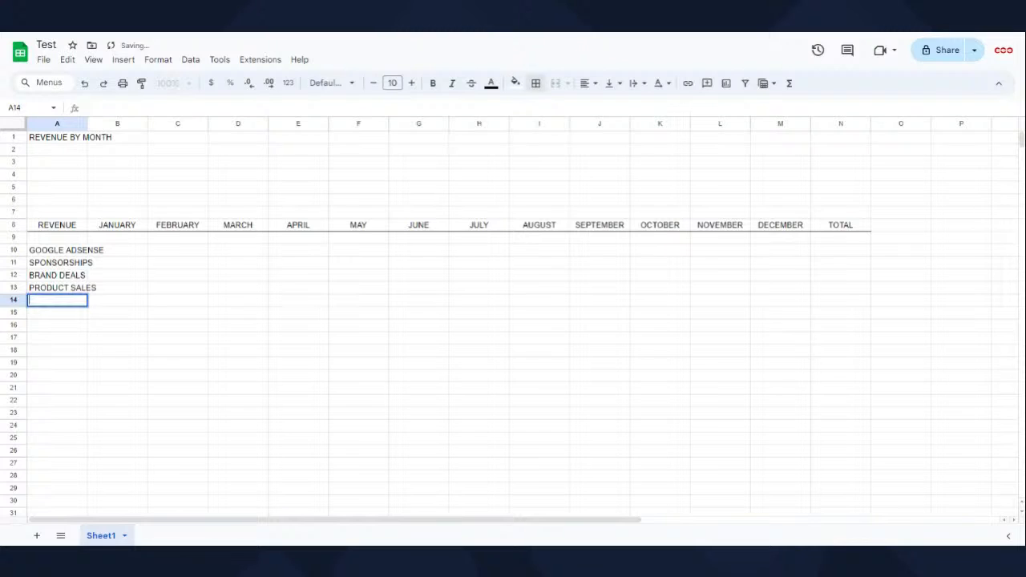
key("Return")
type("TOTAL")
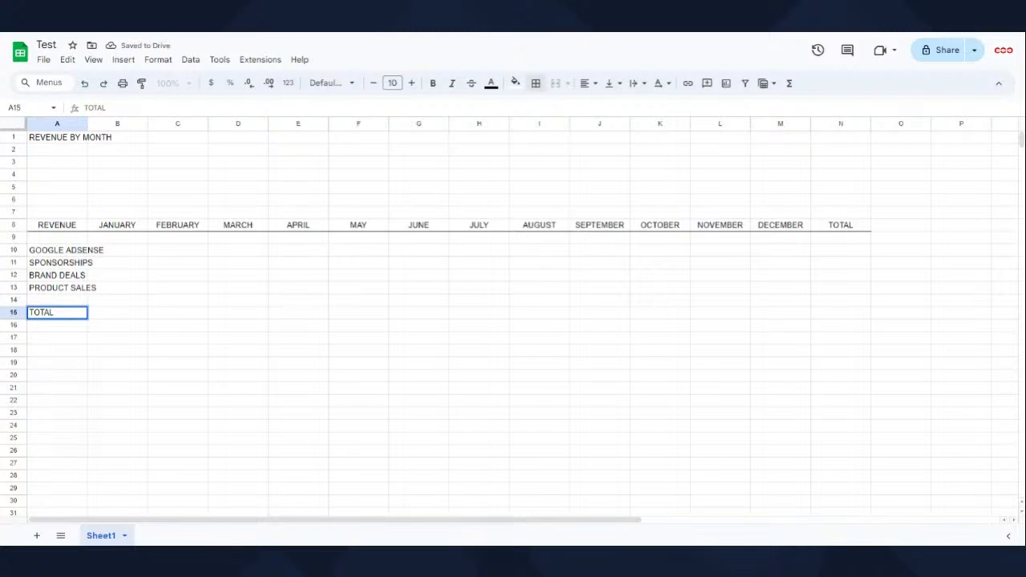
key("Return")
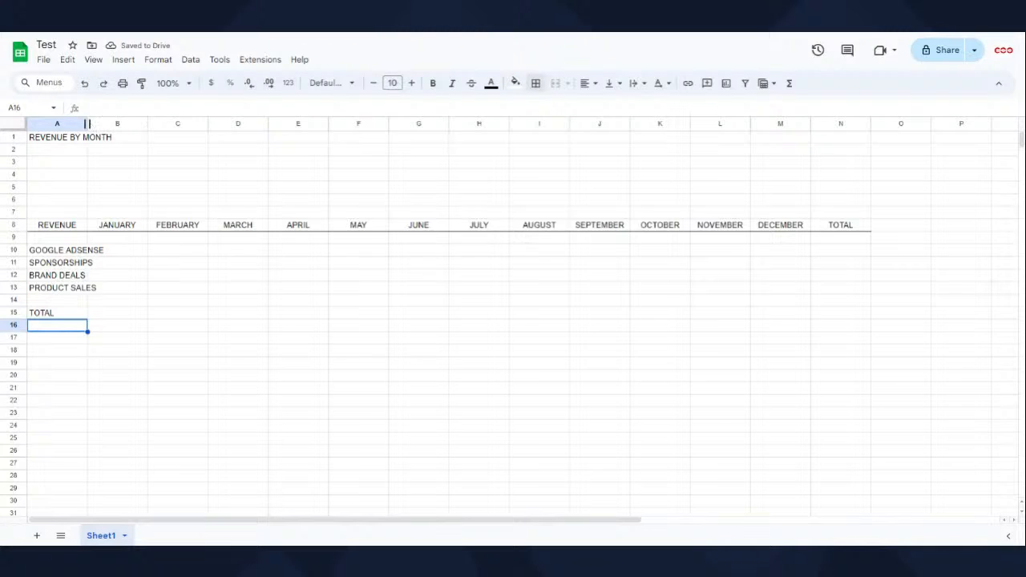
left_click_drag(88, 124, 110, 124)
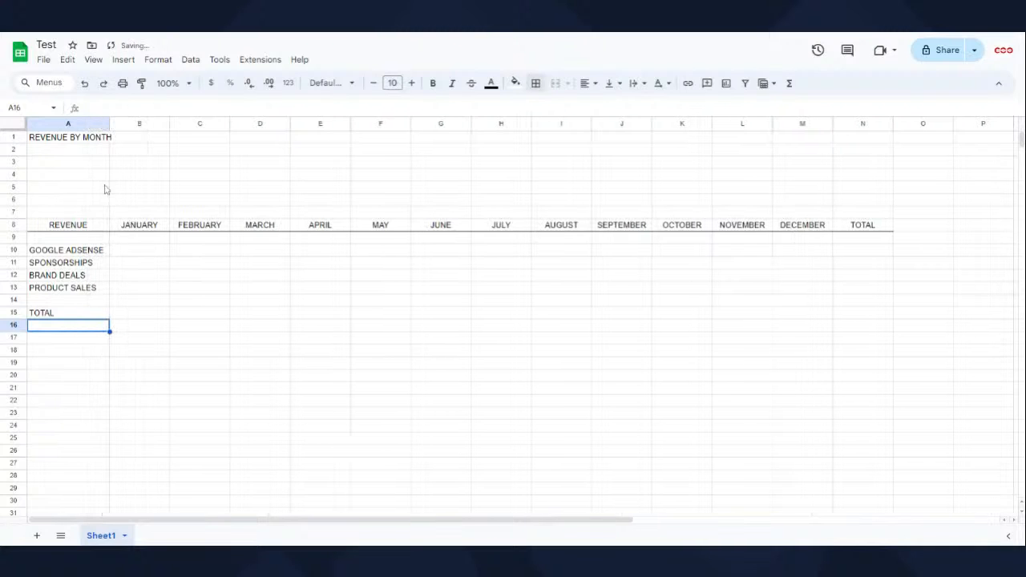
Step: Enter the year 2024 as a plain number in cell A2 below the title
left_click(71, 156)
type("2023")
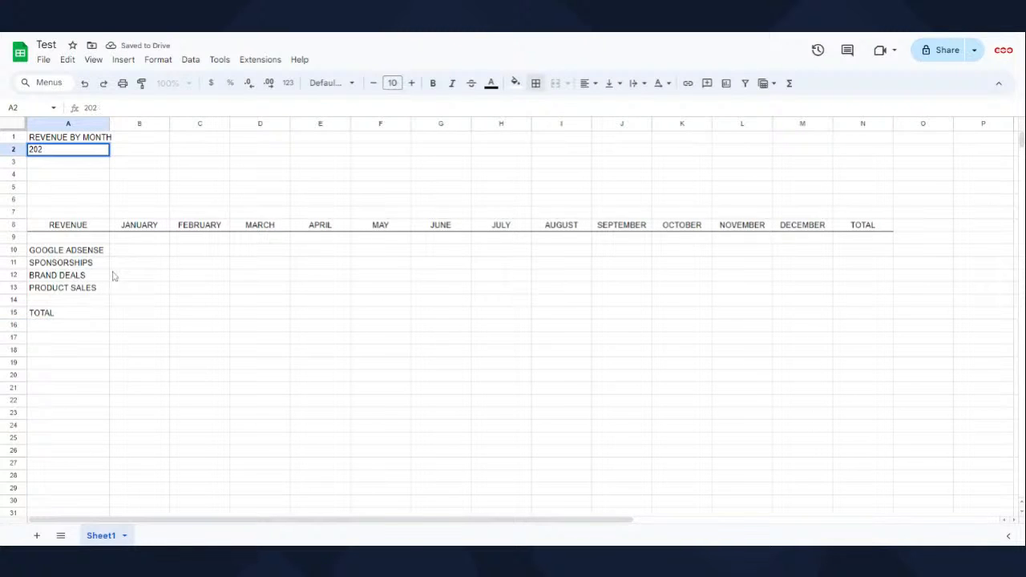
key("Return")
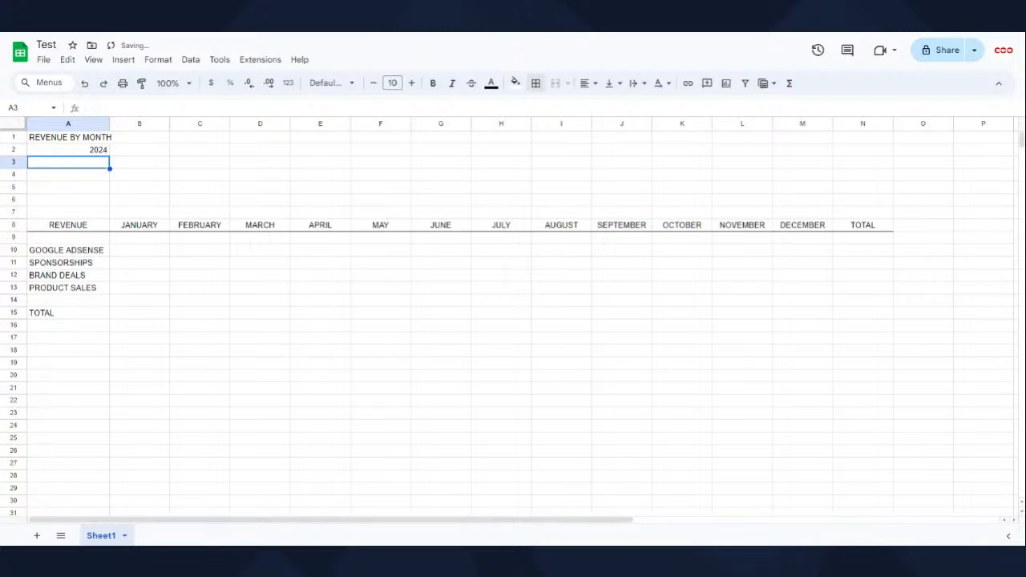
Step: Replace the year in cell A2 with 2024 stored as text using a leading apostrophe, and left-align the cell
key("Up")
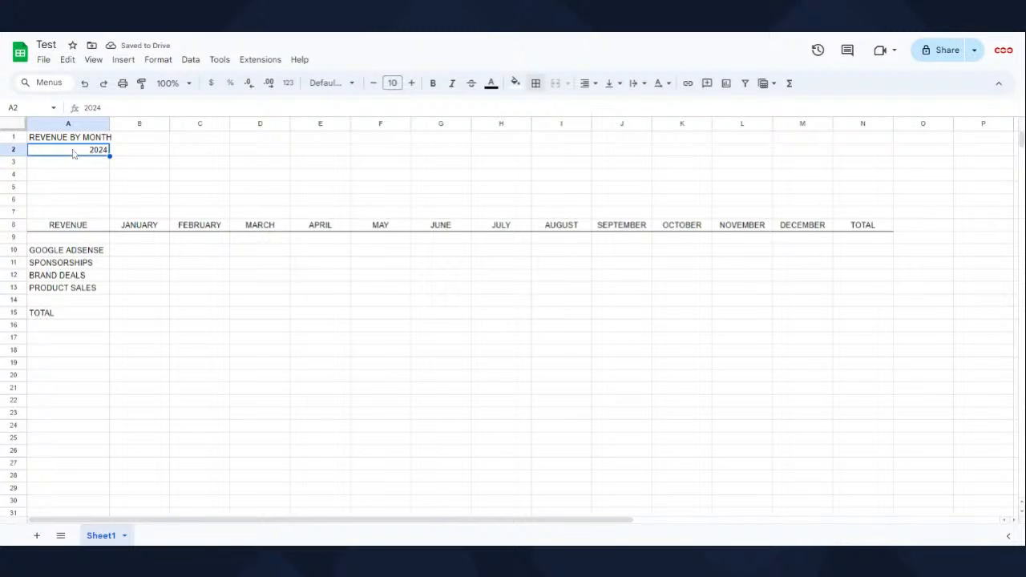
key("BackSpace")
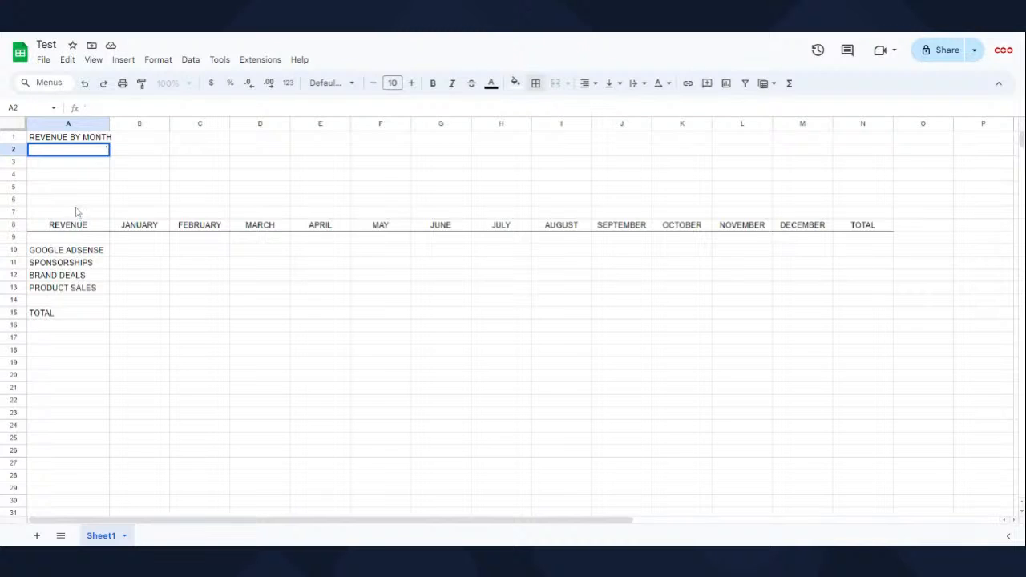
type("'2024")
key("Return")
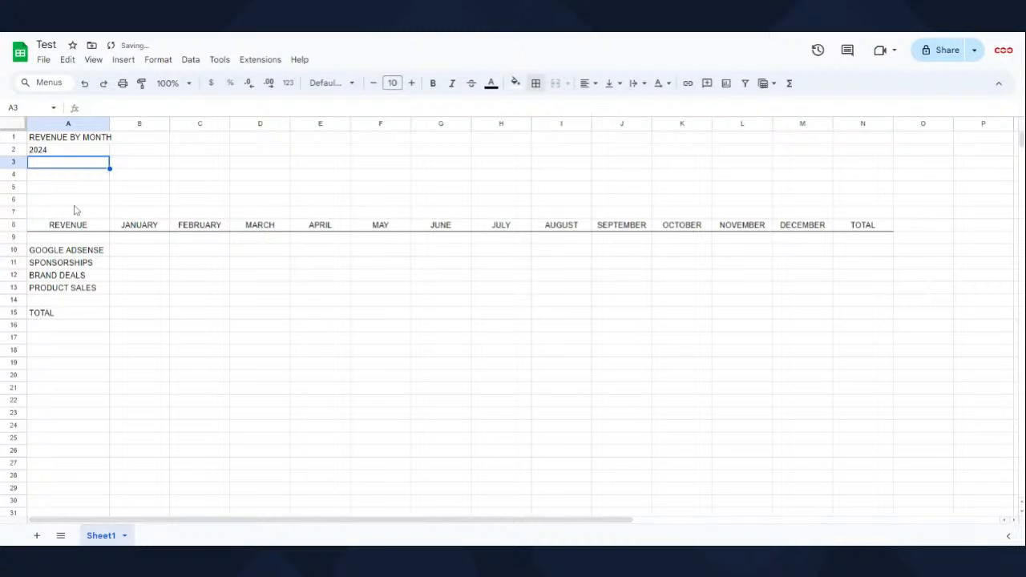
left_click(52, 154)
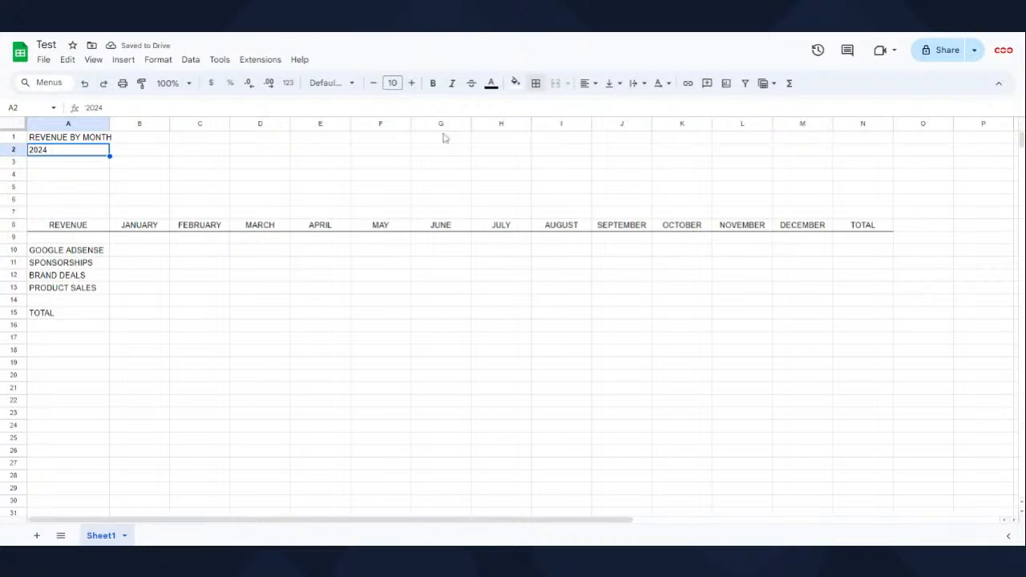
left_click(591, 83)
left_click(589, 108)
Step: Enter the GOOGLE ADSENSE revenue for JANUARY to MAY in cells B10 to F10: 100, 200, 210, 220 and 230
left_click(144, 254)
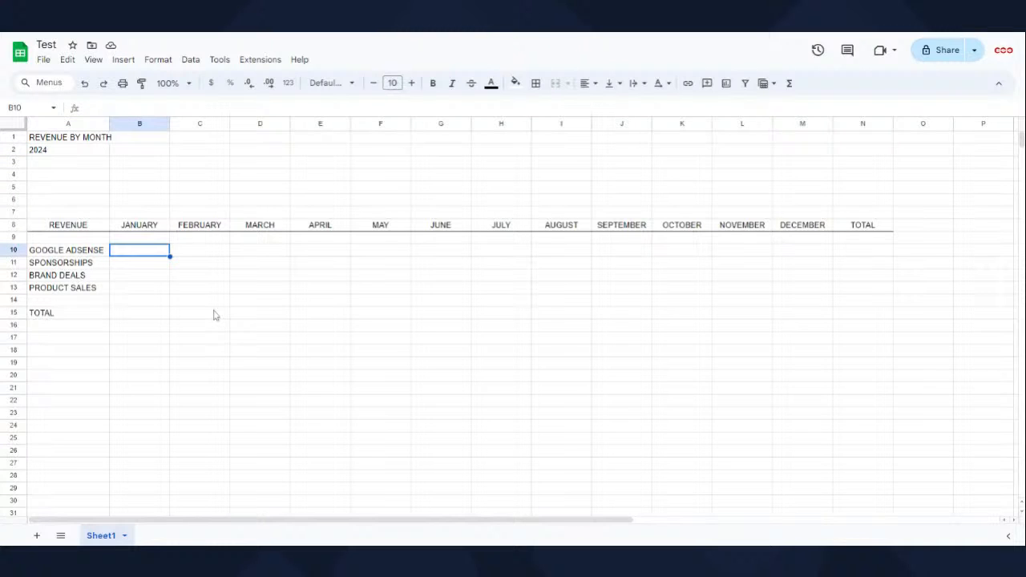
type("100")
key("Tab")
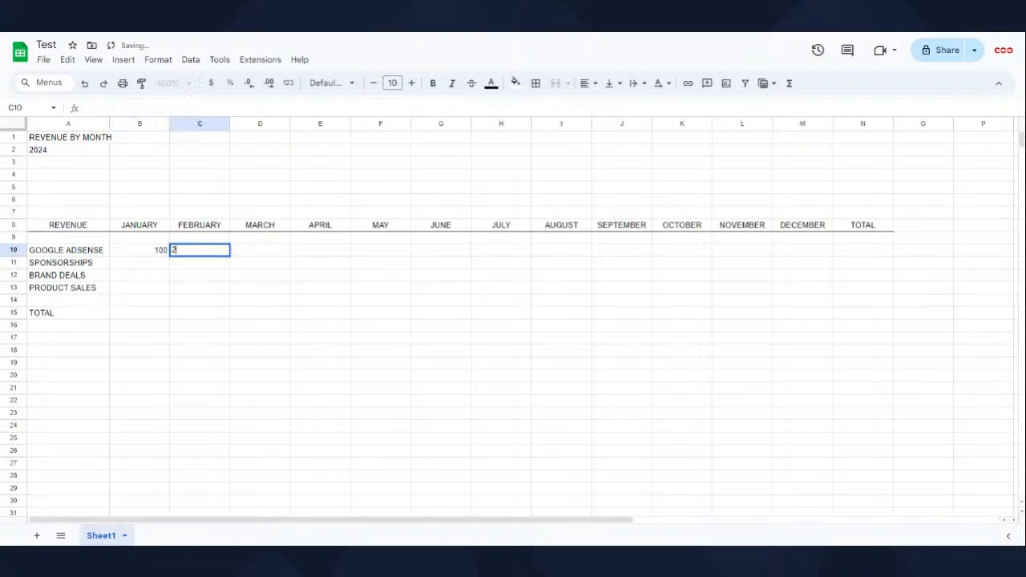
type("200")
key("Tab")
type("210")
key("Tab")
type("220")
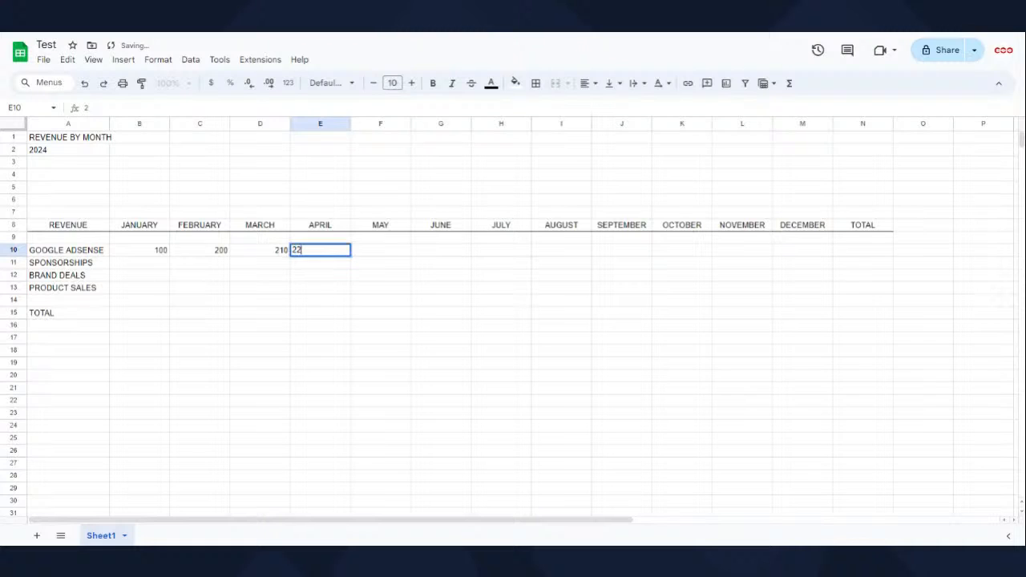
key("Tab")
type("230")
key("Tab")
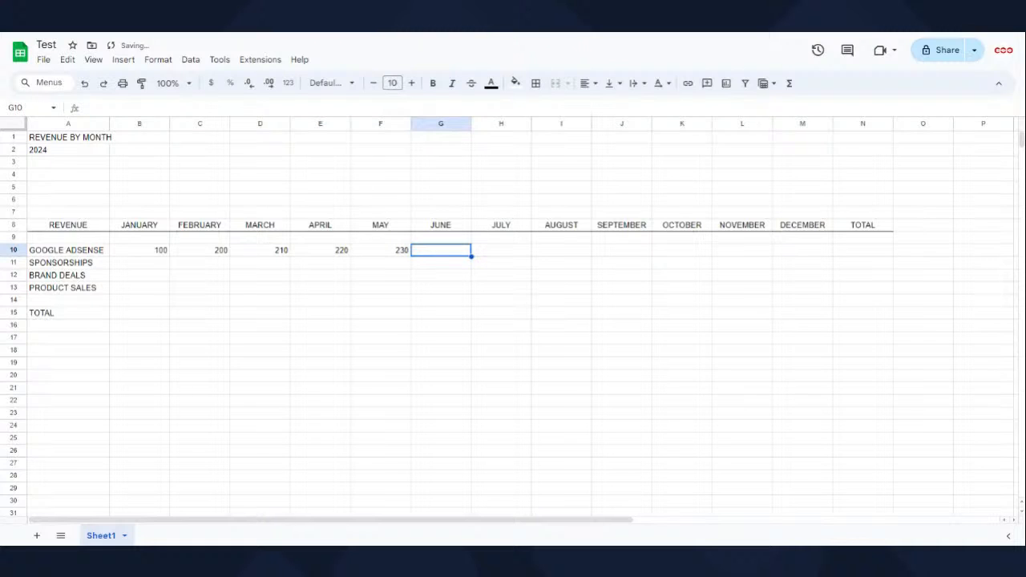
Step: Enter the GOOGLE ADSENSE revenue for JUNE to AUGUST in cells G10 to I10: 300, 400 and 150
type("300")
key("Tab")
type("400")
key("Tab")
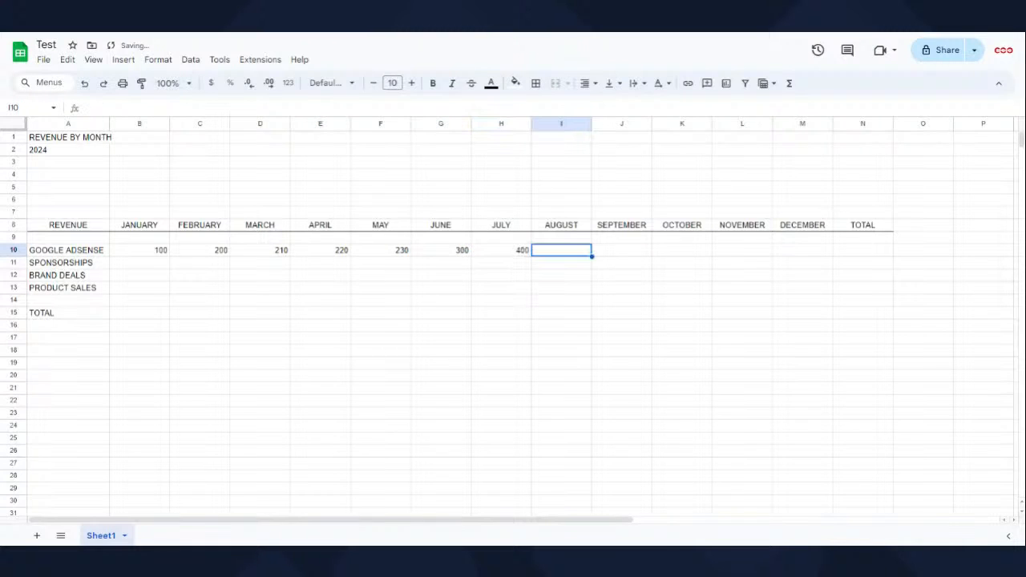
type("150")
key("Tab")
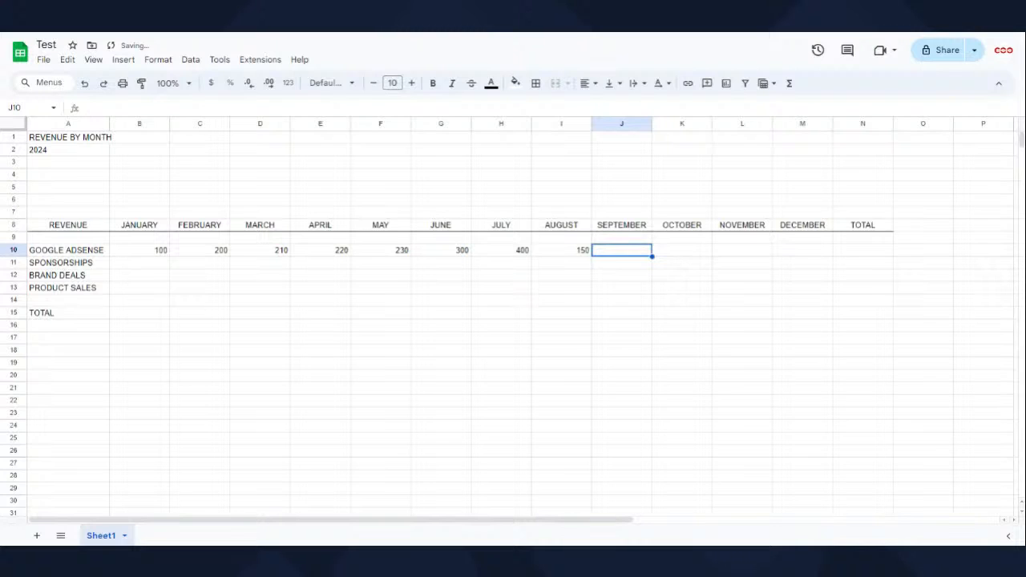
Step: Complete the GOOGLE ADSENSE row for SEPTEMBER to DECEMBER in cells J10 to M10: 75, 87, 90 and 75
type("75")
key("Tab")
type("87")
key("Tab")
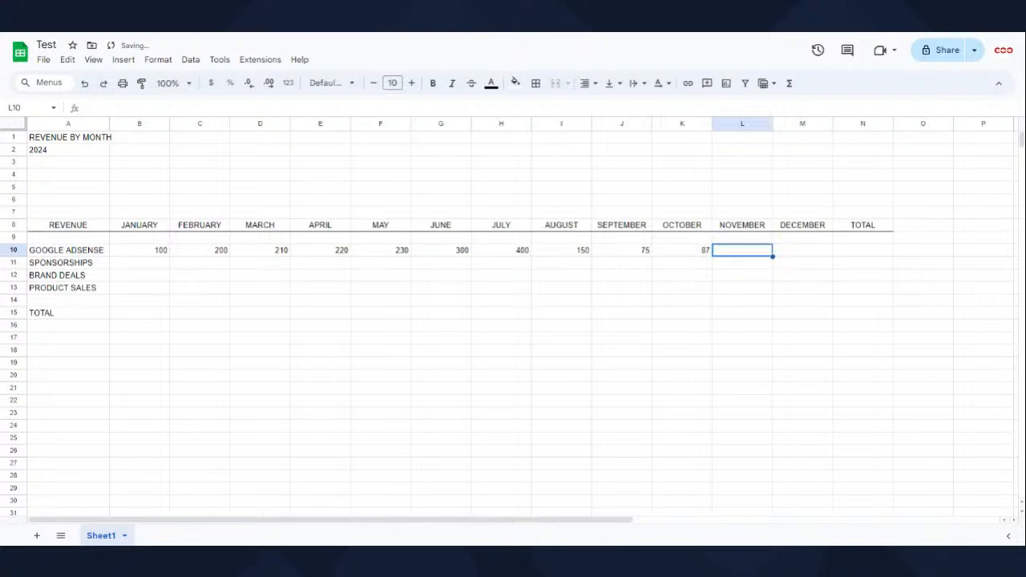
type("90")
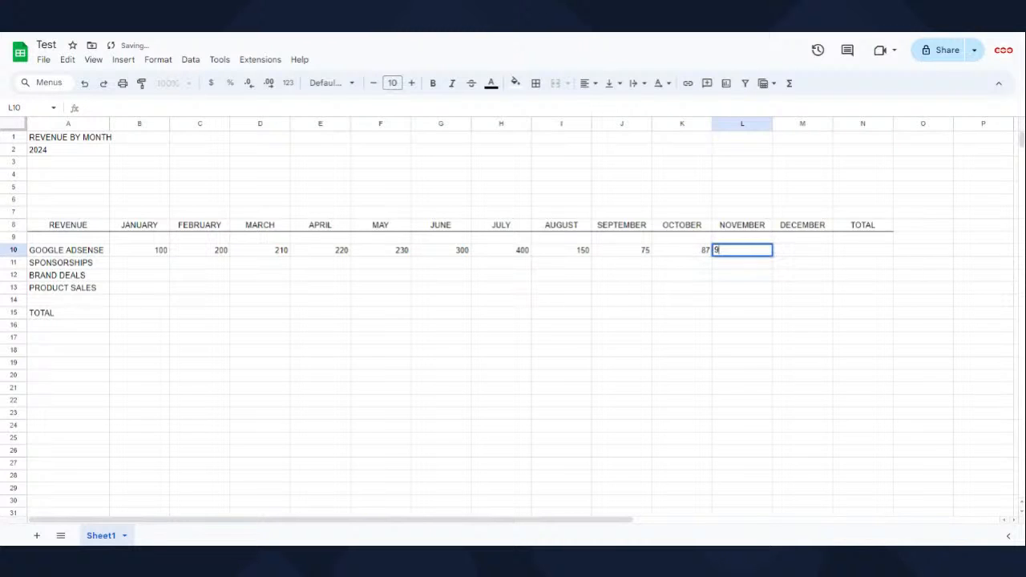
key("Tab")
type("75")
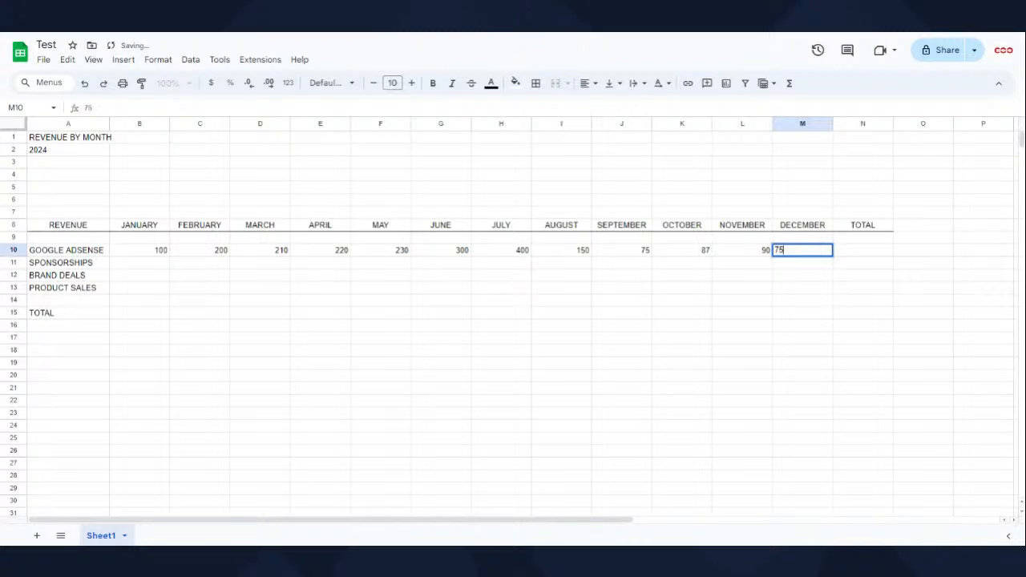
key("Return")
Step: Enter the SPONSORSHIPS revenue for JANUARY to APRIL in cells B11 to E11: 75, 77, 87 and 100
key("Left")
key("Left")
key("Left")
key("Left")
key("Left")
key("Left")
key("Left")
key("Left")
key("Left")
key("Left")
key("Left")
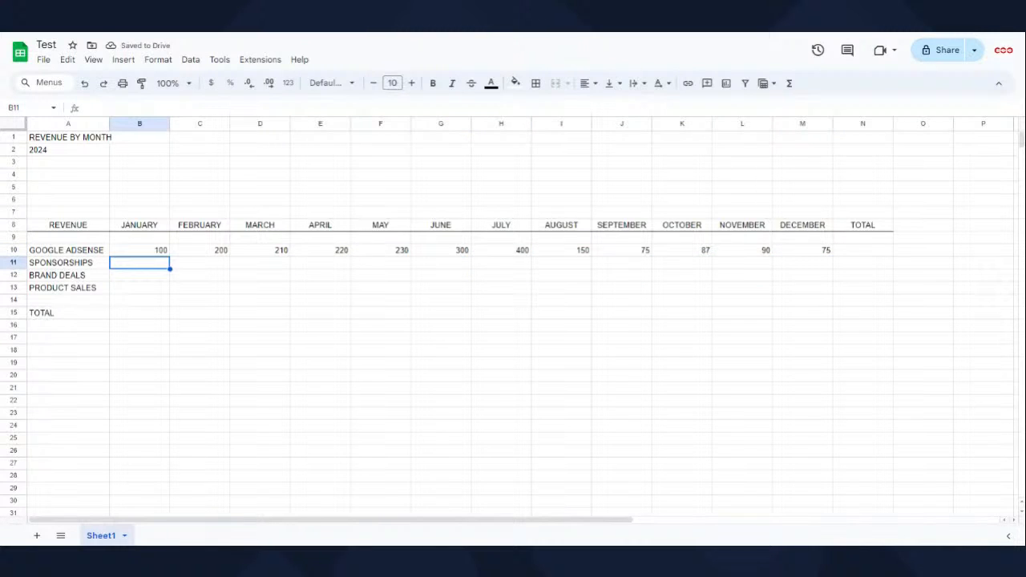
type("75")
key("Tab")
type("77")
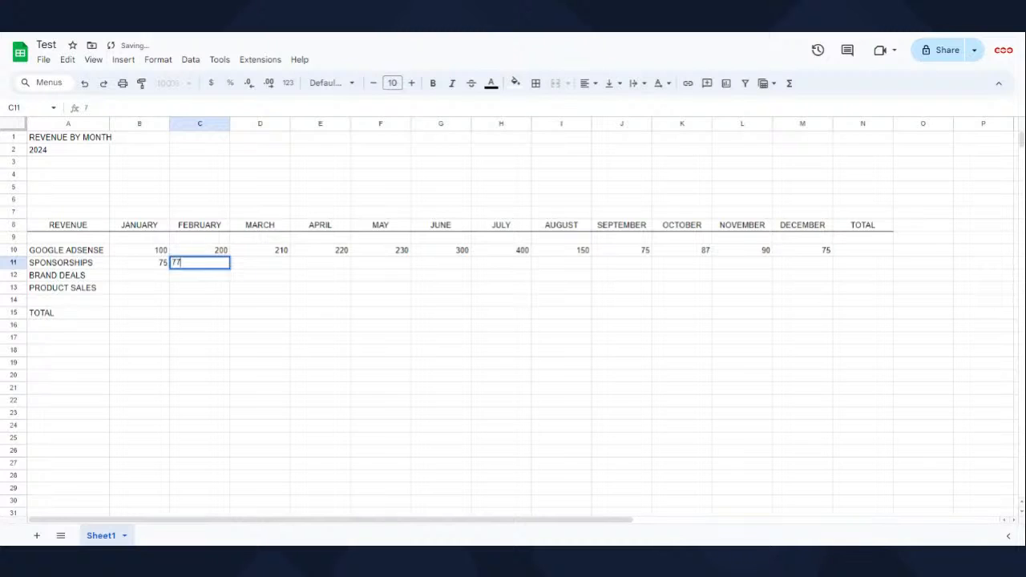
key("Tab")
type("87")
key("Tab")
type("100")
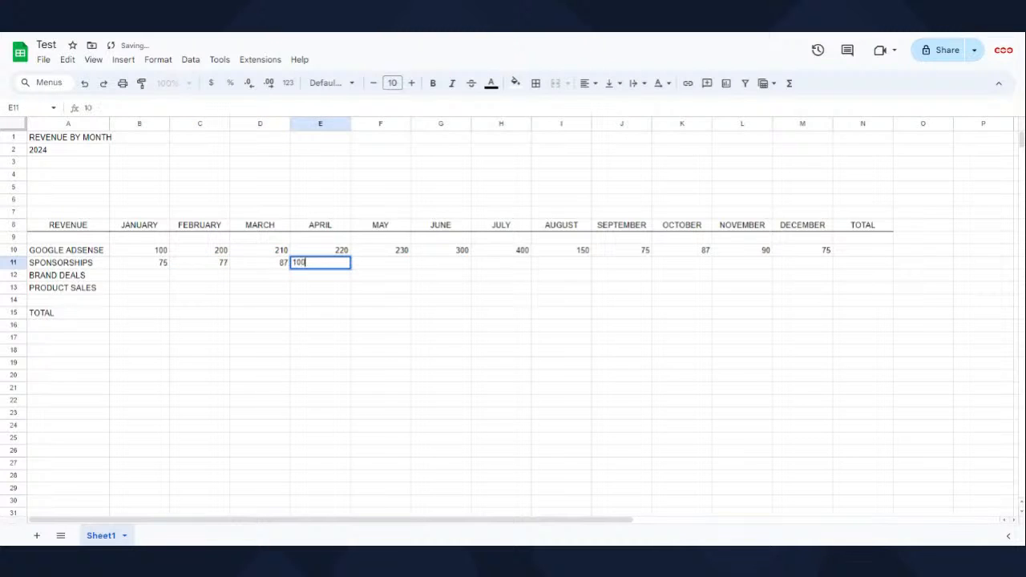
Step: Enter the SPONSORSHIPS revenue for MAY to AUGUST in cells F11 to I11: 200, 355, 467 and 968
key("Tab")
type("200")
key("Tab")
type("355")
key("Tab")
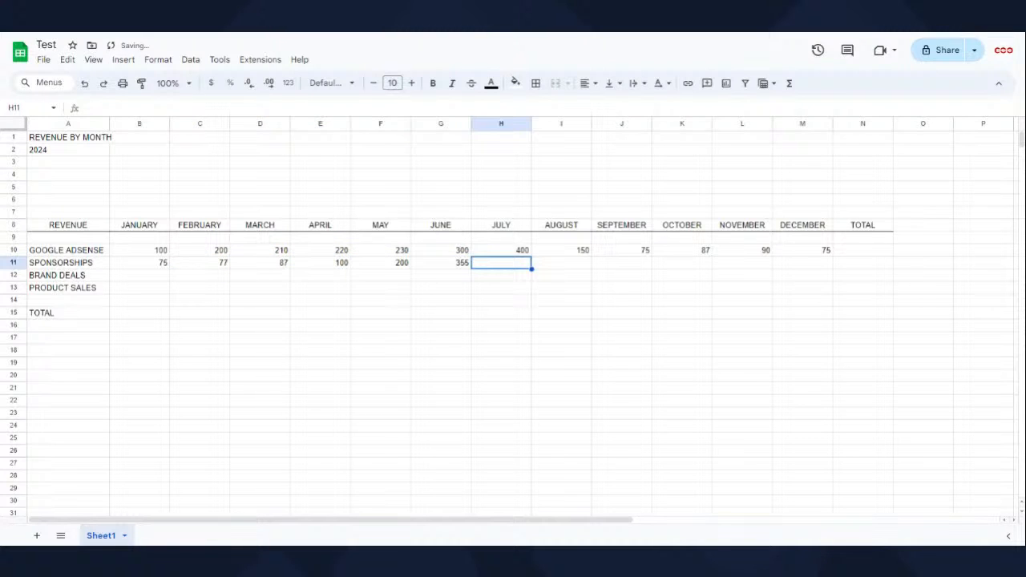
type("467")
key("Tab")
type("968")
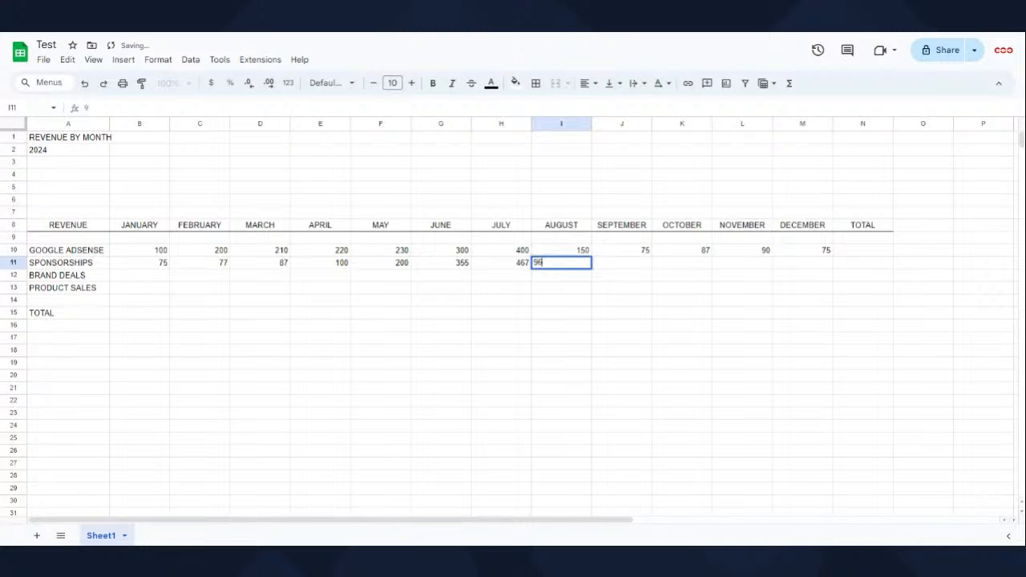
key("Tab")
Step: Complete the SPONSORSHIPS row for SEPTEMBER to DECEMBER in cells J11 to M11: 45, 52, 445 and 458
type("45")
key("Tab")
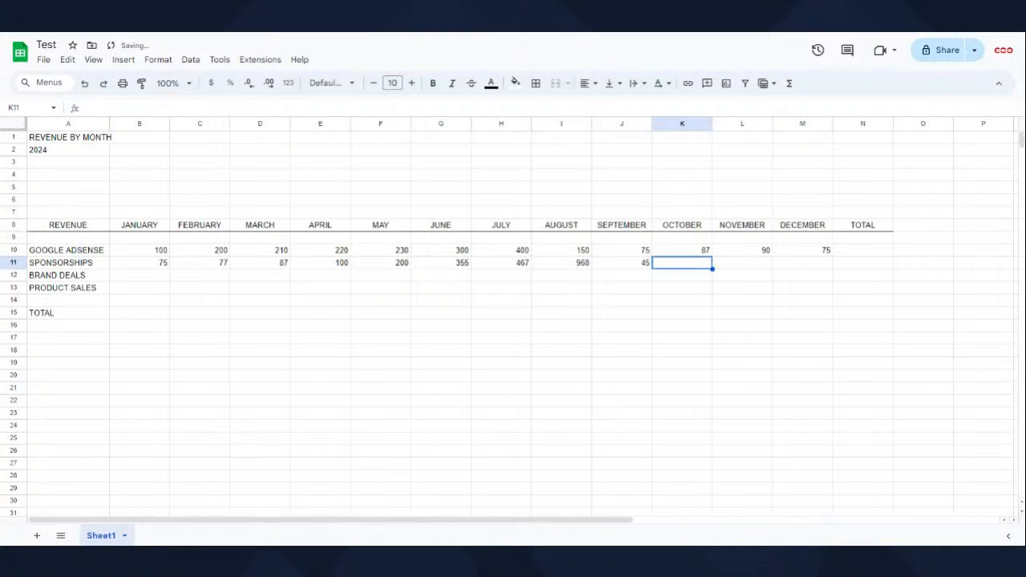
type("52")
key("Tab")
type("445")
key("Tab")
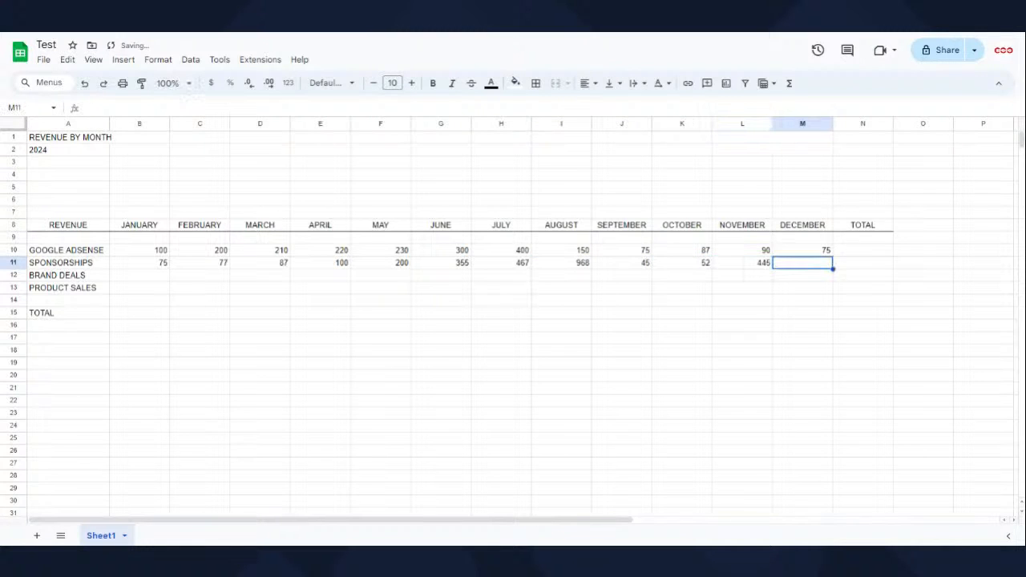
type("458")
key("Tab")
Step: Enter 100 as the BRAND DEALS revenue for JANUARY in cell B12
key("Down")
key("Left")
key("Left")
key("Left")
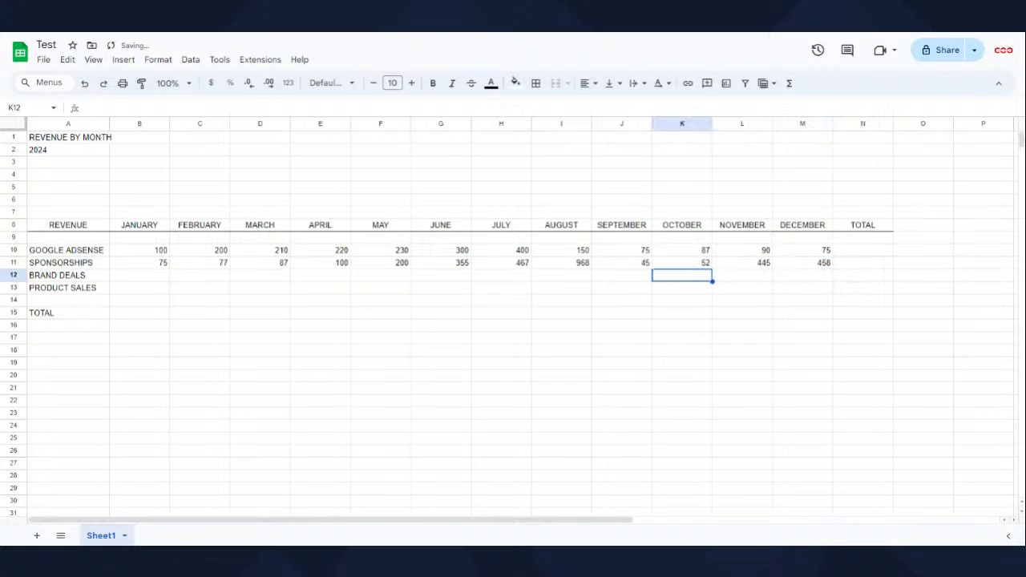
key("Left")
key("Left")
key("Left")
key("Left")
key("Left")
key("Left")
key("Left")
key("Left")
key("Left")
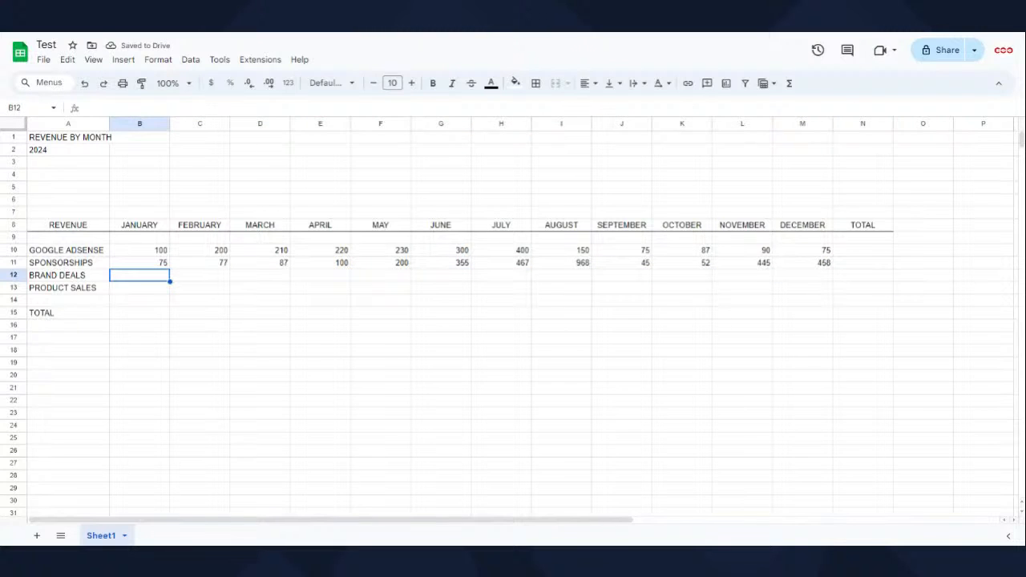
type("100")
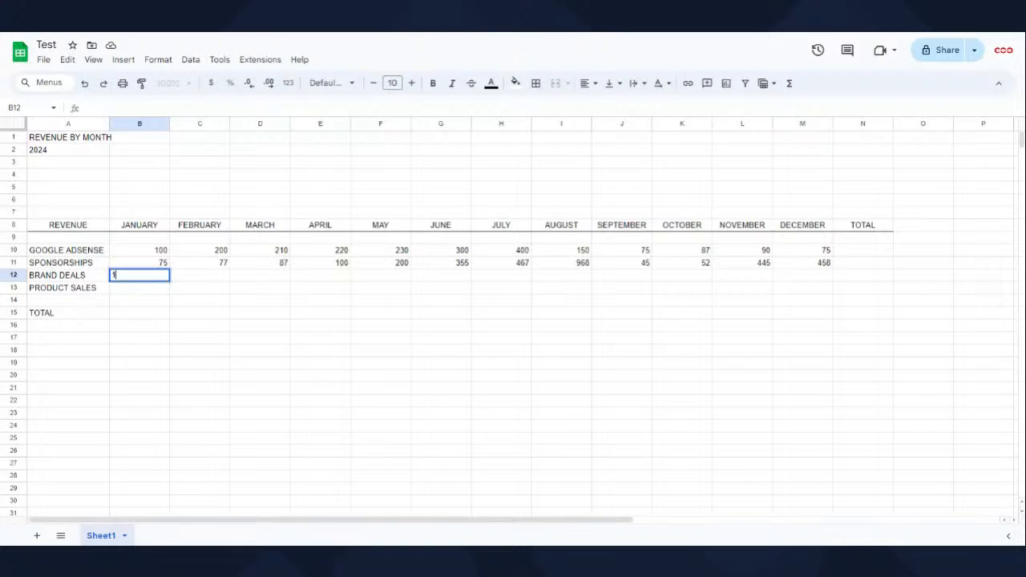
key("Tab")
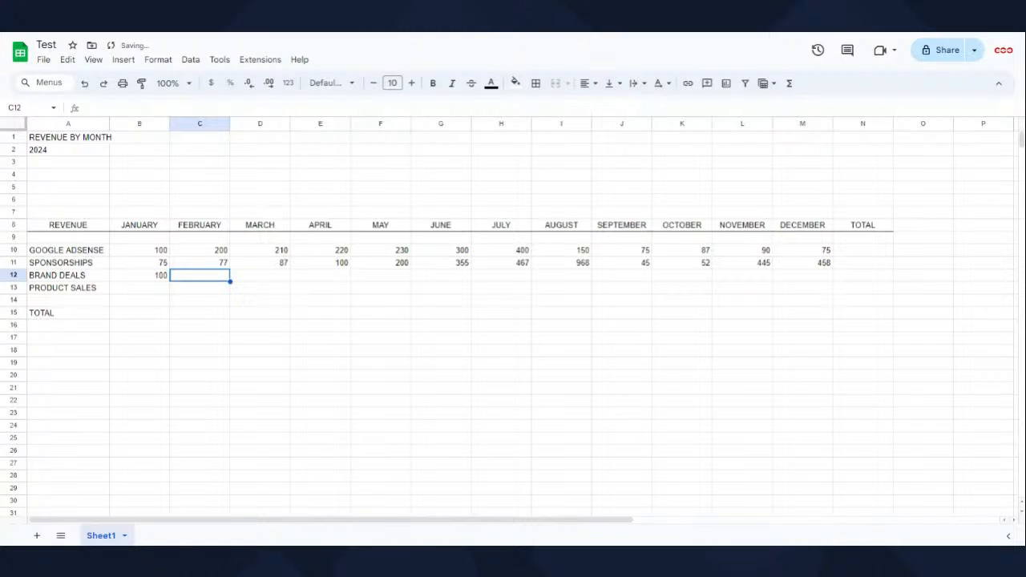
Step: Copy the JANUARY amount of BRAND DEALS into cells C12 to M12 for FEBRUARY to DECEMBER
key("Left")
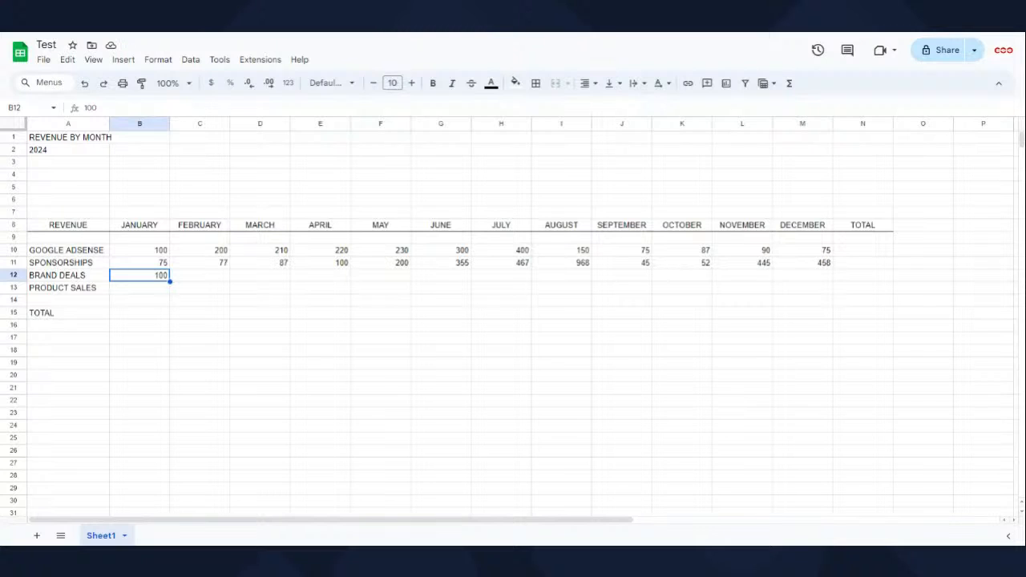
key("ctrl+c")
key("Right")
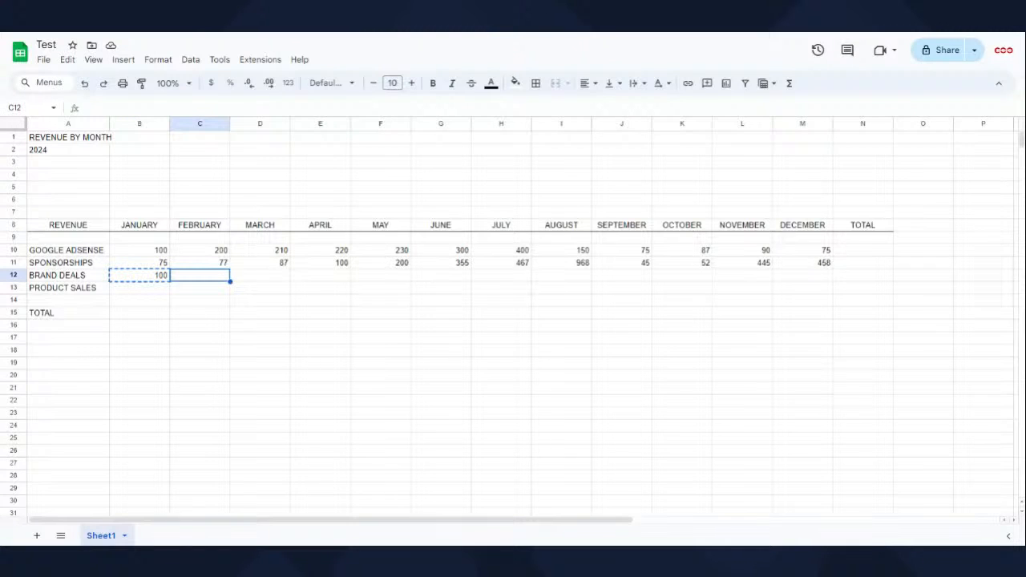
key("shift+Right")
key("shift+Right")
key("shift+Right")
key("shift+Right")
key("shift+Right")
key("shift+Right")
key("shift+Right")
key("shift+Right")
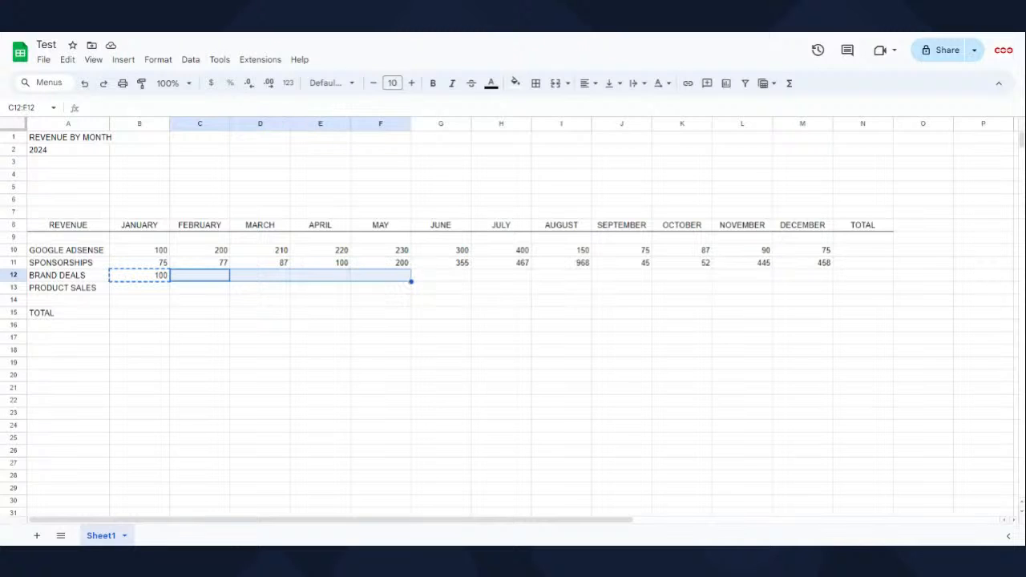
key("shift+Right")
key("shift+Right")
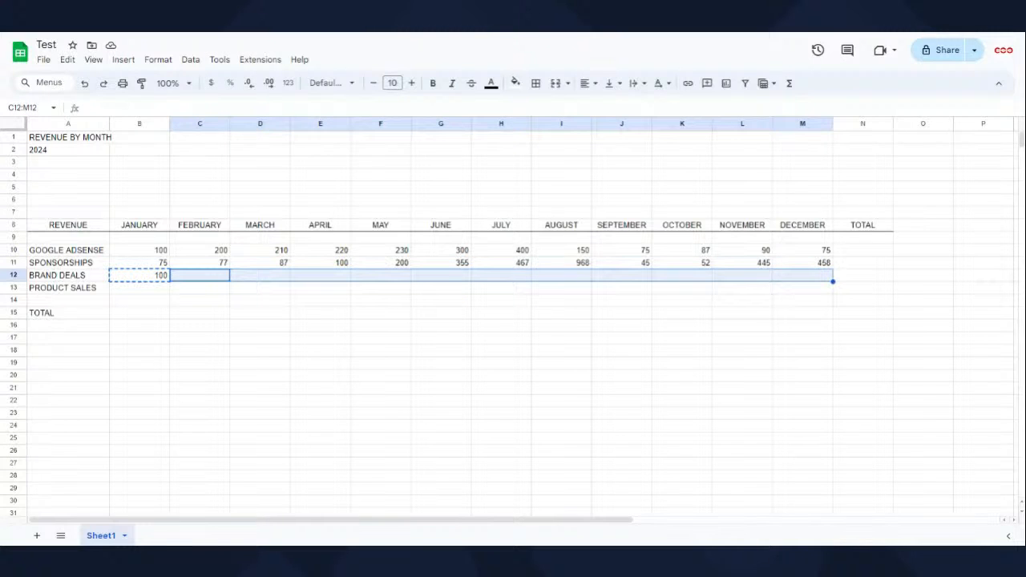
Step: Enter 75 as the PRODUCT SALES revenue for JANUARY in B13 and fill it across to DECEMBER in M13
key("Down")
key("Left")
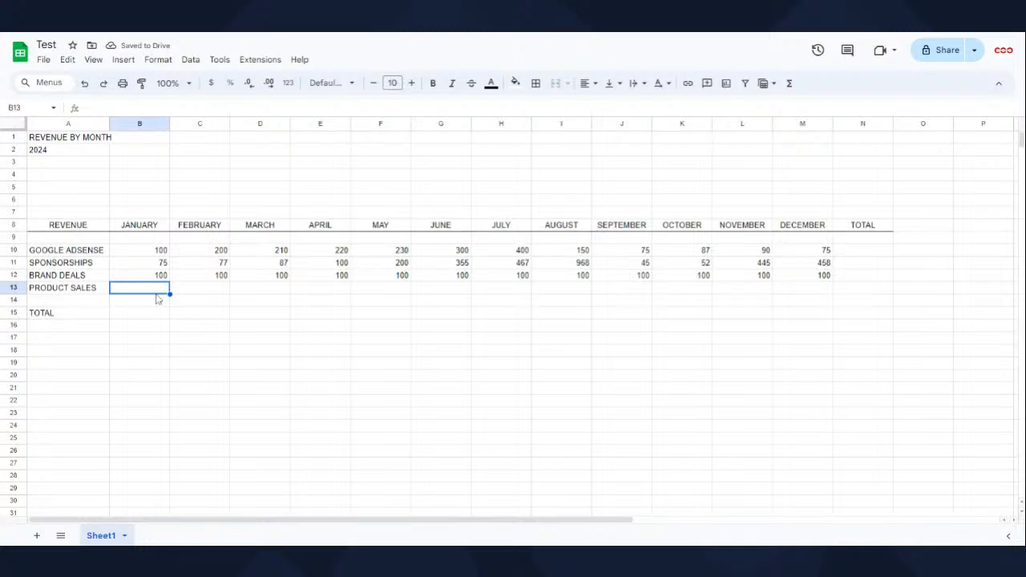
type("75")
key("Return")
key("Up")
left_click_drag(170, 294, 794, 293)
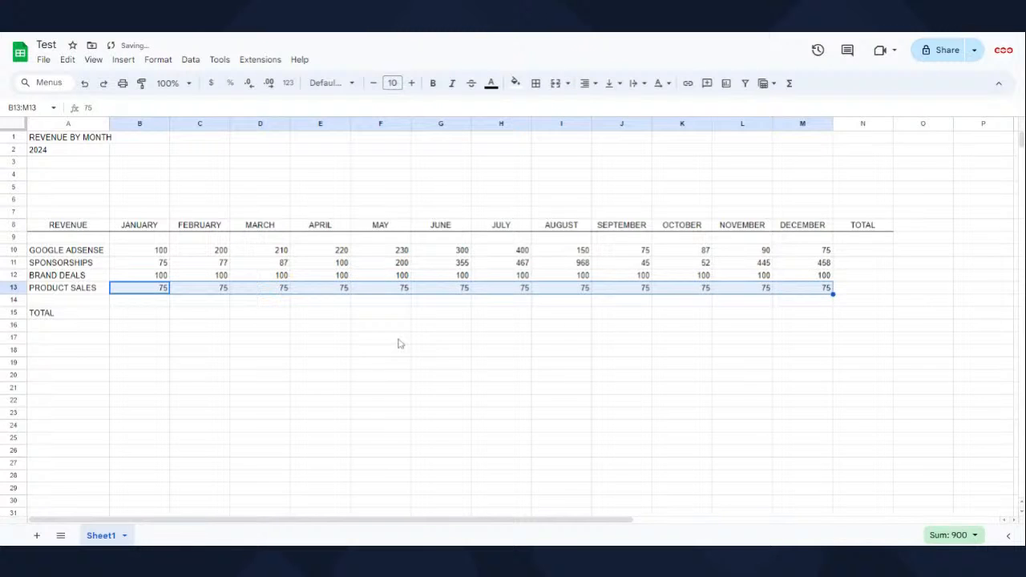
left_click(117, 335)
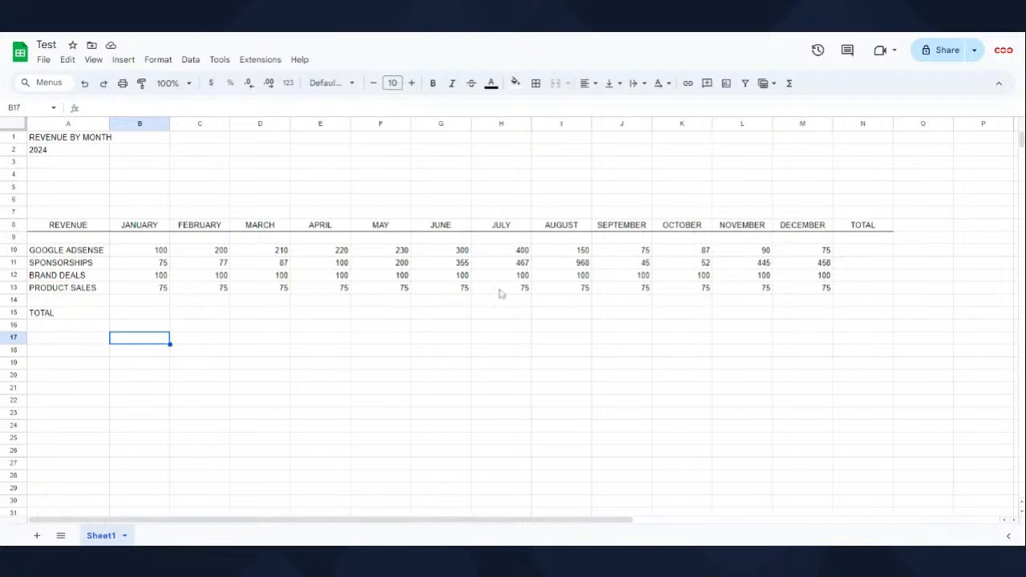
Step: Add a bottom border under the PRODUCT SALES row from cell B13 to N13
left_click(133, 291)
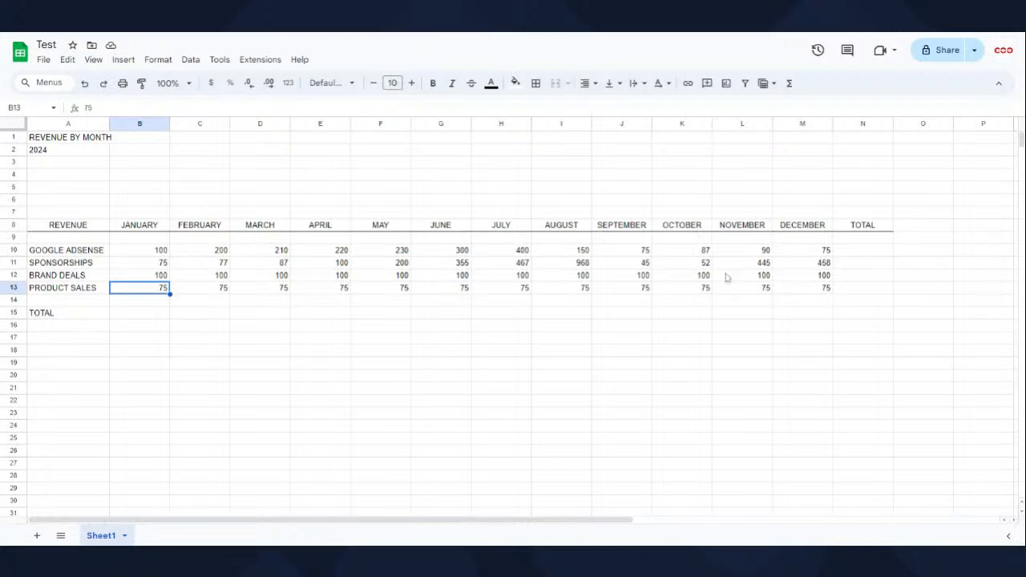
left_click(864, 292, "shift")
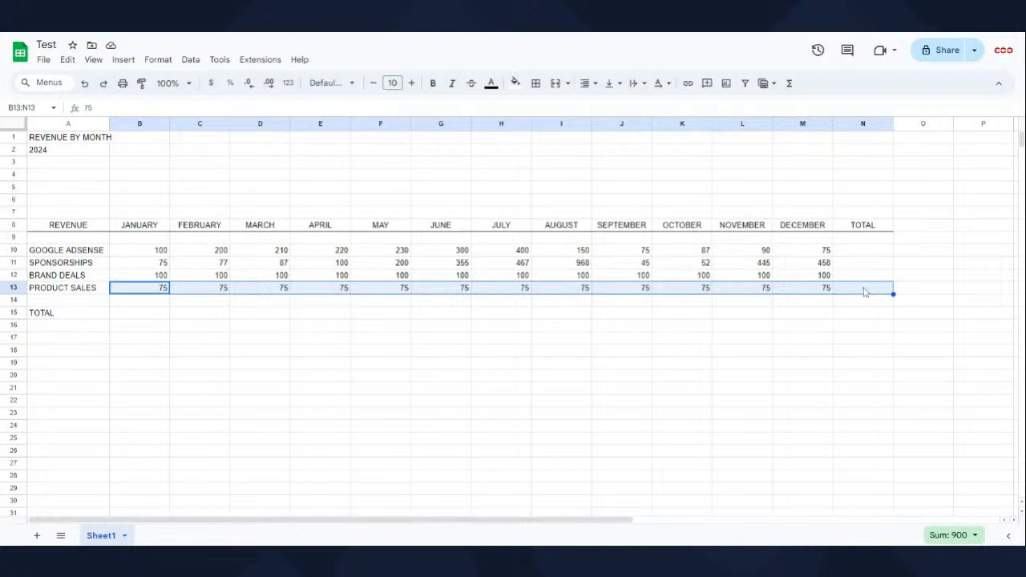
left_click(536, 85)
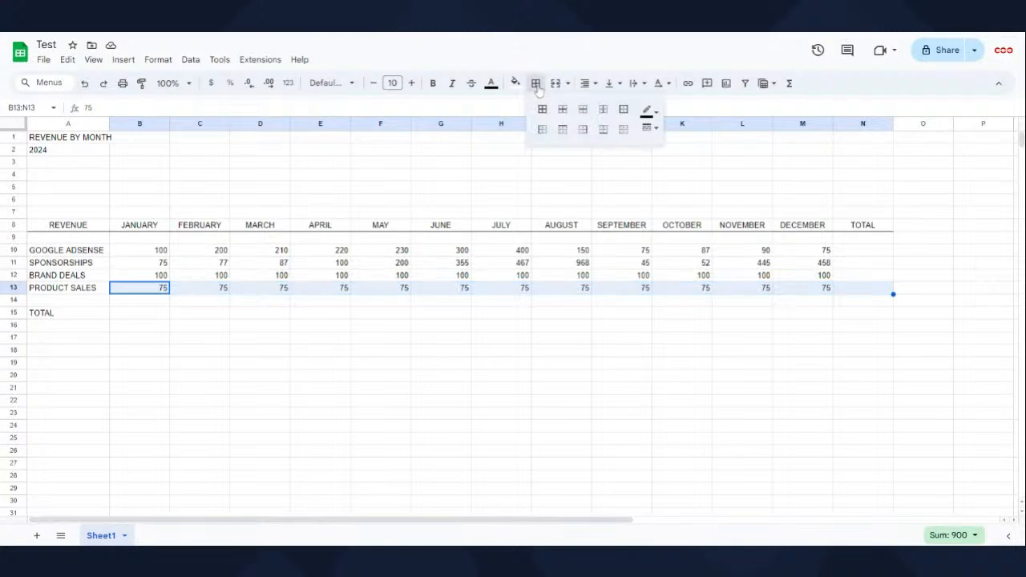
left_click(603, 129)
left_click(147, 417)
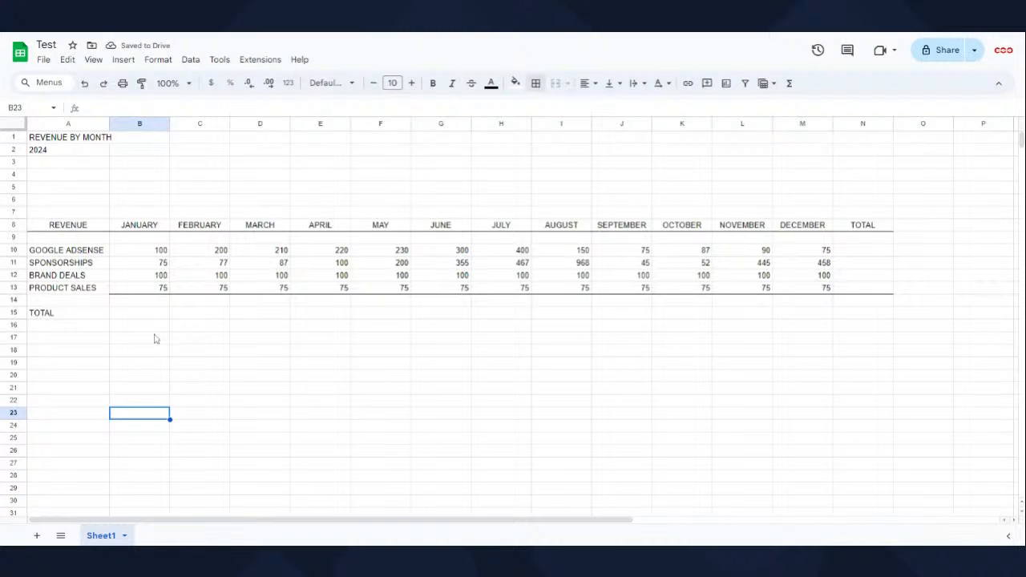
Step: Change the BRAND DEALS revenue for MARCH in cell D12 to 1100
left_click(269, 278)
type("110")
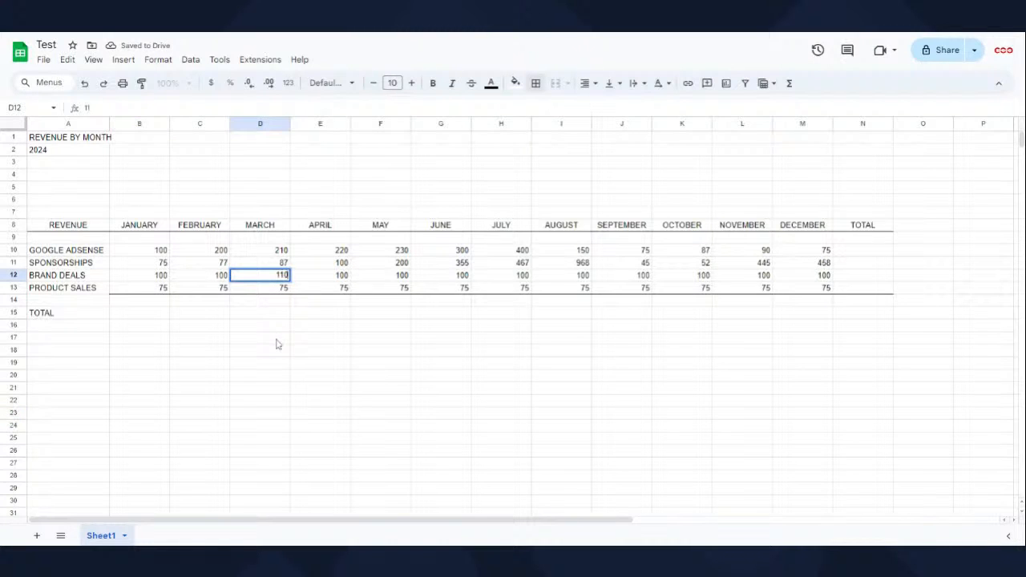
type("0")
key("Return")
Step: Change the GOOGLE ADSENSE revenue for FEBRUARY in cell C10 to 2000
key("Up")
key("Up")
key("Up")
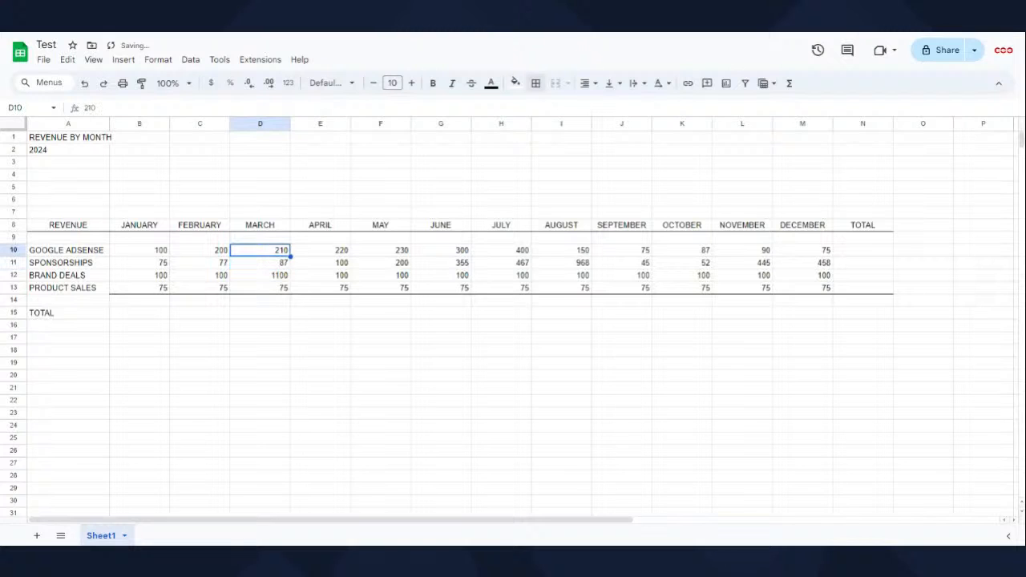
key("Left")
type("2000")
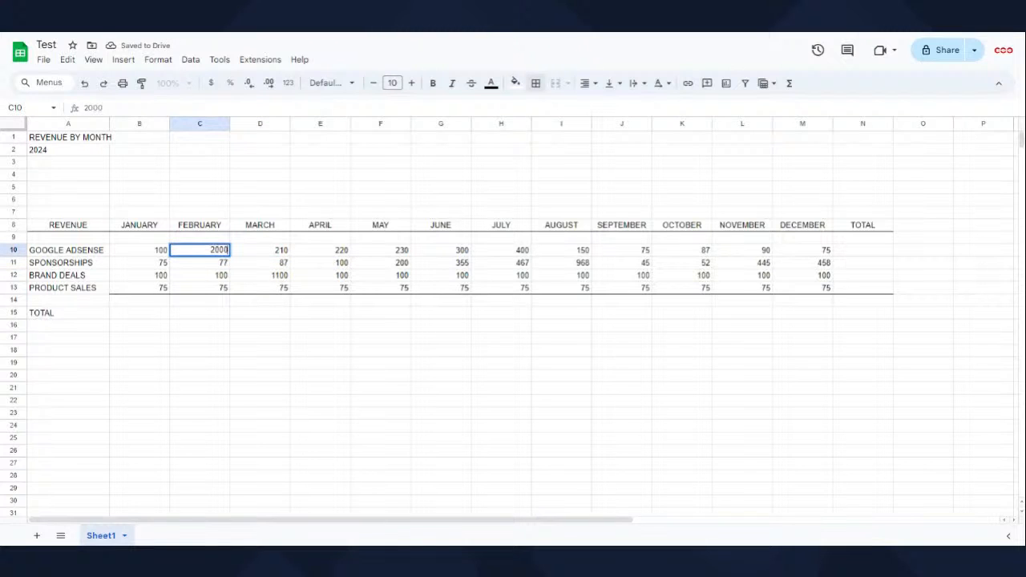
key("Return")
Step: Format the amounts and totals area B10 to N15 as Currency with no decimal places
left_click(156, 252)
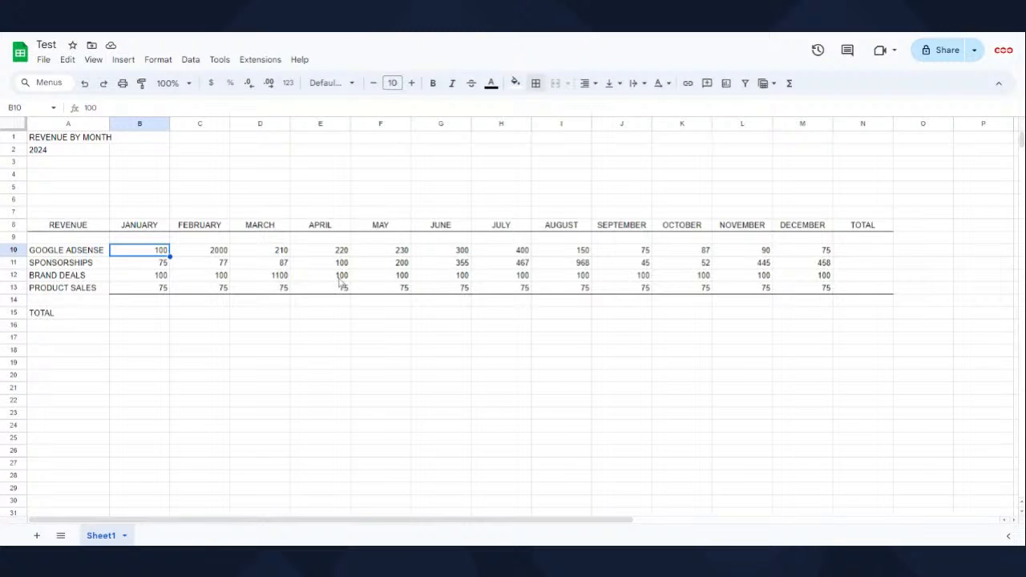
left_click(869, 317, "shift")
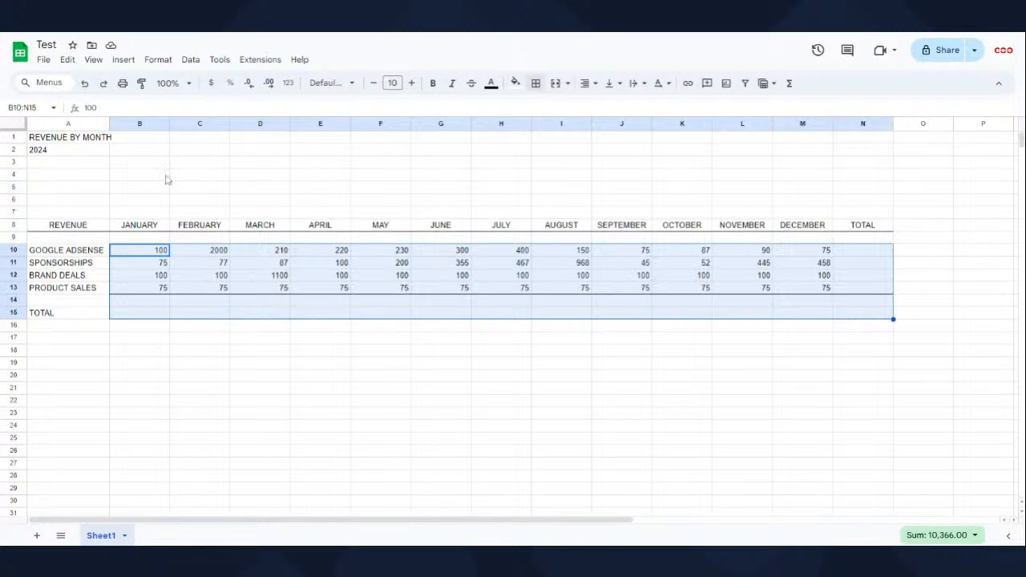
left_click(158, 60)
mouse_move(174, 114)
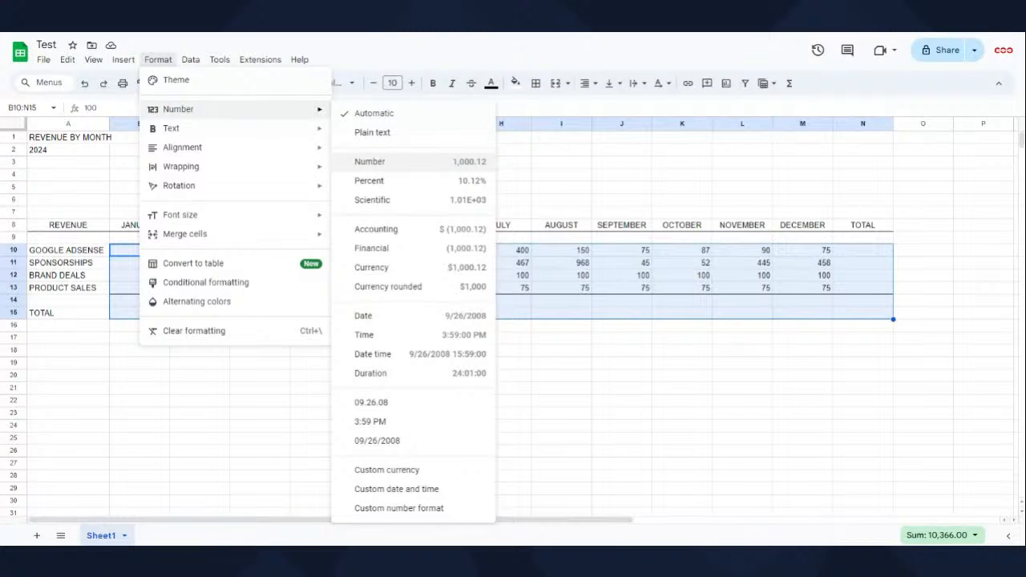
left_click(380, 268)
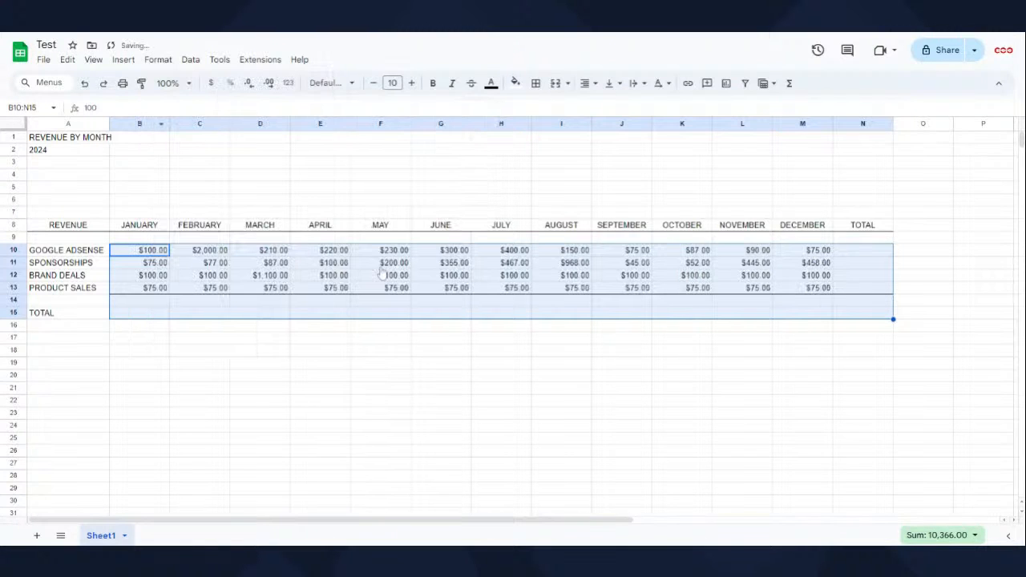
left_click(249, 84)
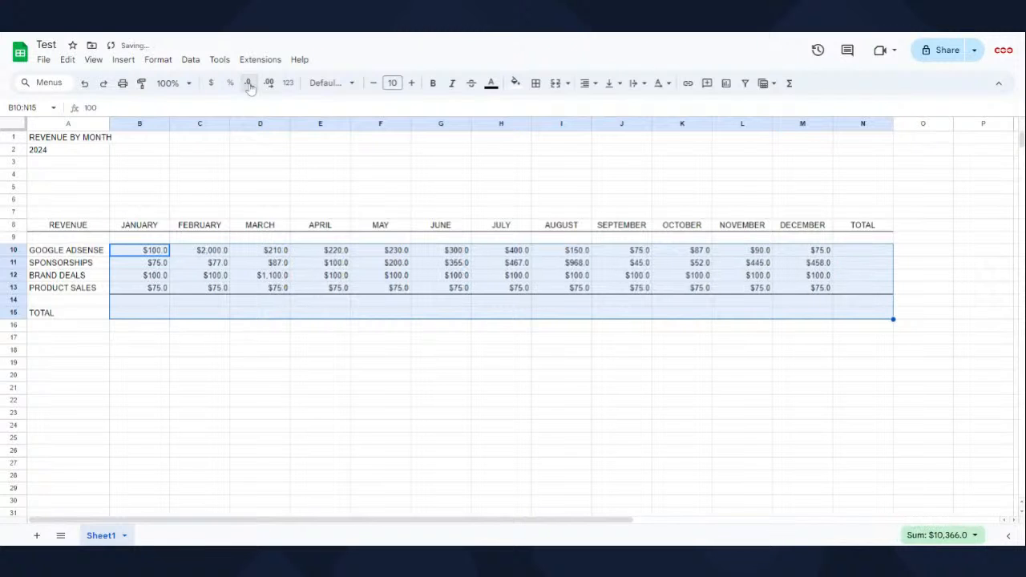
left_click(249, 84)
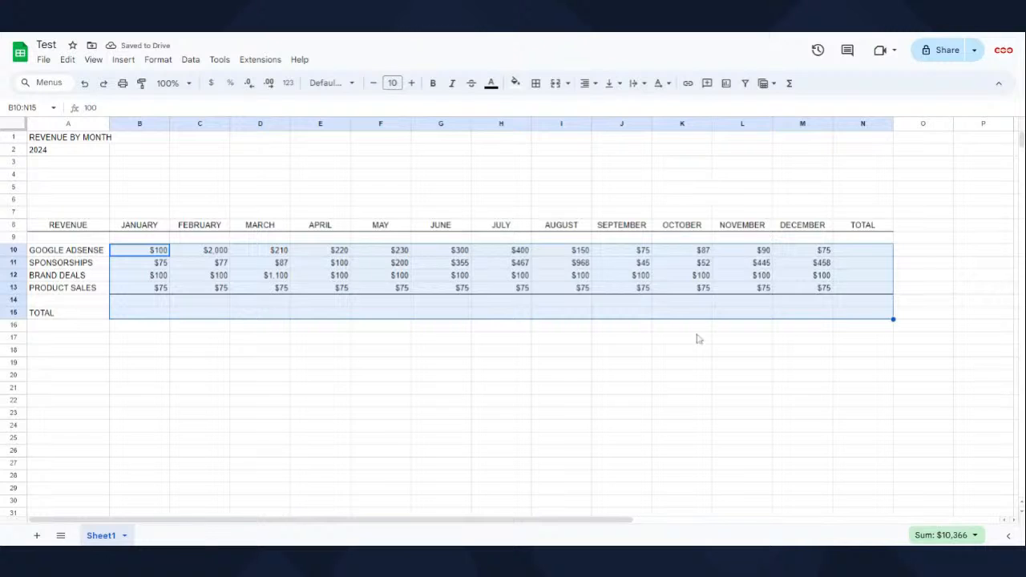
left_click(468, 301)
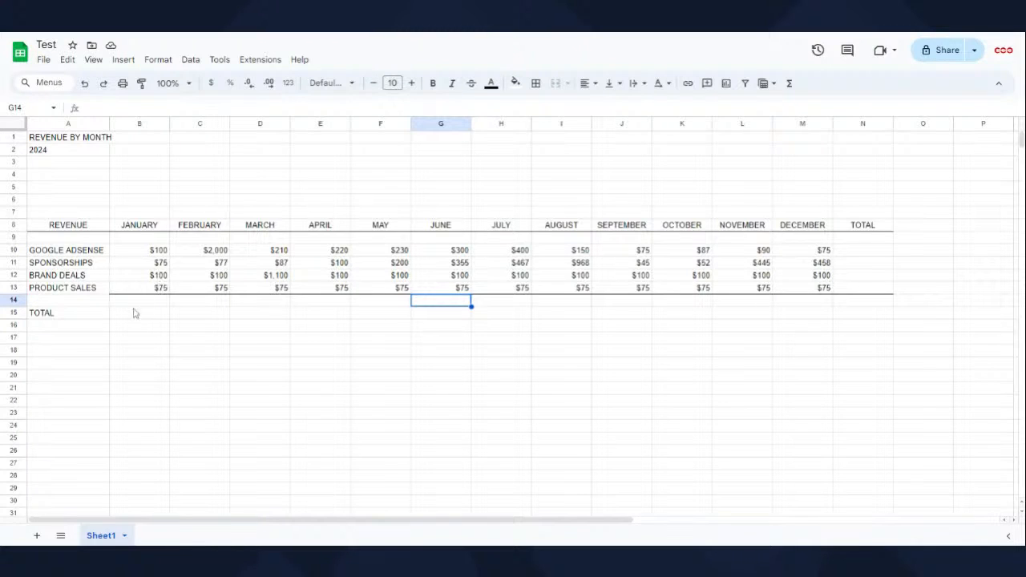
Step: Format the SPONSORSHIPS, BRAND DEALS and PRODUCT SALES amounts in B11 to N13 as Number with no decimal places
left_click(159, 267)
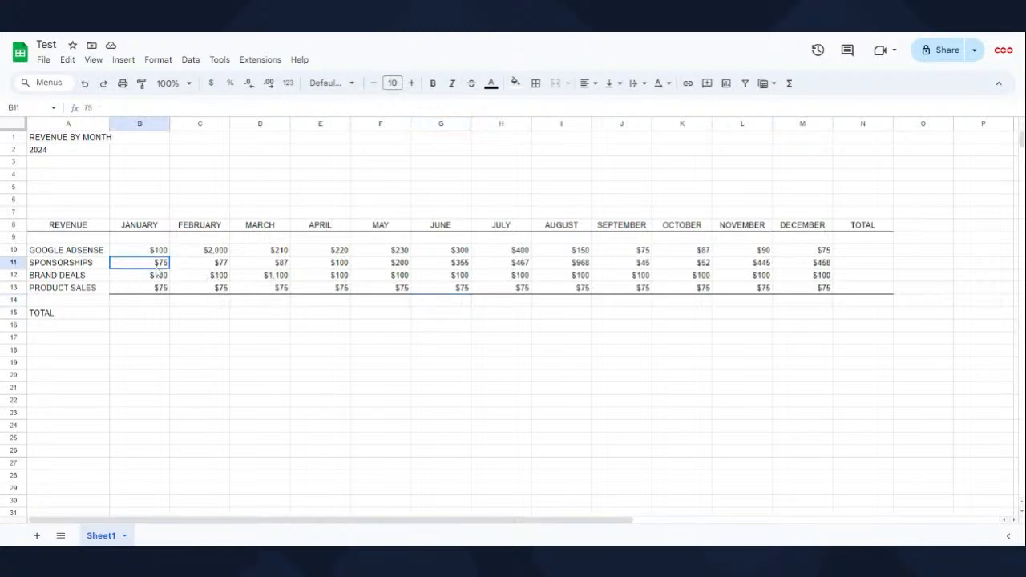
left_click(873, 290, "shift")
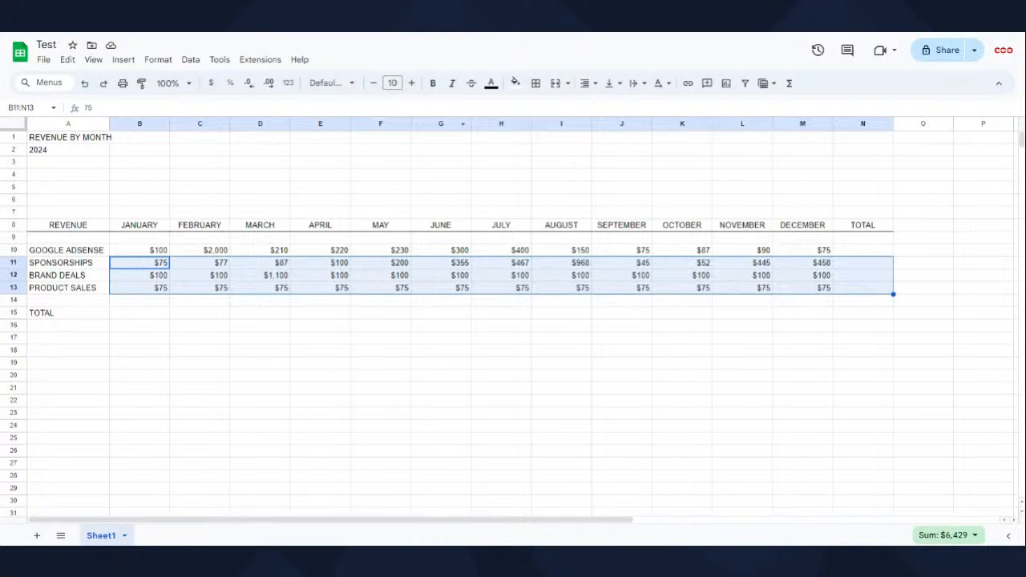
left_click(286, 90)
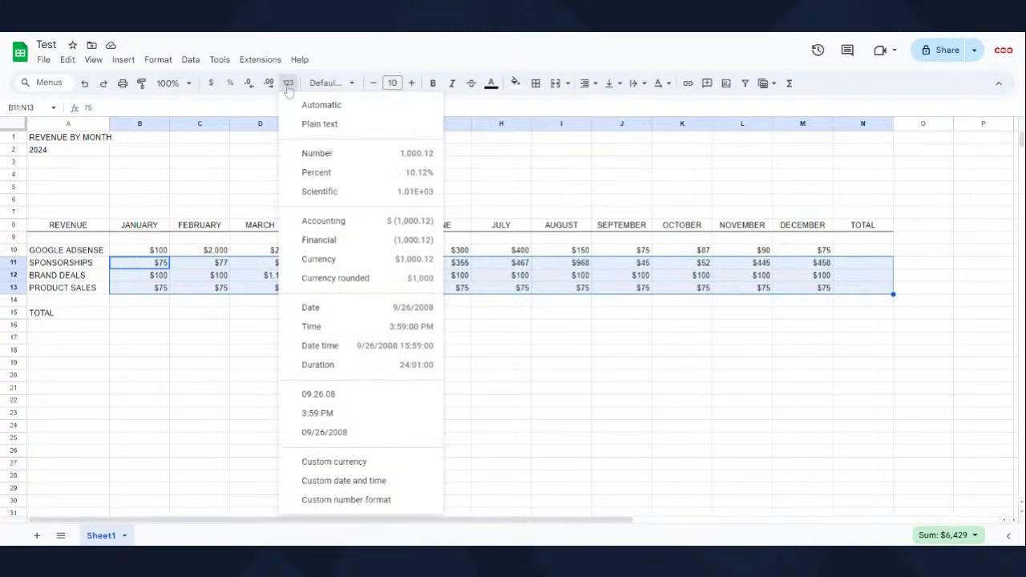
left_click(367, 162)
left_click(248, 82)
left_click(248, 83)
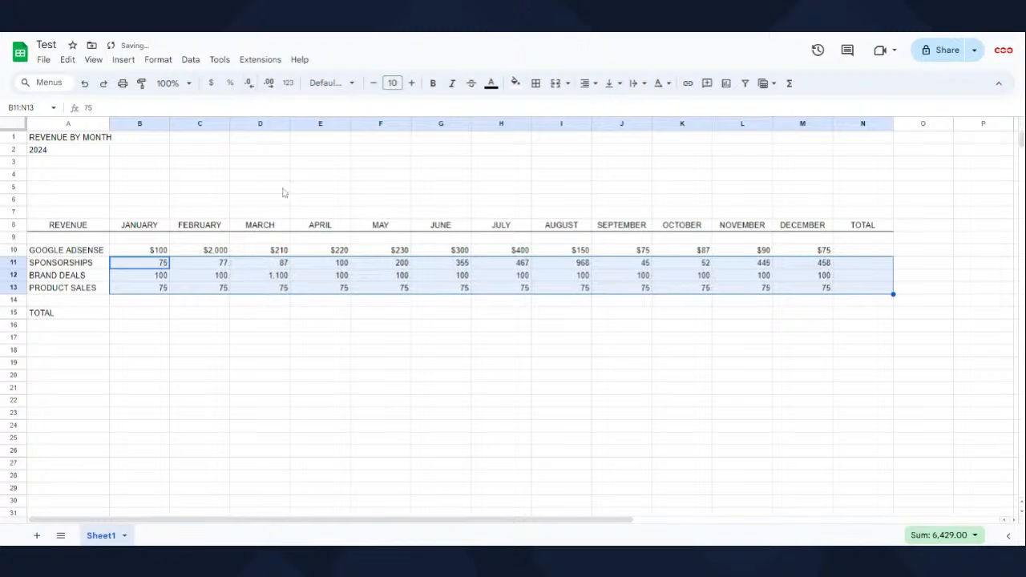
left_click(272, 333)
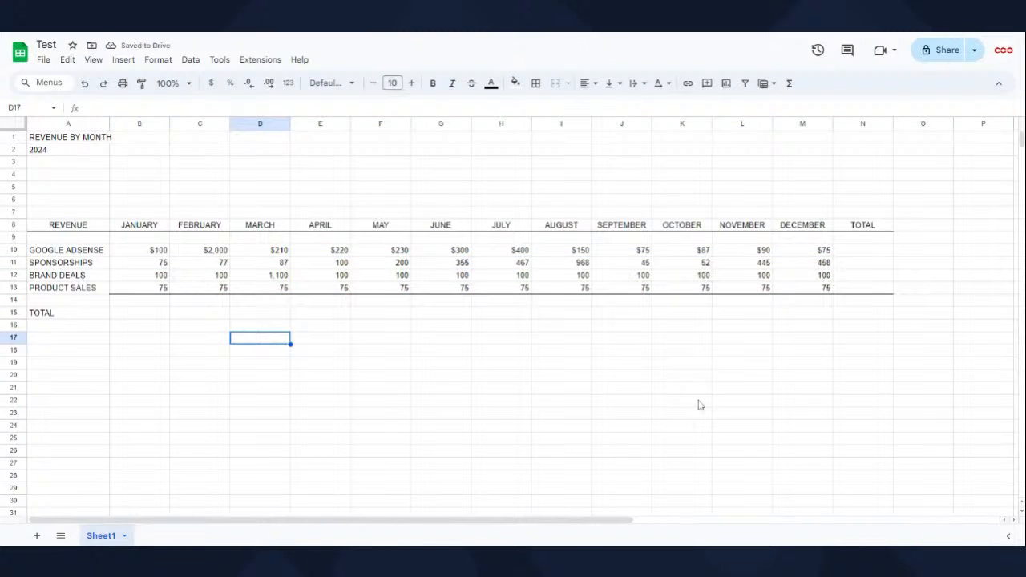
Step: Total the GOOGLE ADSENSE months in cell N10 with the formula =SUM(B10:M10)
left_click(861, 252)
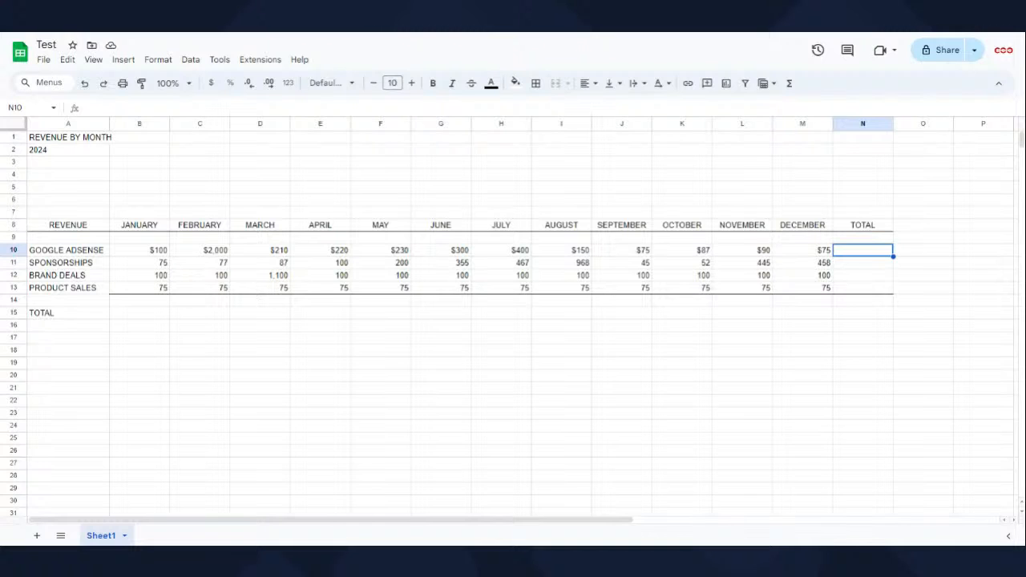
type("=SUM")
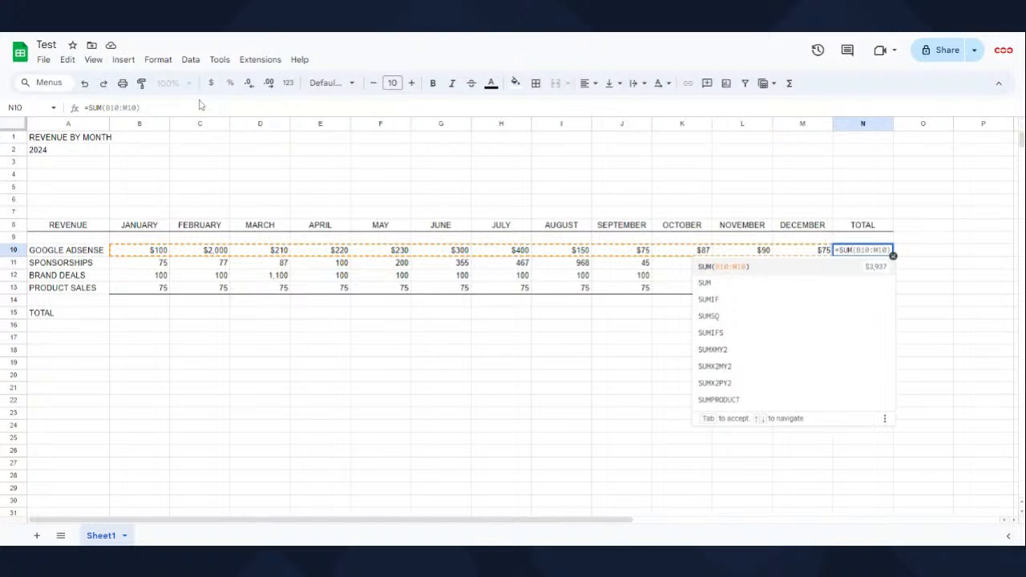
key("Return")
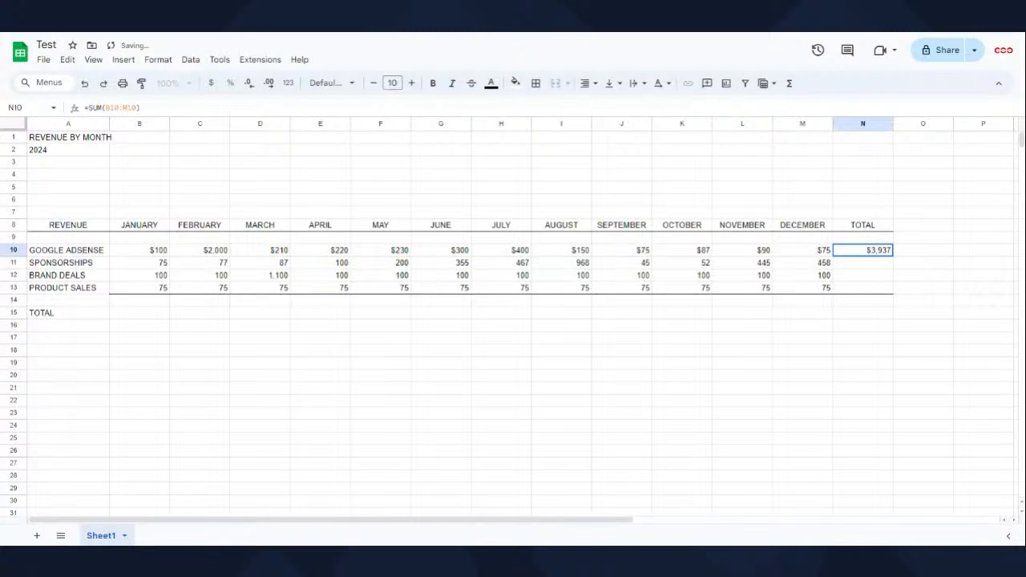
Step: Total the JANUARY revenue in cell B15 with the formula =SUM(B10:B13)
left_click(132, 317)
type("=")
key("Tab")
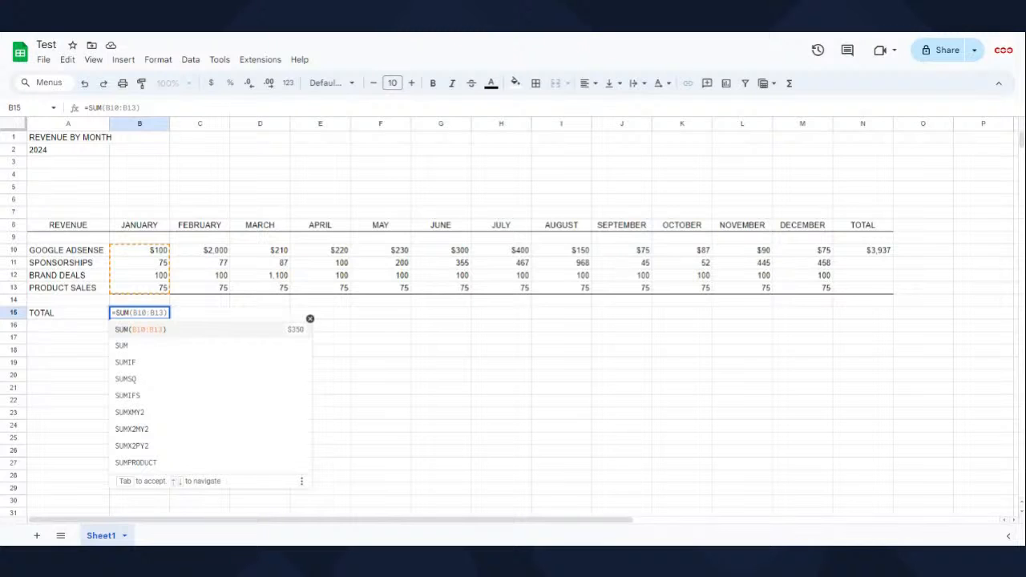
key("Tab")
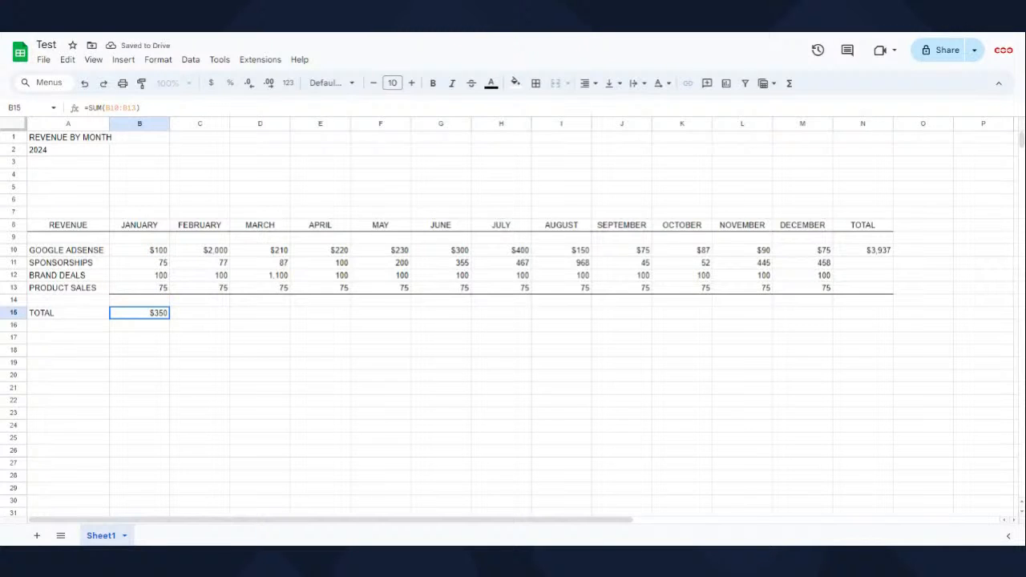
Step: Extend the JANUARY total formula in B15 to =SUM(B10:B14) and fill it across the TOTAL row through DECEMBER in M15
key("F2")
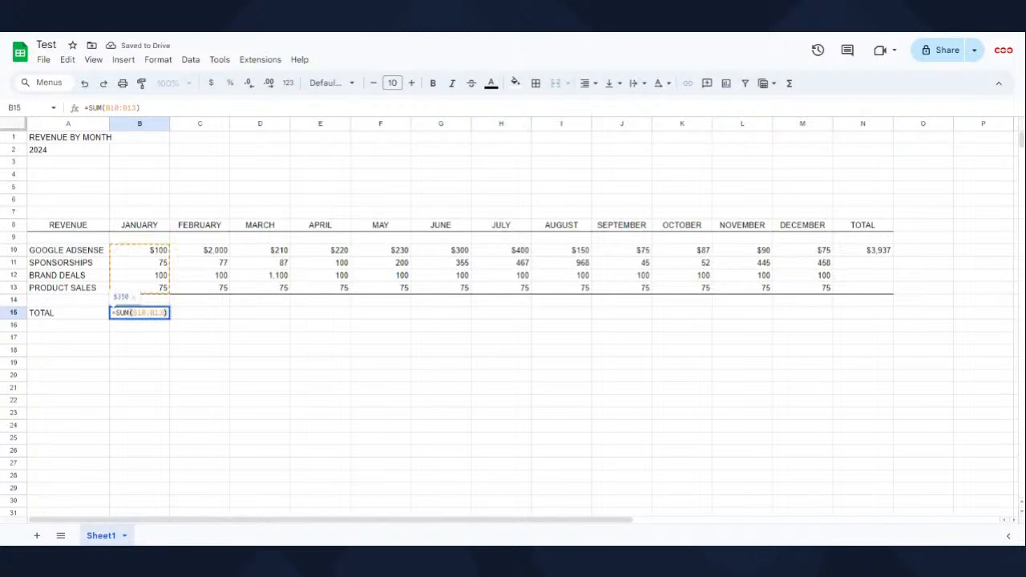
left_click(164, 313)
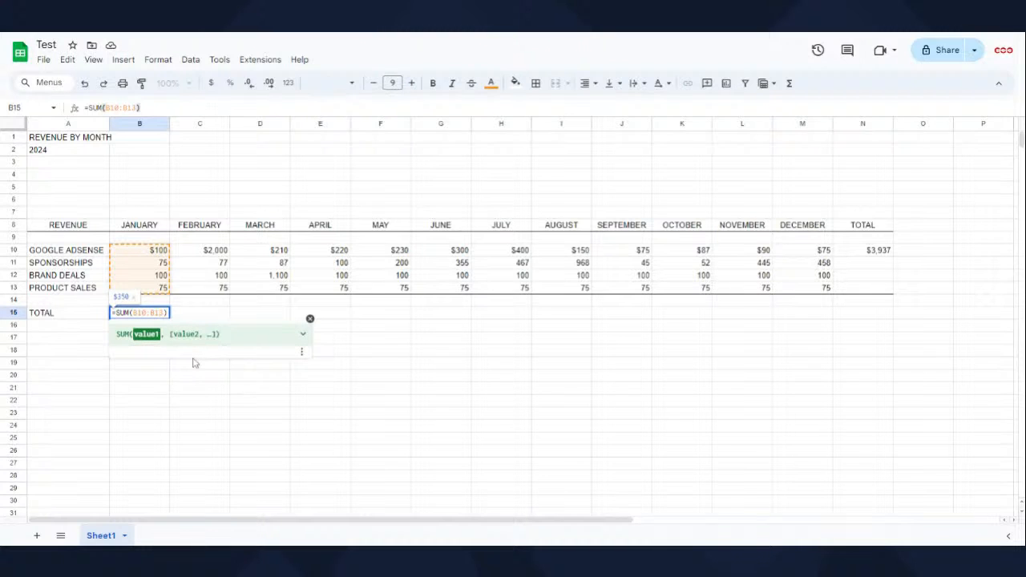
key("BackSpace")
type("4")
key("Return")
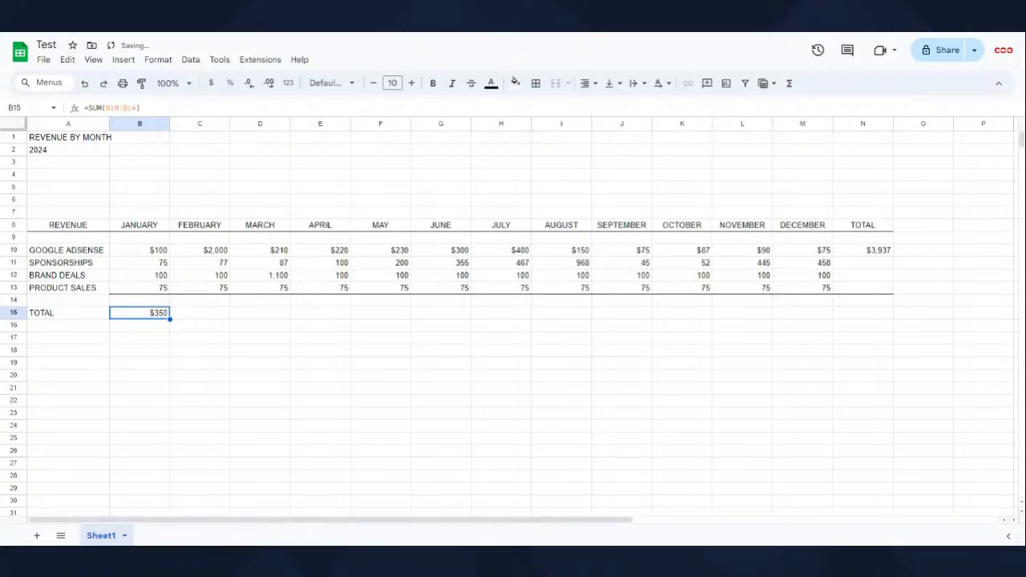
left_click_drag(170, 324, 809, 313)
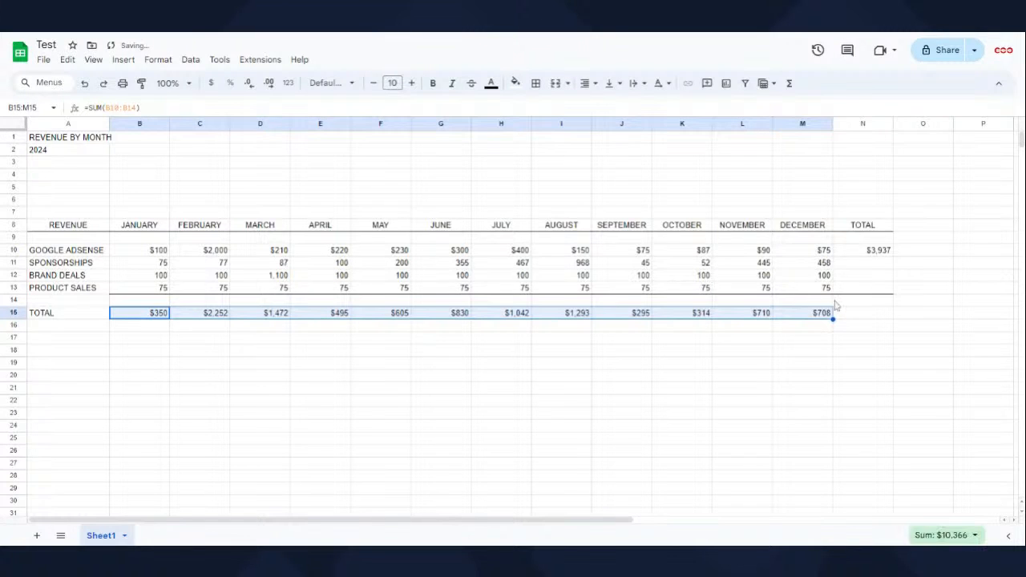
Step: Try to fill the GOOGLE ADSENSE total formula from N10 down to N15, and undo the fill
left_click(886, 253)
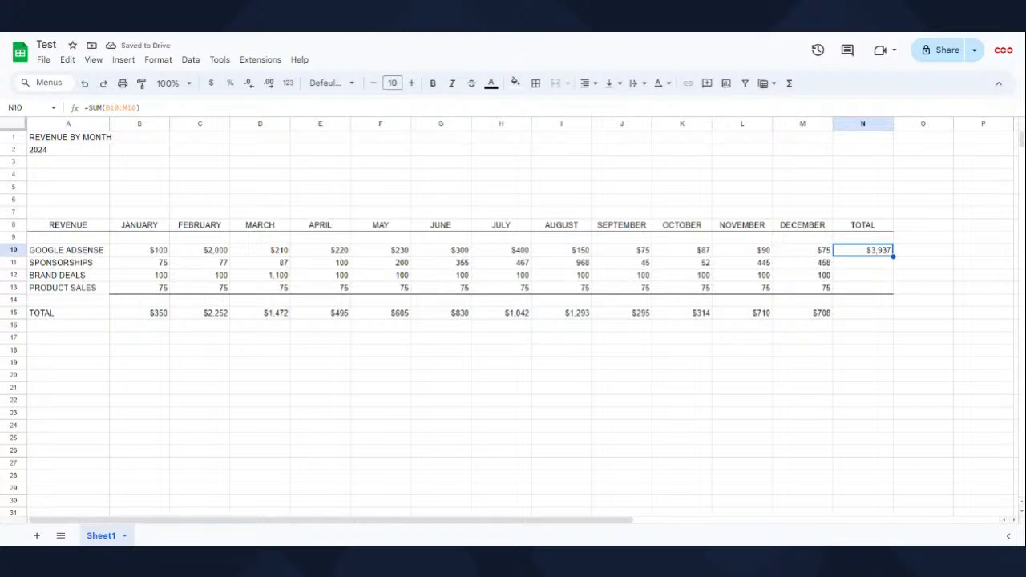
left_click_drag(893, 256, 893, 319)
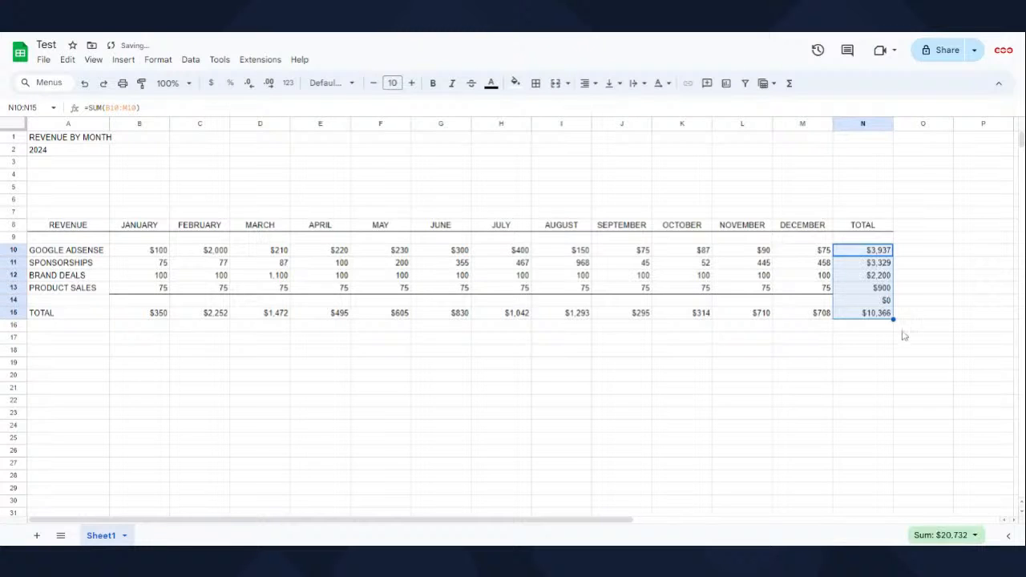
left_click(849, 326)
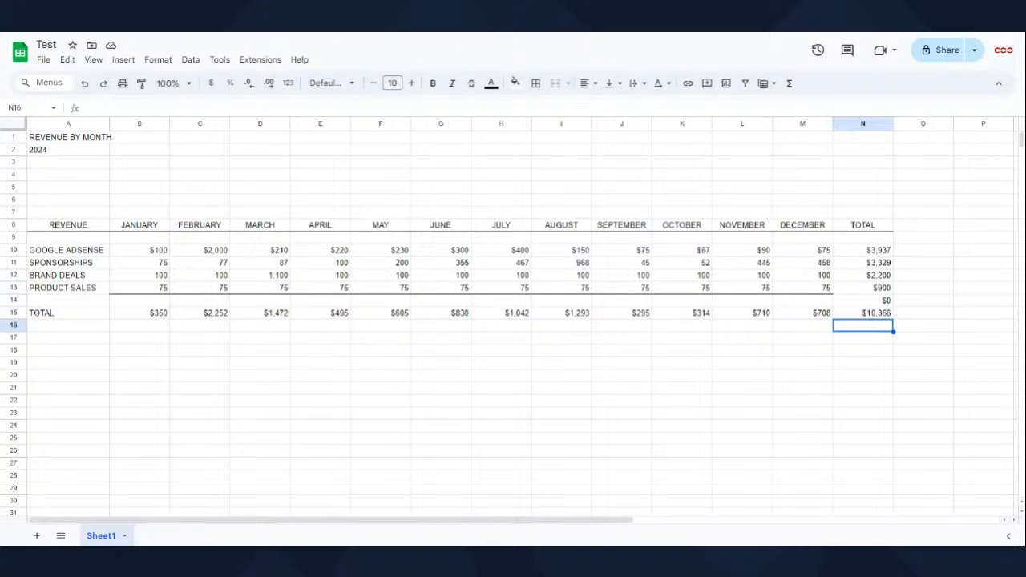
left_click(85, 83)
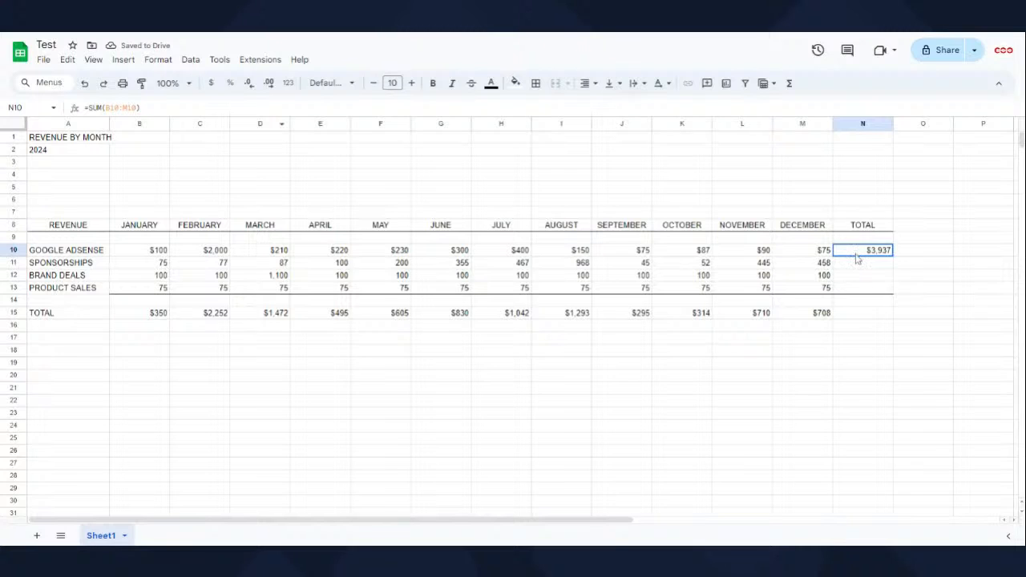
Step: Copy the total formula in N10 and paste the formula only into N10 to N13 and N15
right_click(856, 254)
left_click(885, 129)
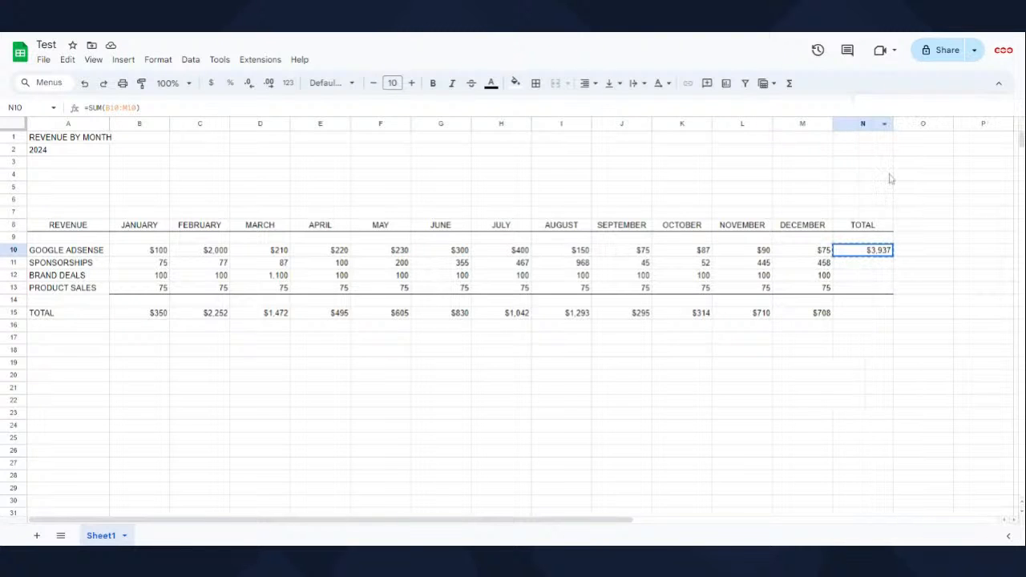
left_click(871, 291, "shift")
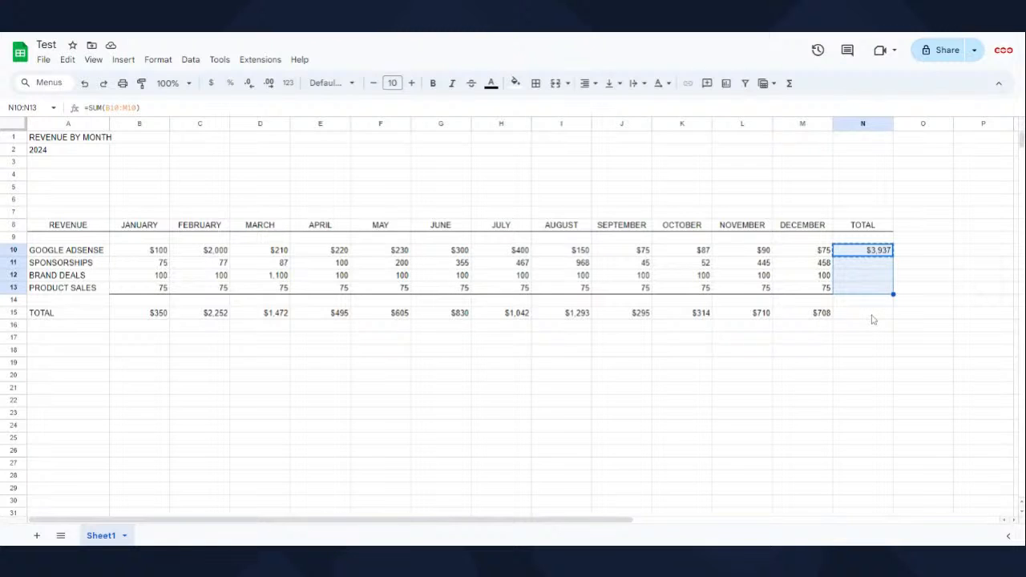
left_click(872, 318)
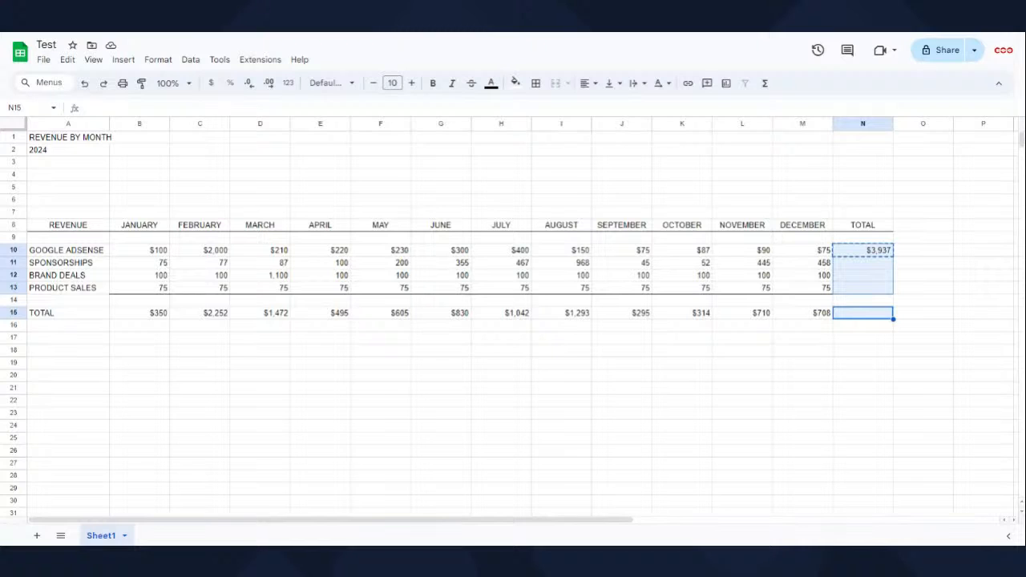
right_click(865, 279)
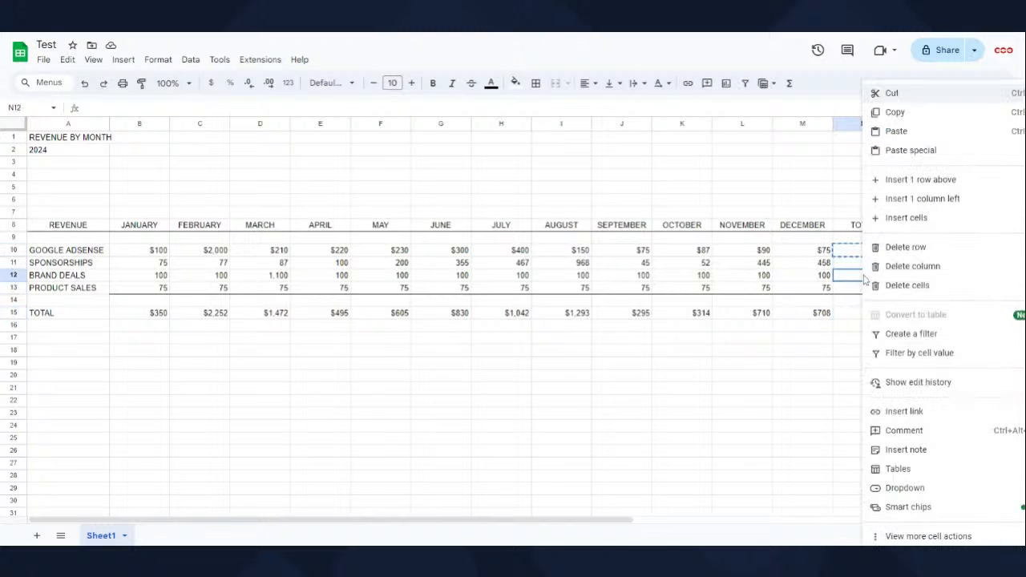
left_click(849, 253)
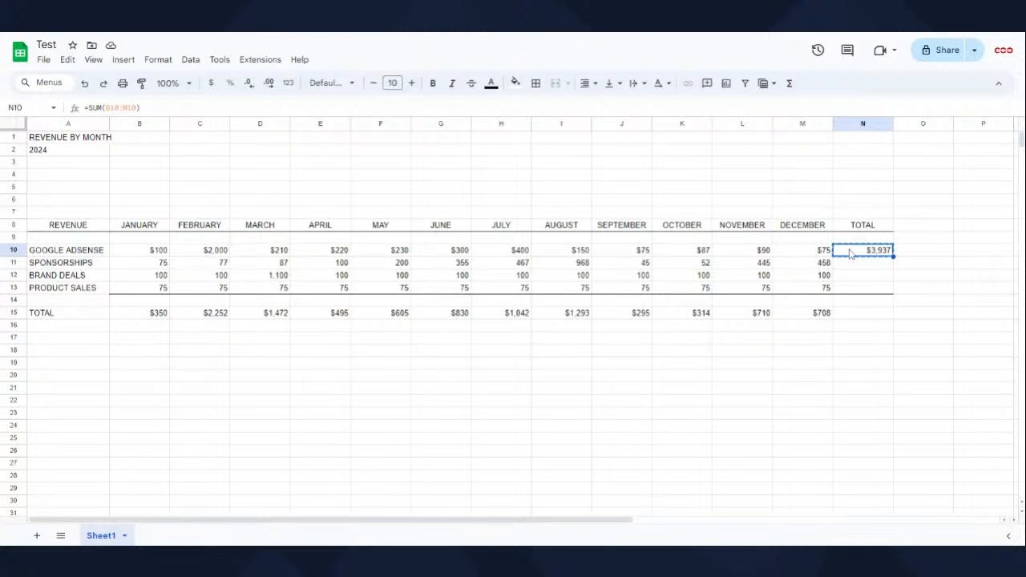
left_click(862, 290, "shift")
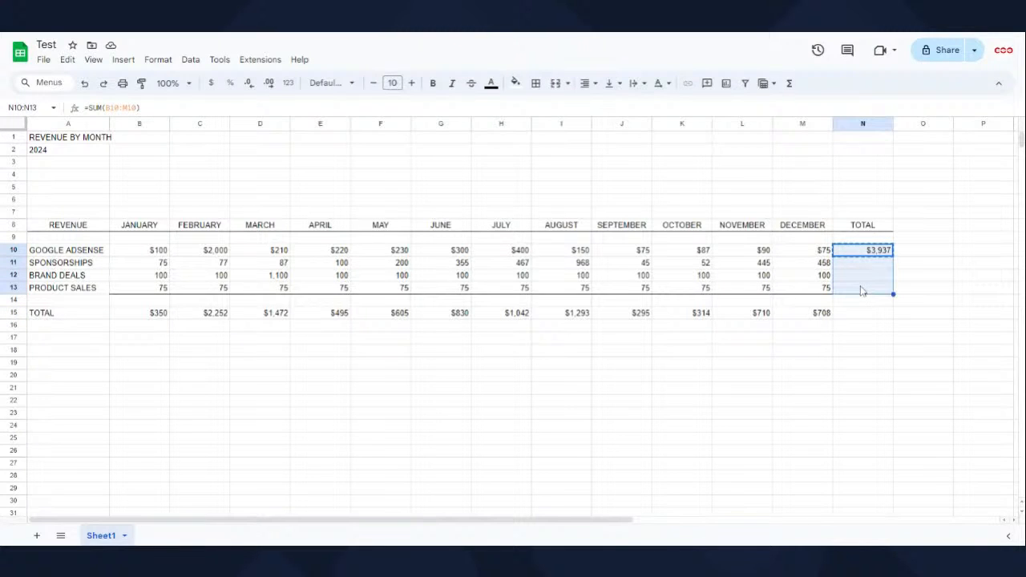
left_click(863, 314)
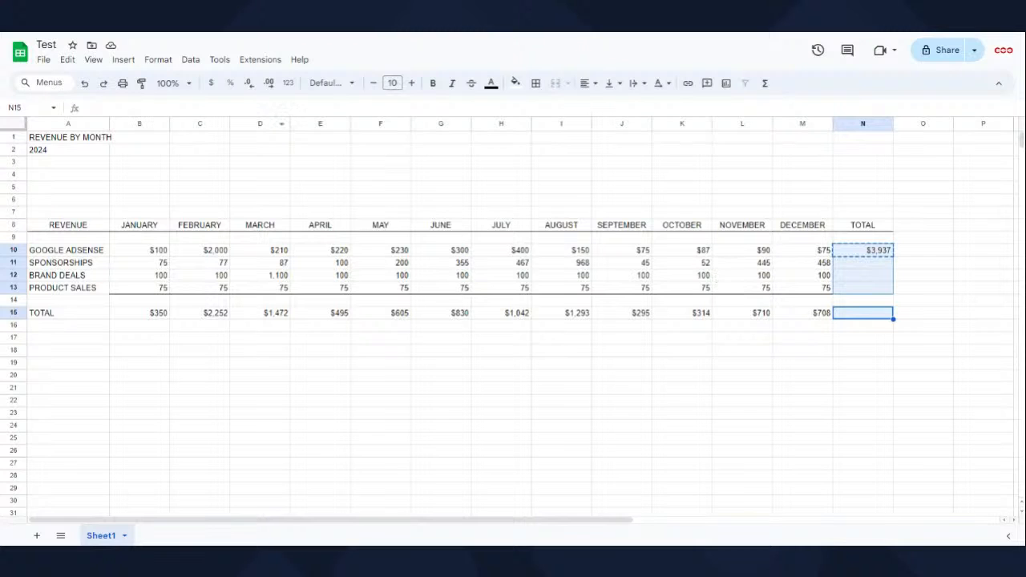
left_click(68, 59)
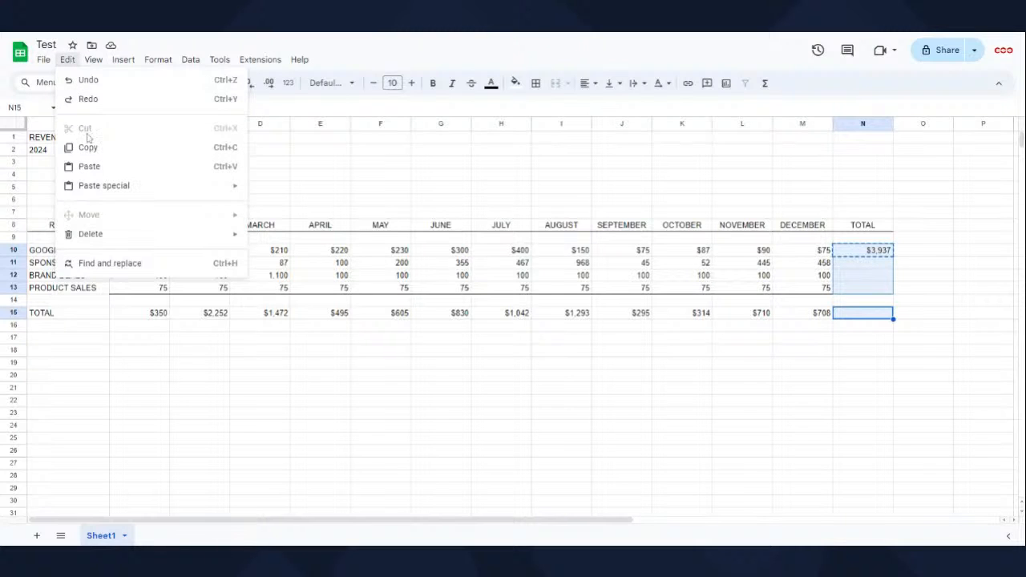
mouse_move(102, 192)
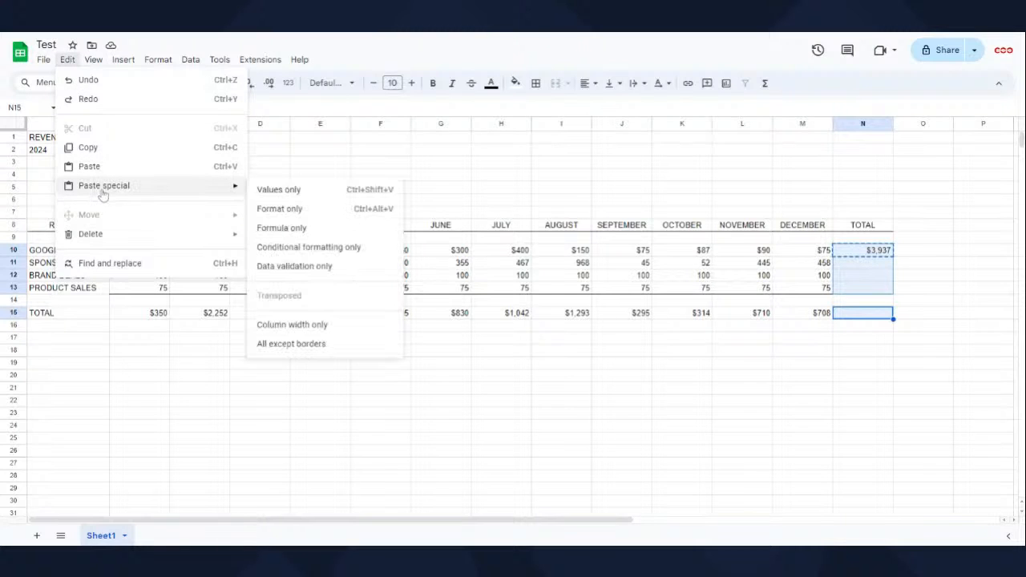
left_click(290, 229)
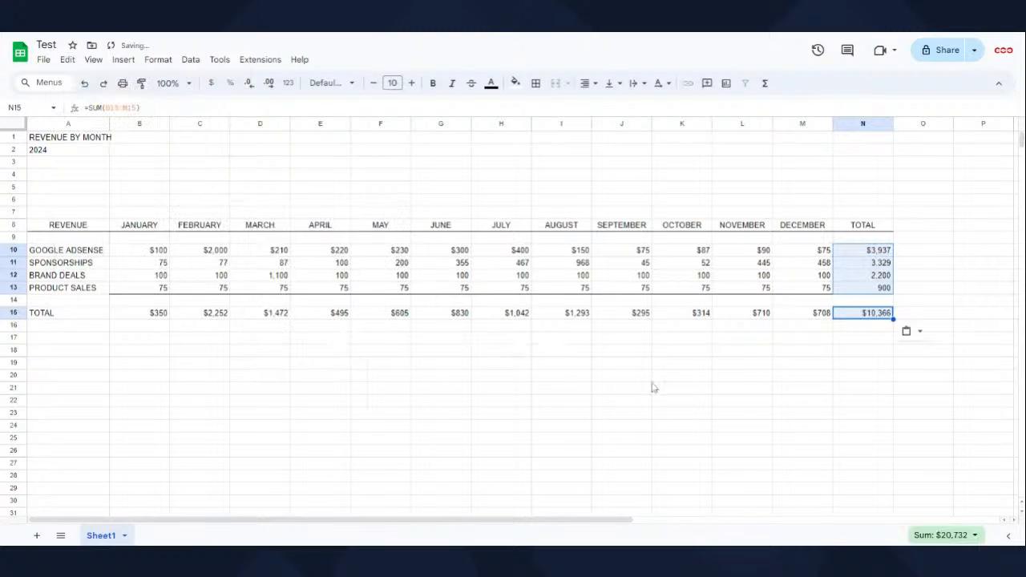
left_click(922, 351)
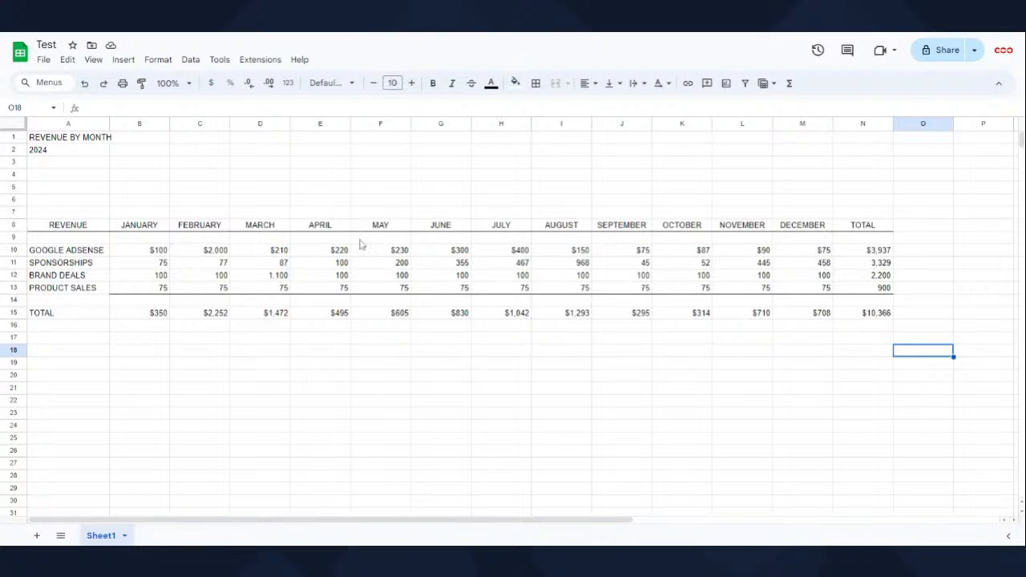
left_click(147, 251)
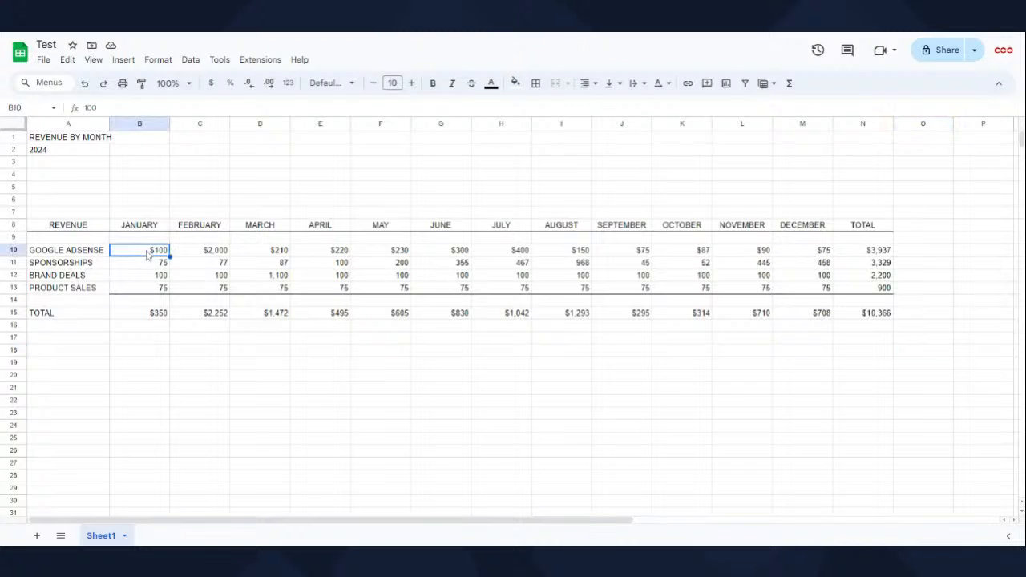
left_click(146, 314)
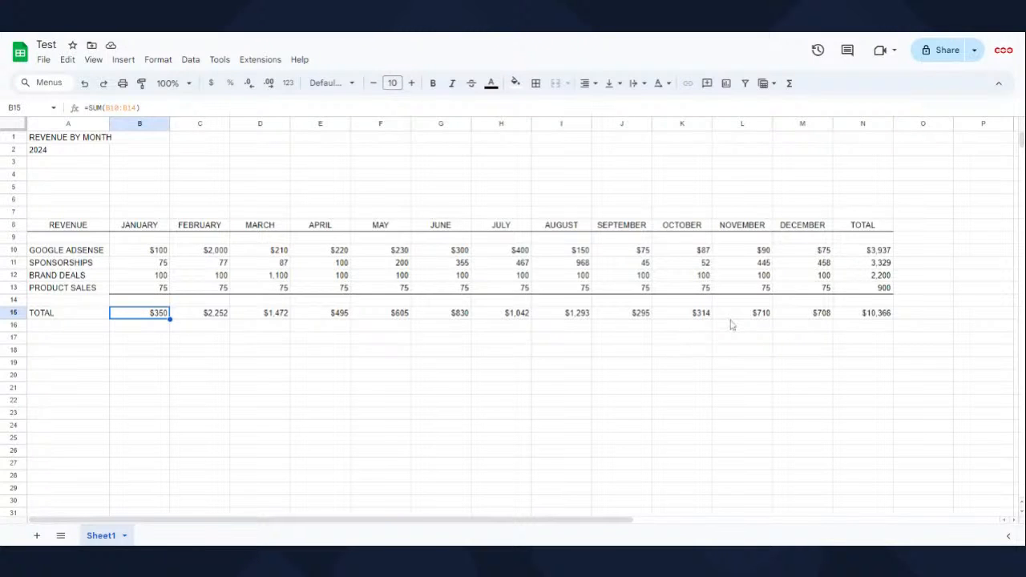
Step: Average the GOOGLE ADSENSE months in O10 with =AVERAGE(B10:M10) and accept the suggested autofill for O11 to O13
left_click(935, 254)
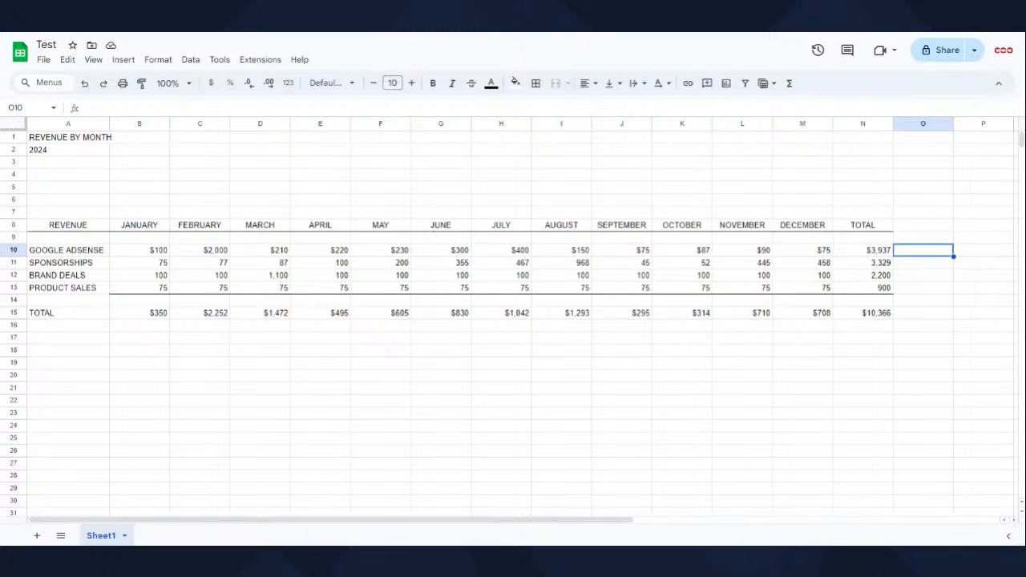
type("=AVER")
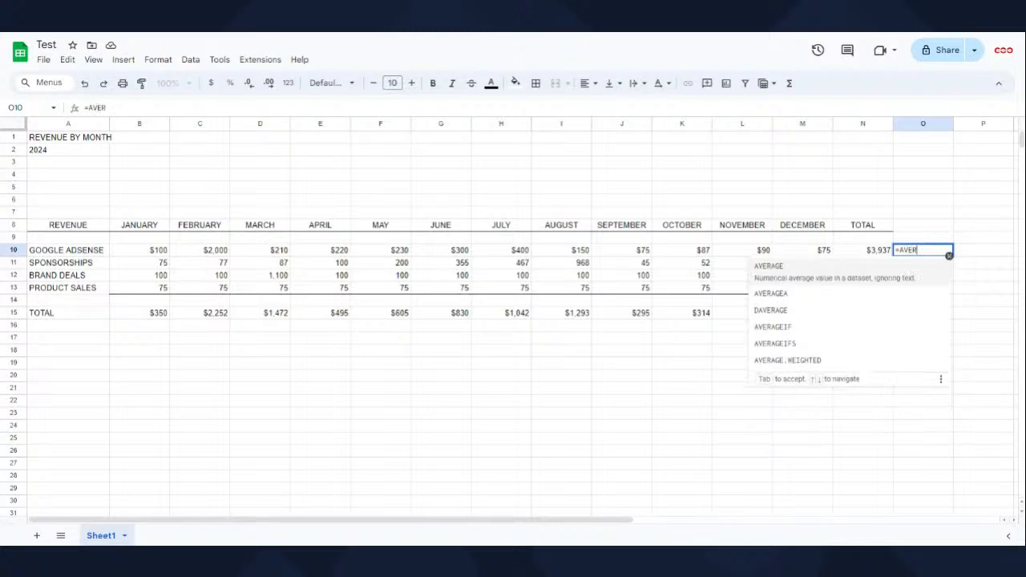
type("AGE(")
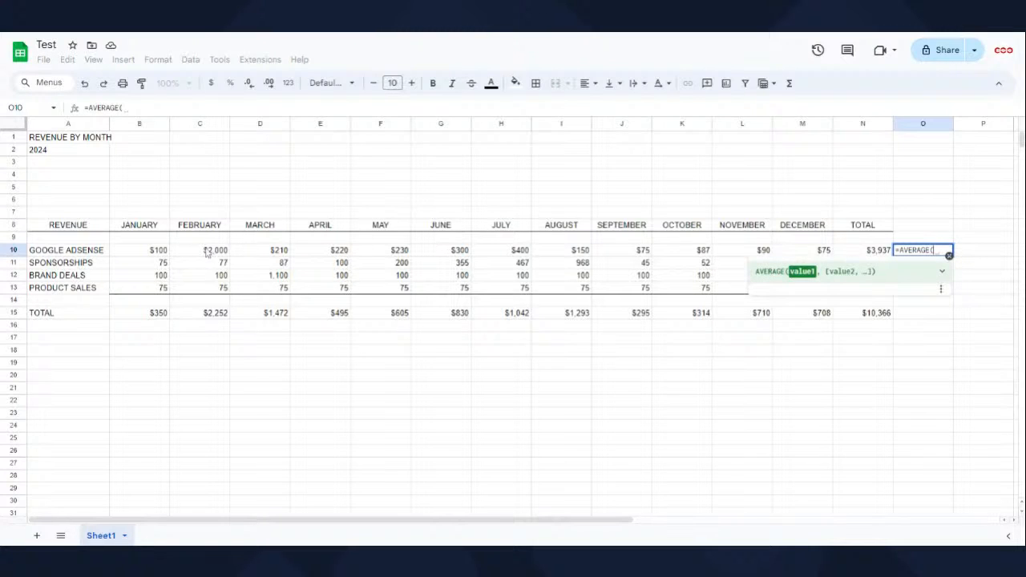
left_click(158, 251)
left_click_drag(158, 251, 804, 257)
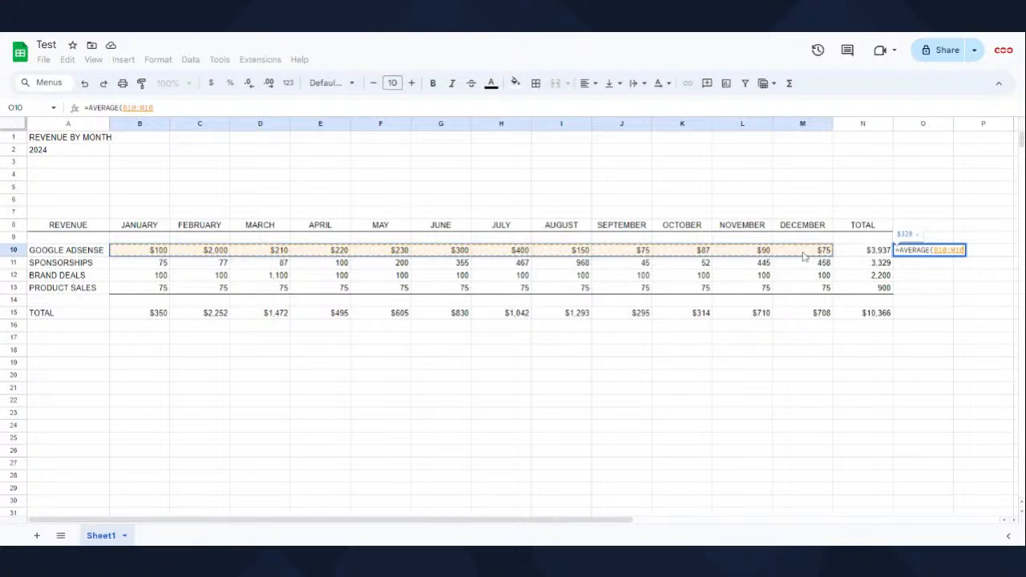
type(")")
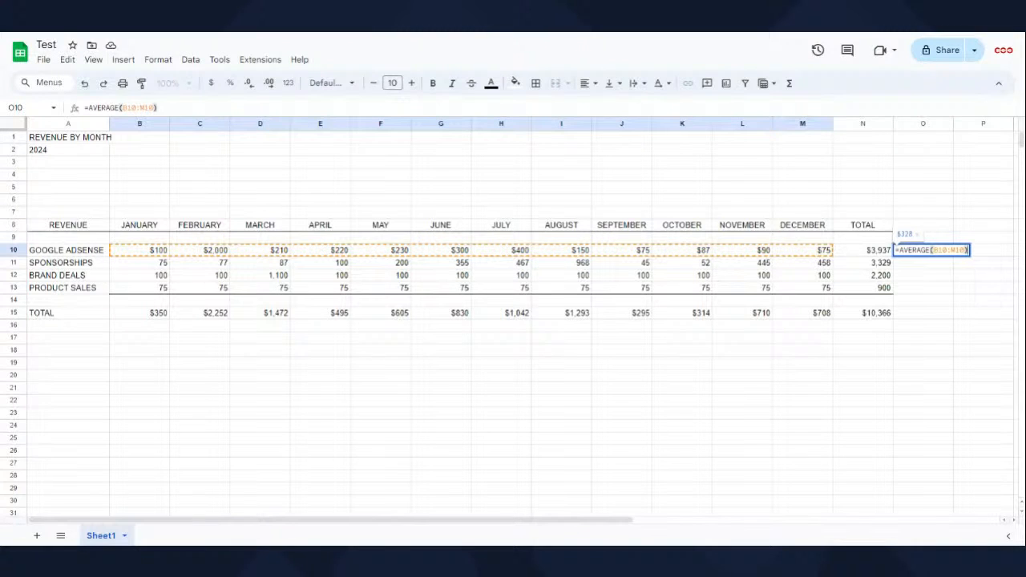
key("Return")
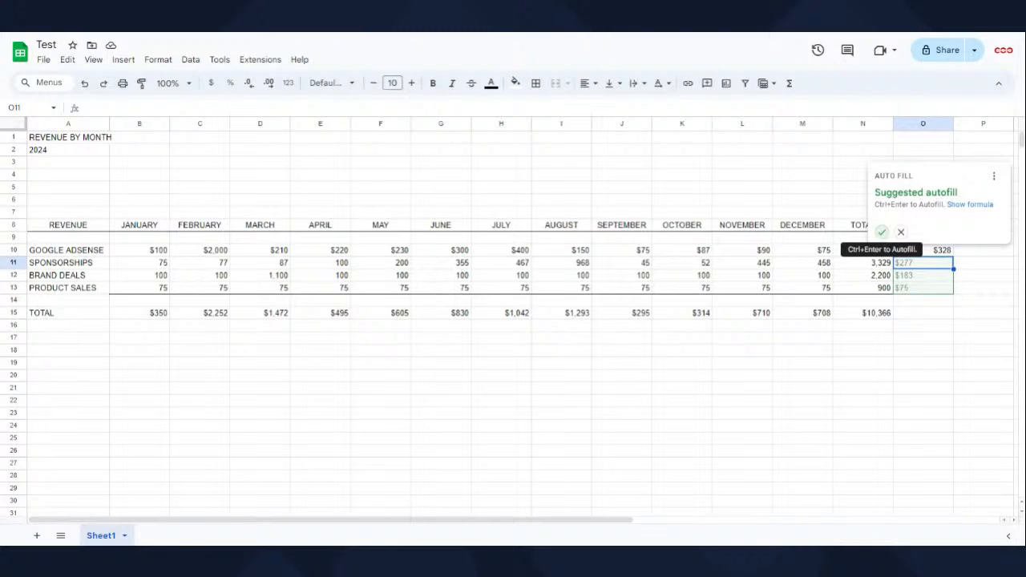
left_click(882, 232)
left_click(934, 328)
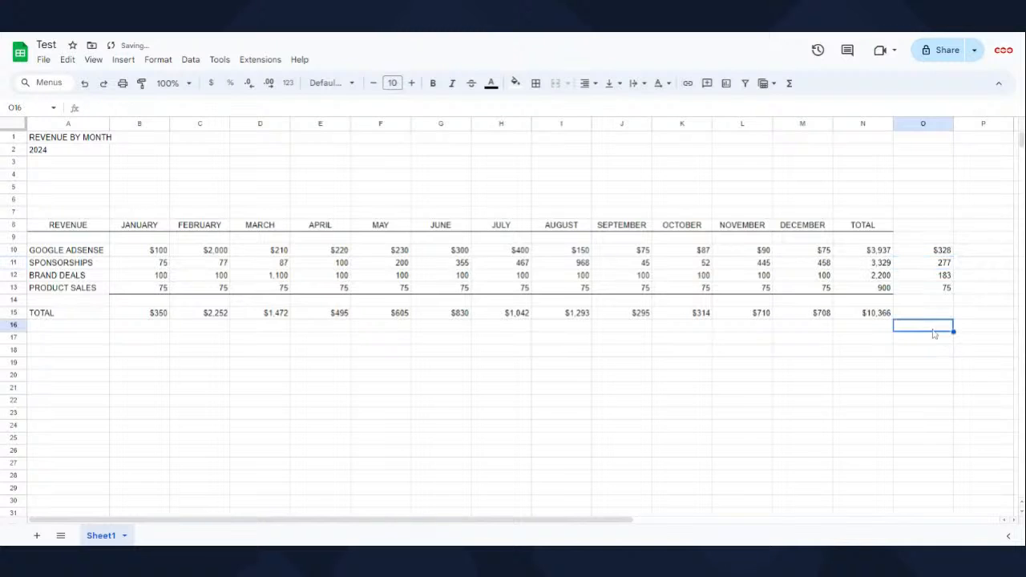
Step: Add the column heading AVERAGE in cell O8 beside the TOTAL heading
left_click(923, 228)
type("AVERAGE")
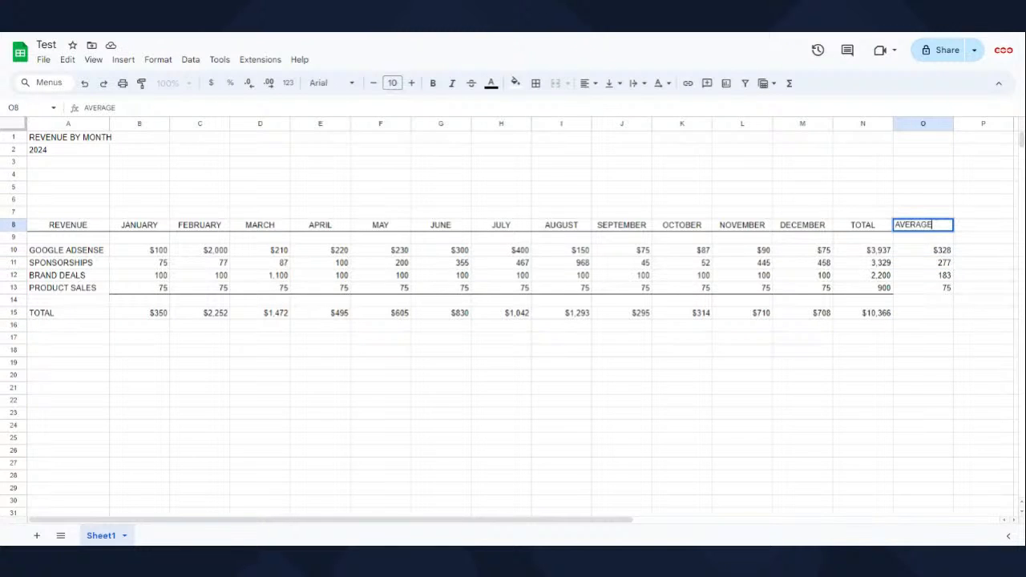
key("Return")
key("Up")
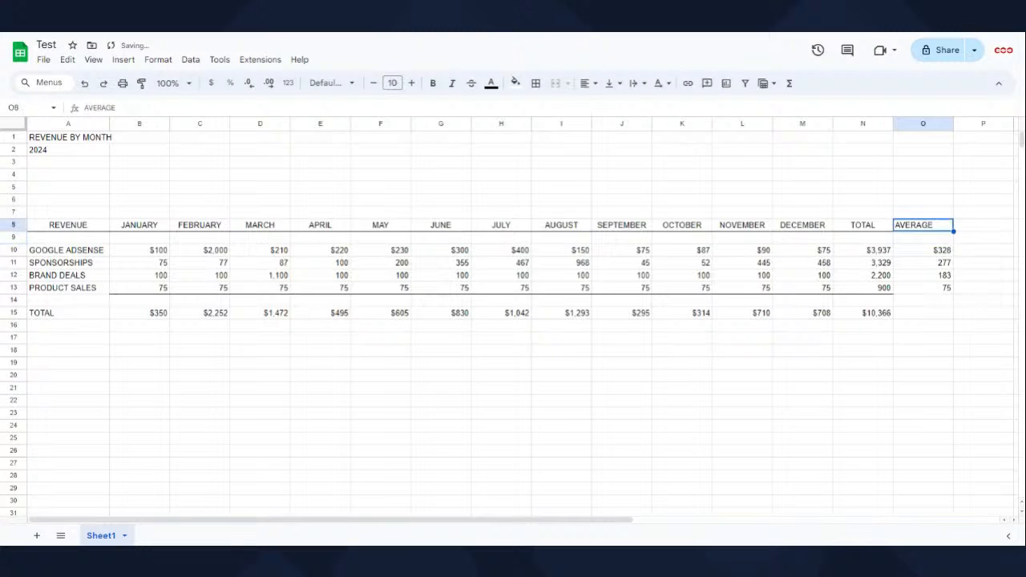
Step: Center the AVERAGE heading in O8 and add a bottom border to the cell
left_click(588, 84)
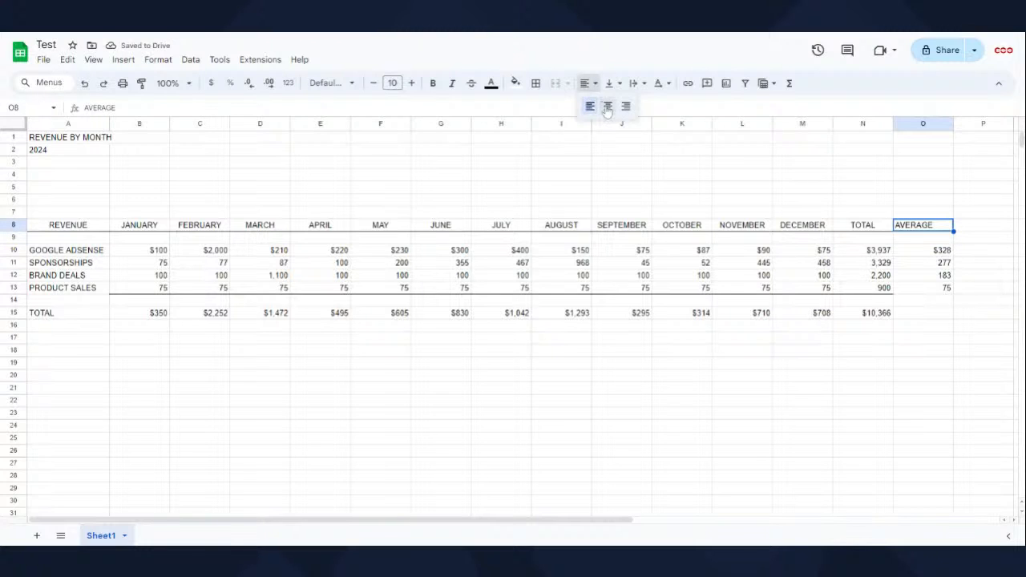
left_click(604, 106)
left_click(906, 251)
left_click(911, 227)
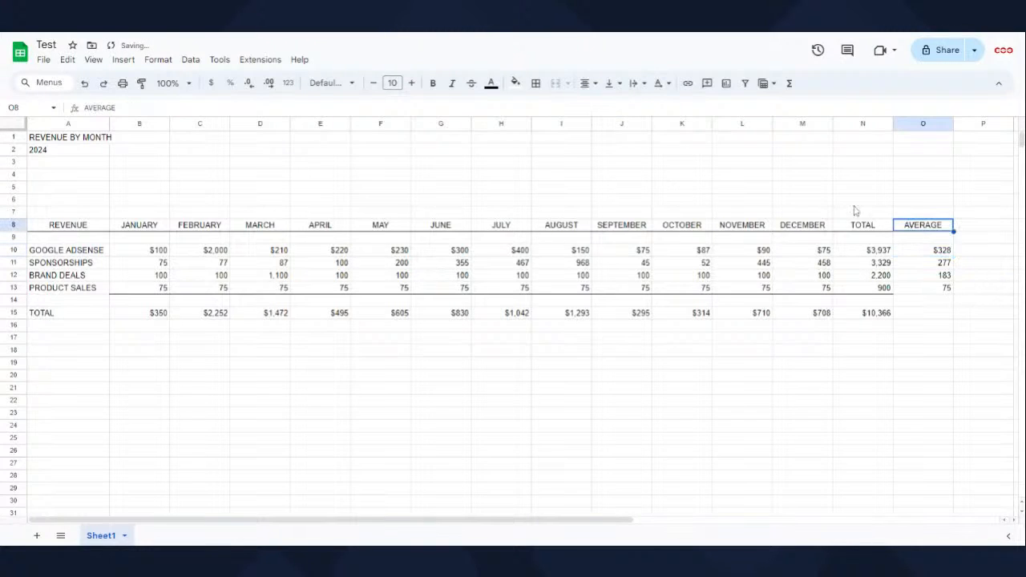
left_click(534, 83)
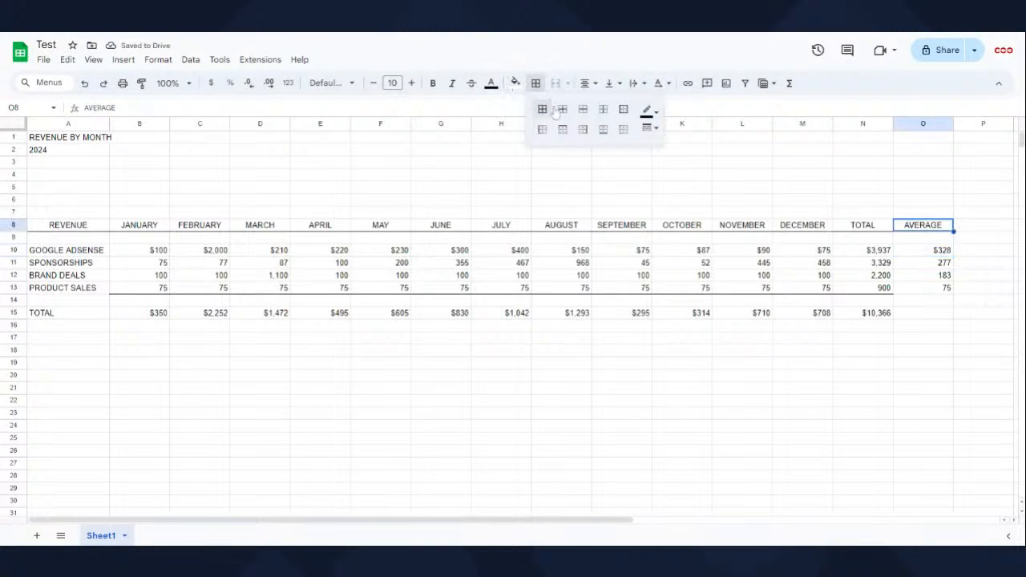
left_click(601, 130)
left_click(648, 329)
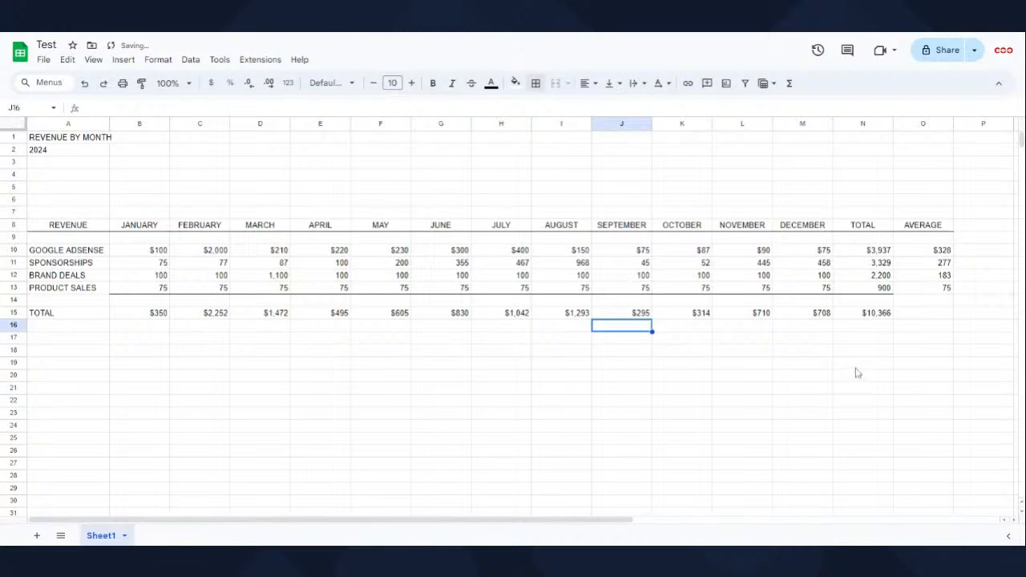
Step: Average the TOTAL row in O15 with =AVERAGE(B15:N15)
left_click(937, 293)
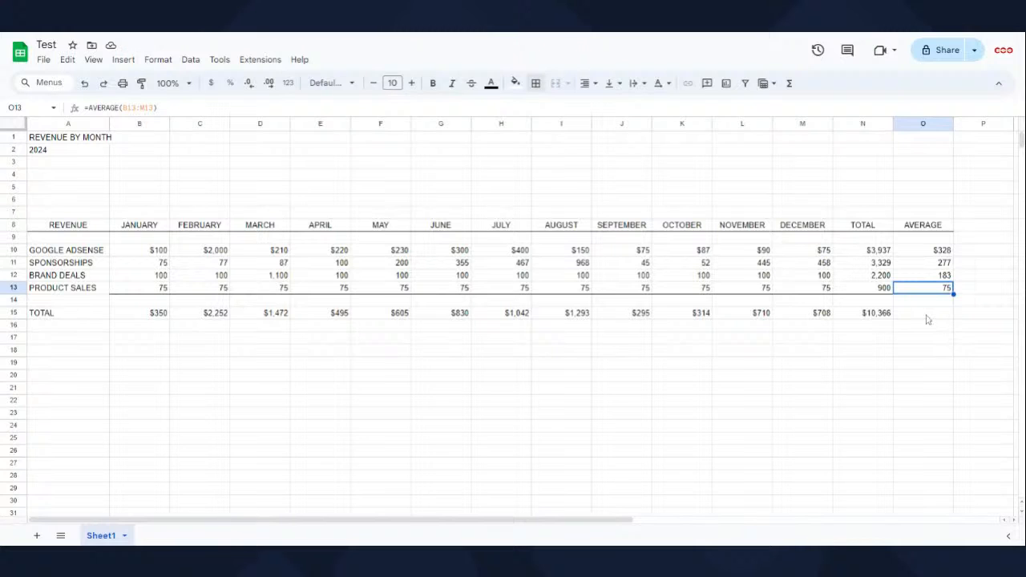
left_click(927, 316)
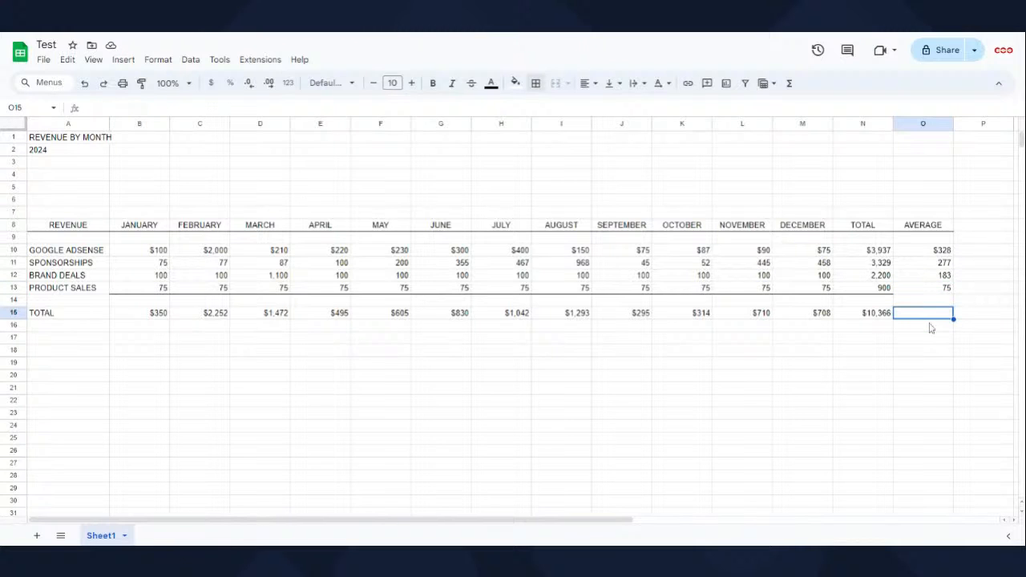
type("=A")
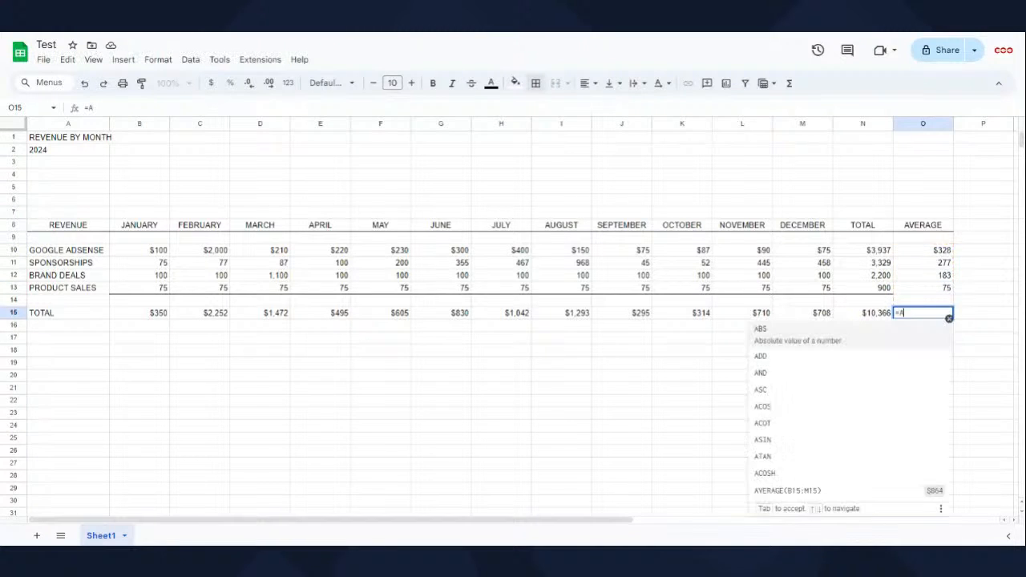
type("VERAGE(")
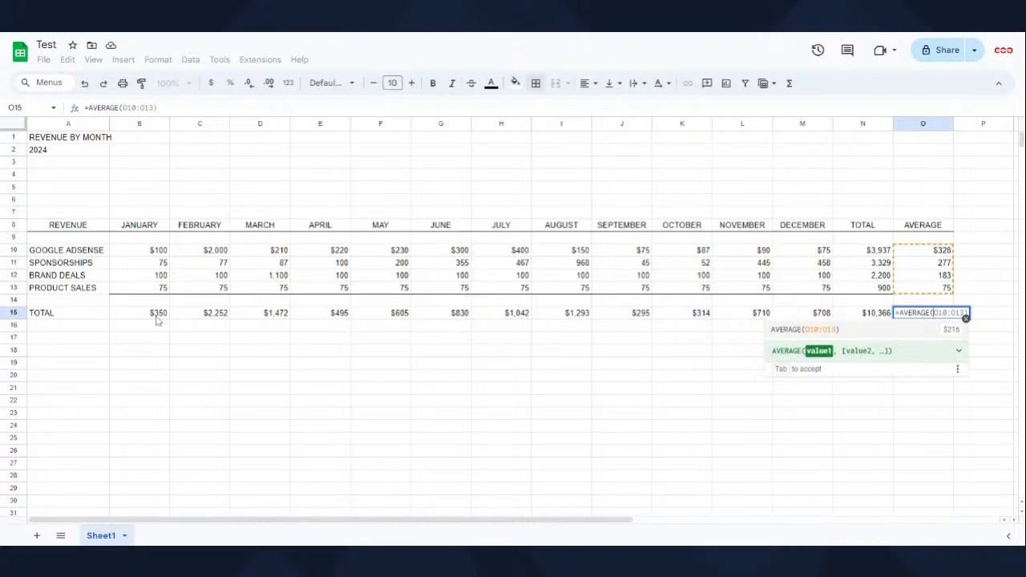
left_click_drag(159, 315, 862, 318)
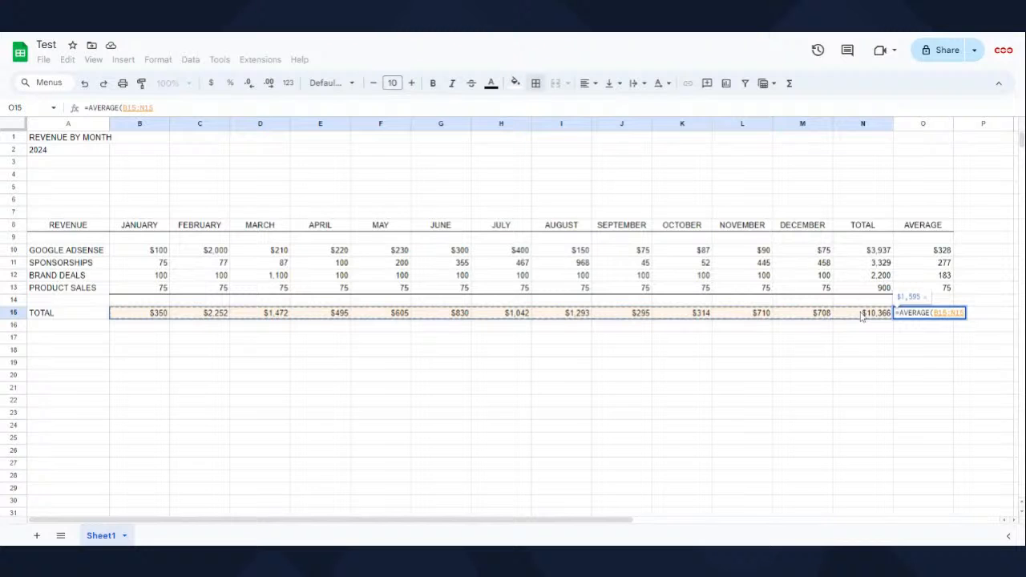
type(")")
key("Return")
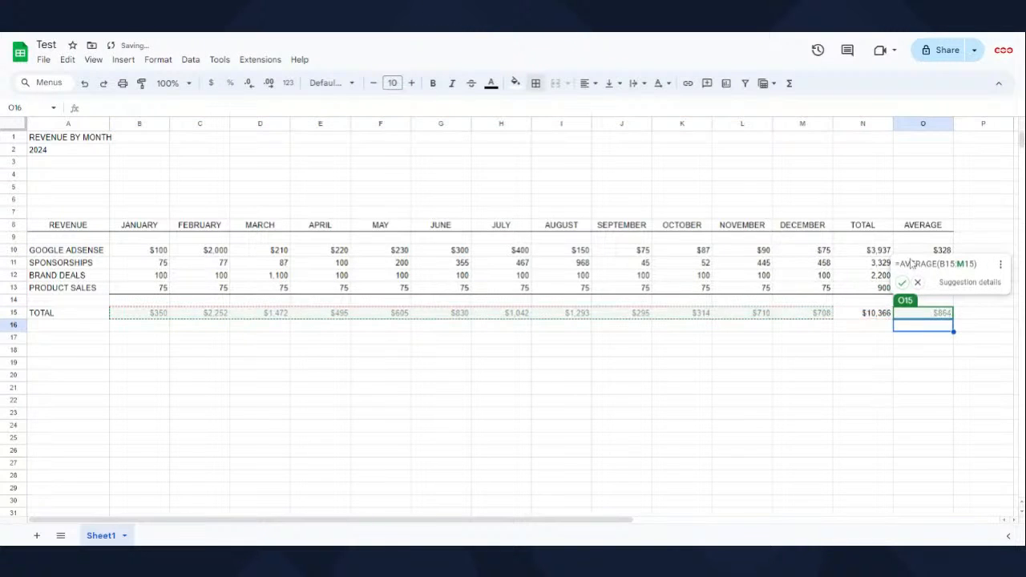
Step: Correct the average formula in O15 to =AVERAGE(B15:M15) so it covers only the monthly totals
left_click(920, 392)
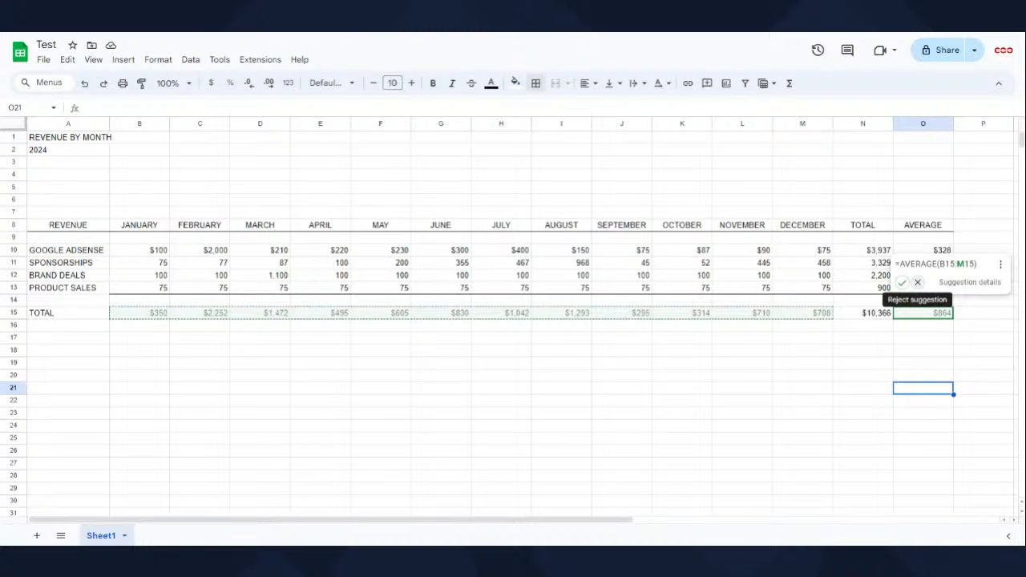
left_click(901, 283)
left_click(933, 314)
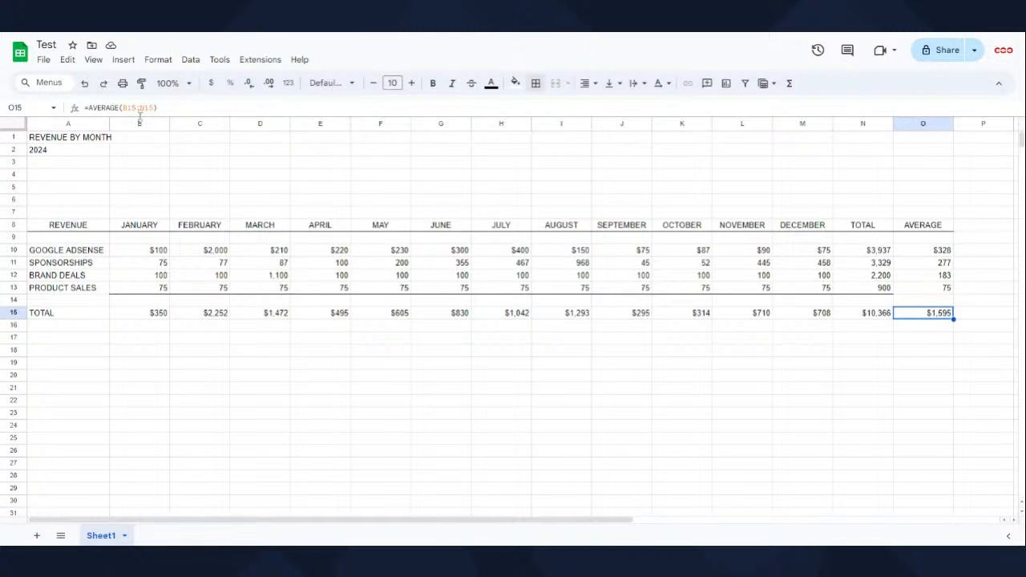
left_click(143, 107)
key("BackSpace")
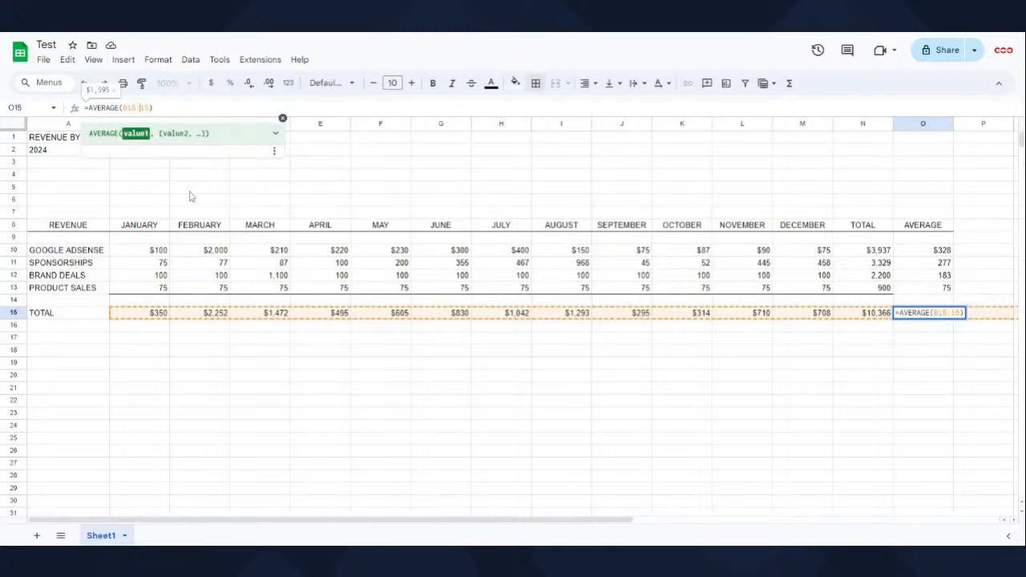
type("M")
key("Return")
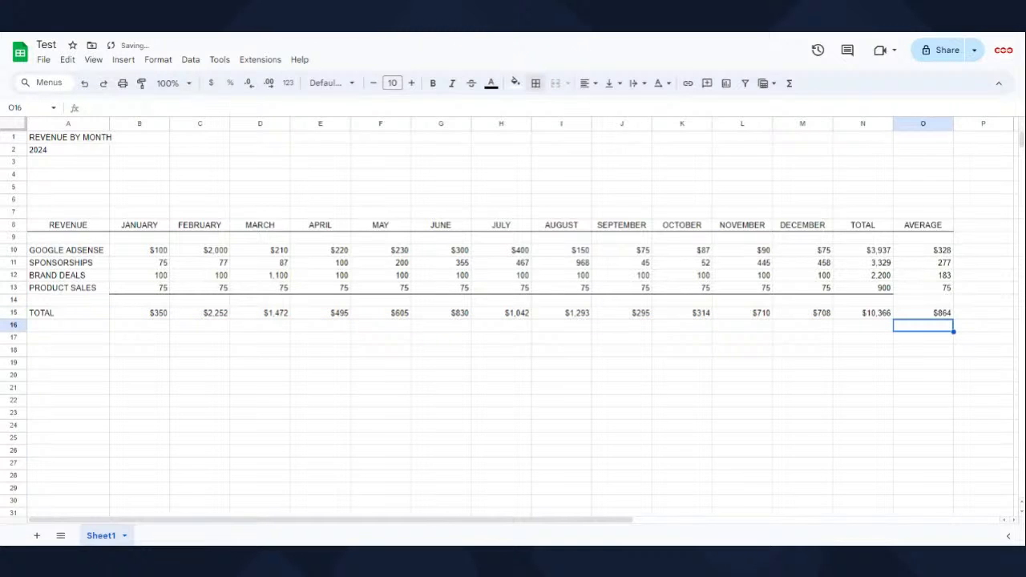
Step: Check the sum and other summary statistics of the revenue source averages in O10:O13
left_click(923, 291)
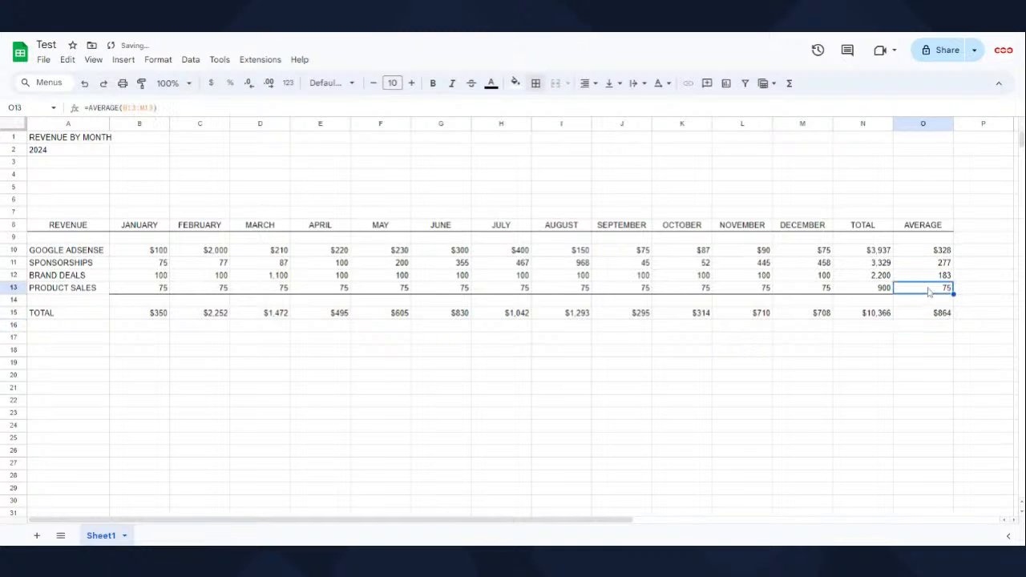
left_click(921, 255)
left_click(925, 292, "shift")
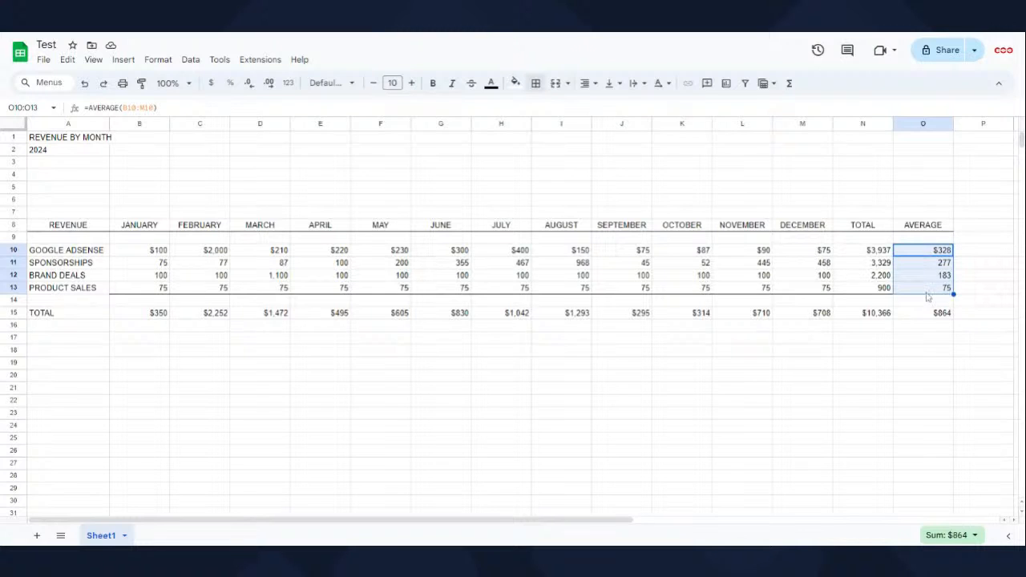
left_click(976, 536)
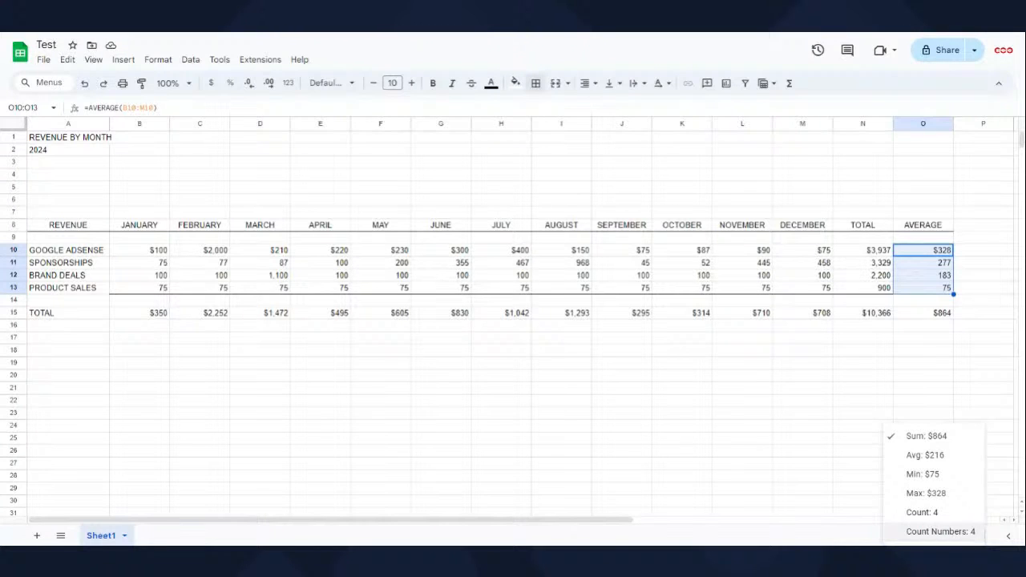
left_click(746, 365)
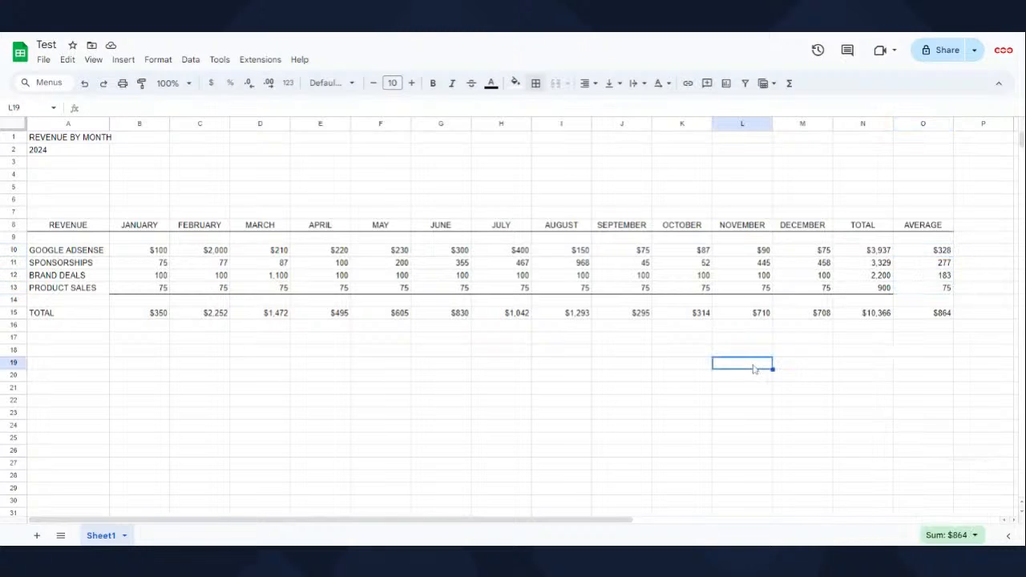
Step: Add a bottom border to the PRODUCT SALES average in O13
left_click(921, 291)
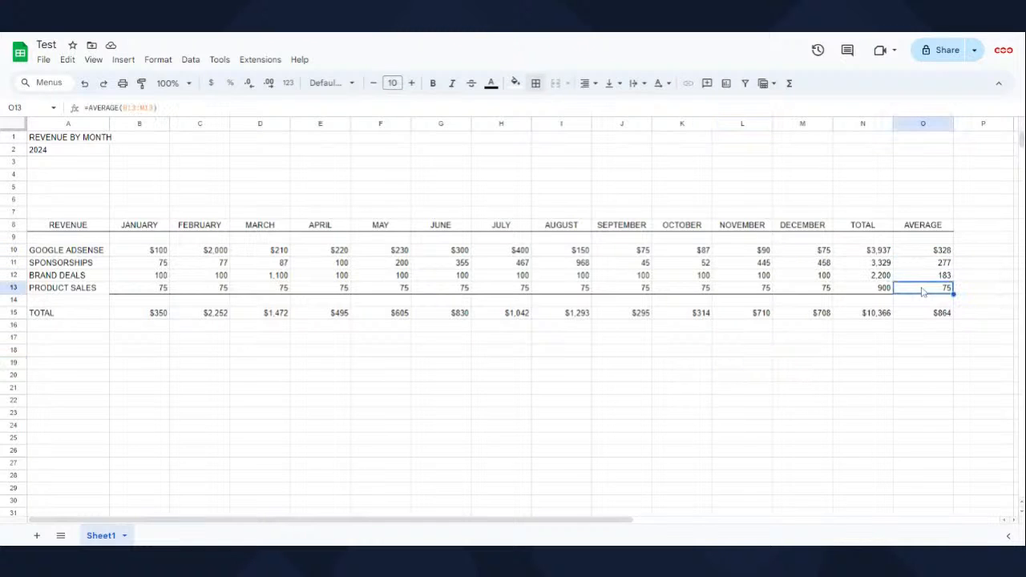
left_click(535, 83)
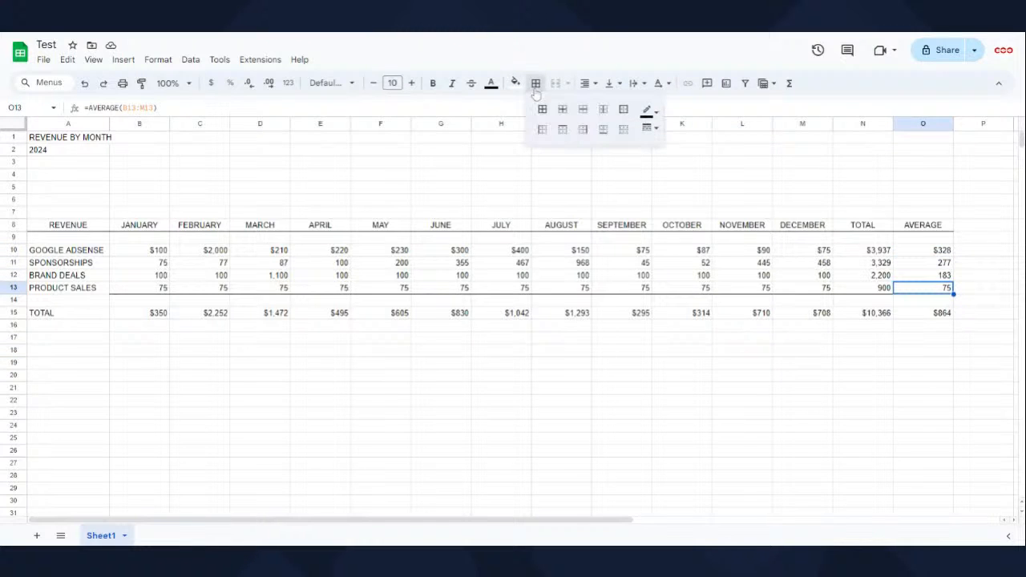
left_click(606, 129)
left_click(708, 402)
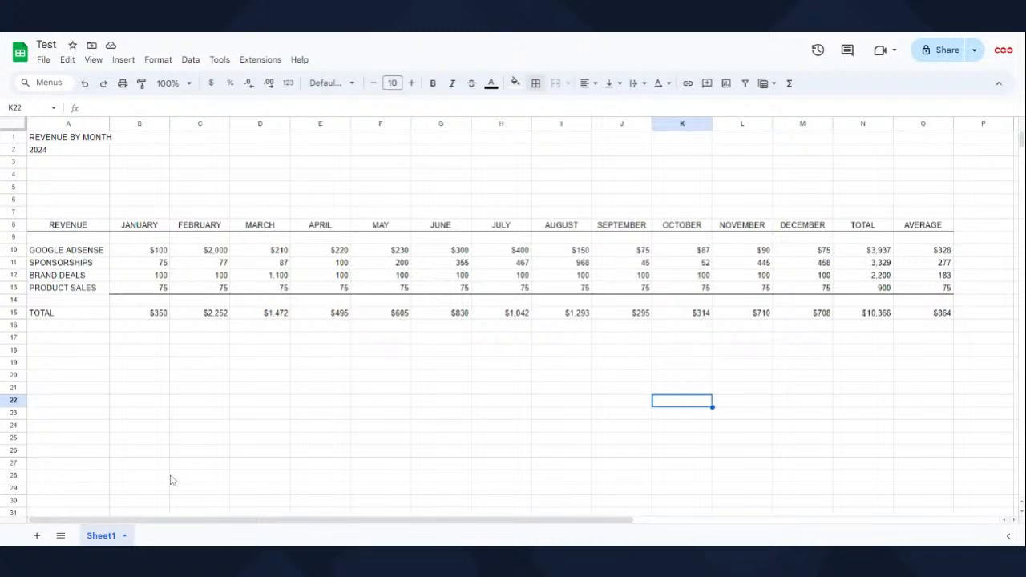
Step: Add a second blank sheet to the spreadsheet and return to Sheet1
left_click(36, 536)
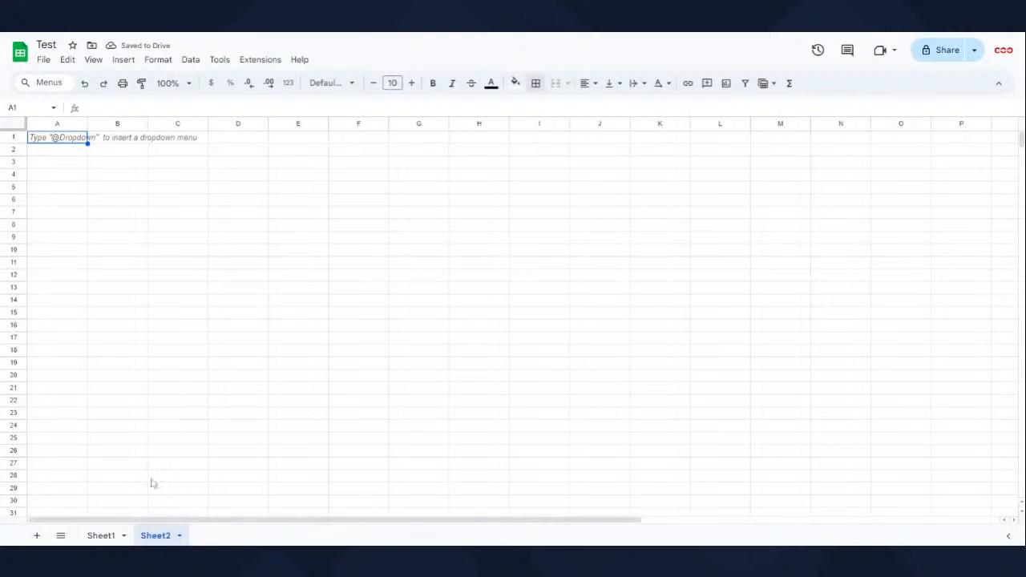
left_click_drag(72, 170, 348, 299)
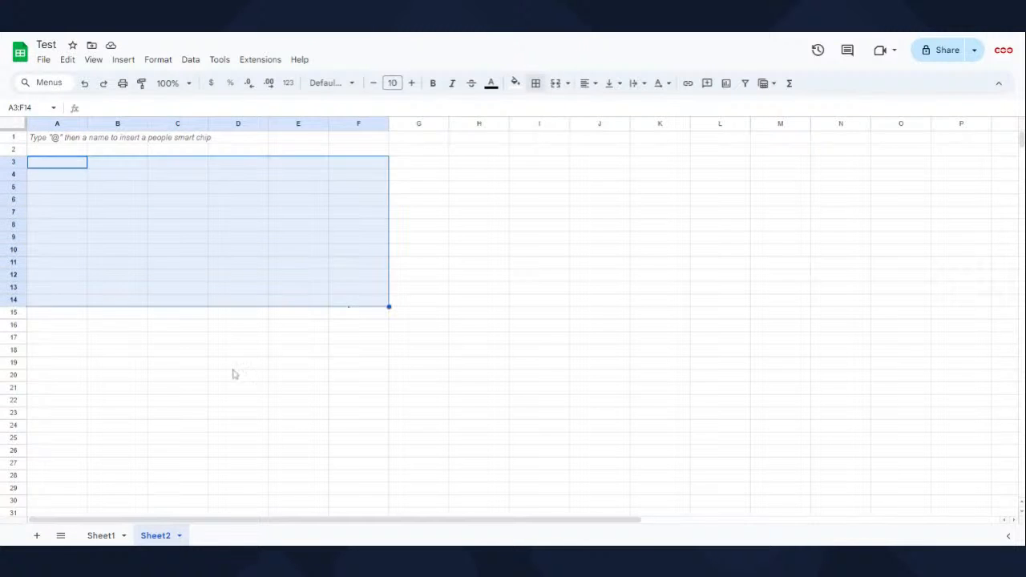
left_click(117, 403)
left_click(100, 535)
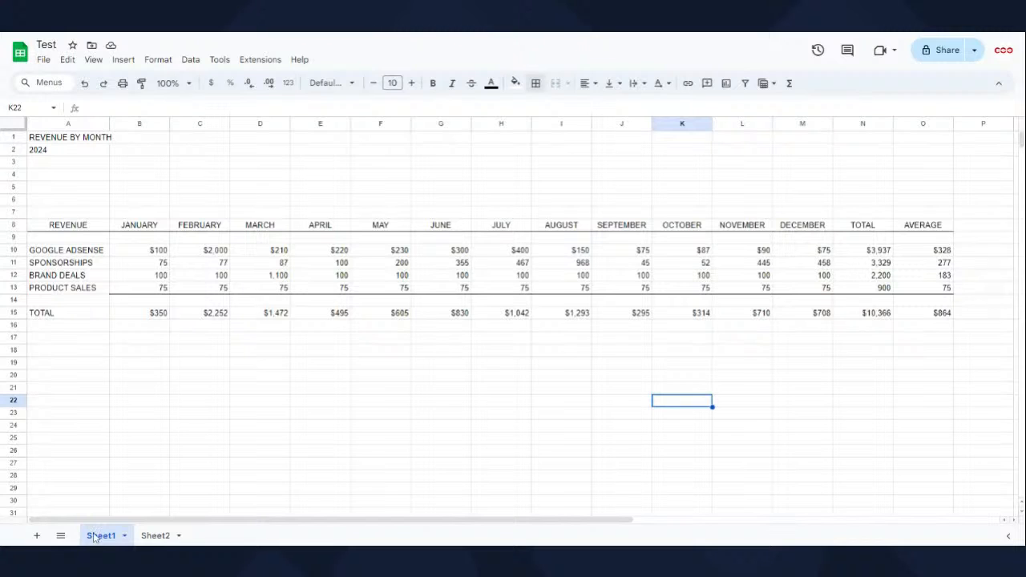
Step: Rename Sheet1 as "Revenue by Month"
right_click(94, 535)
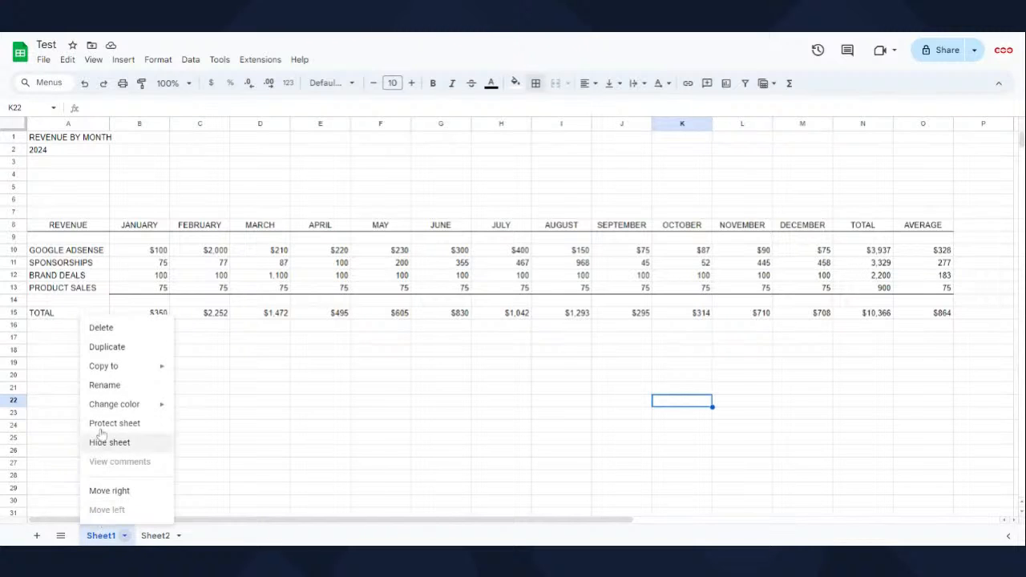
left_click(100, 383)
type("rEVE")
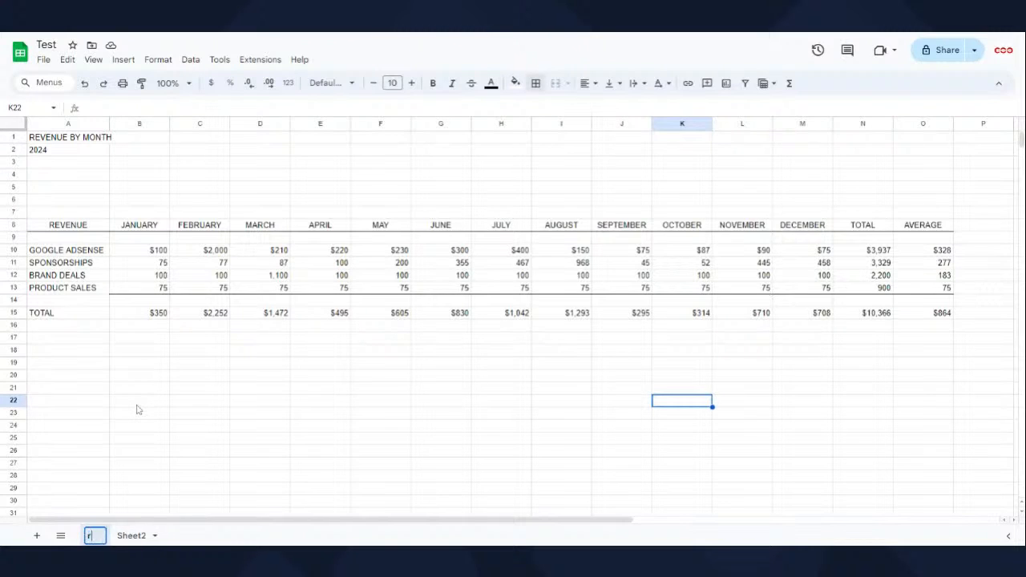
key("BackSpace")
key("BackSpace")
key("BackSpace")
key("BackSpace")
type("Revenue by Month")
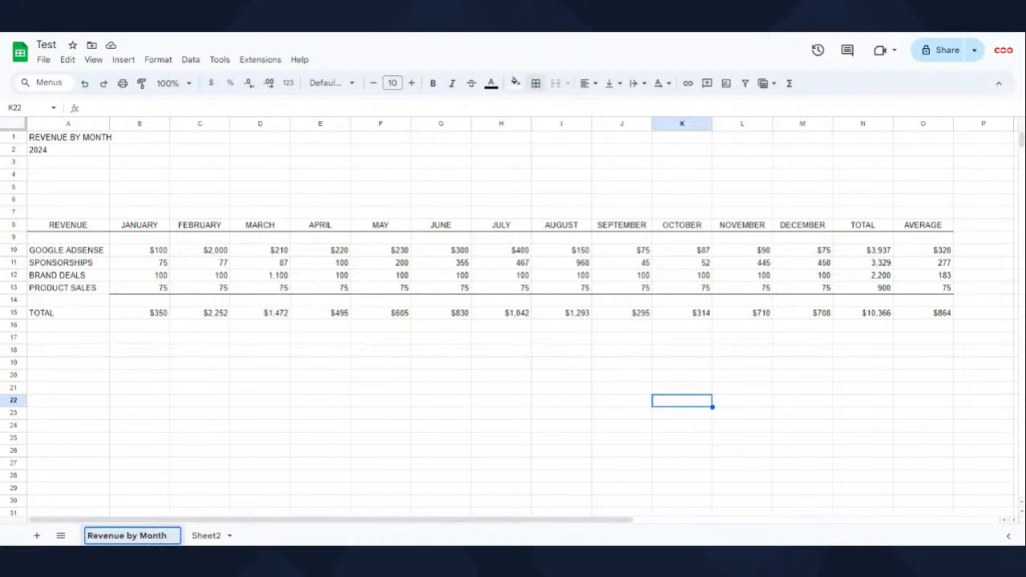
key("Return")
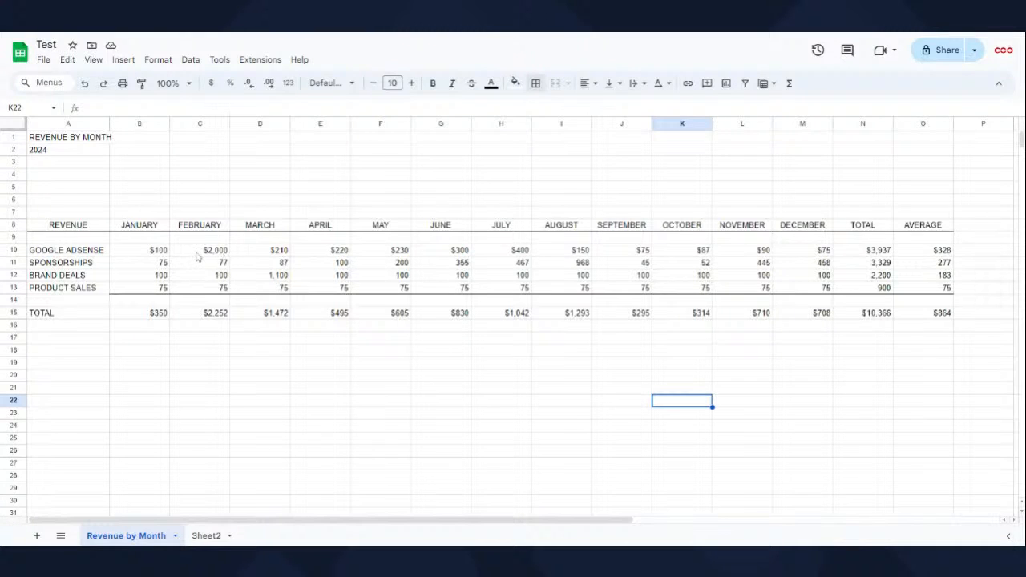
Step: Examine the number formatting options available for the sheet's cells
left_click(158, 60)
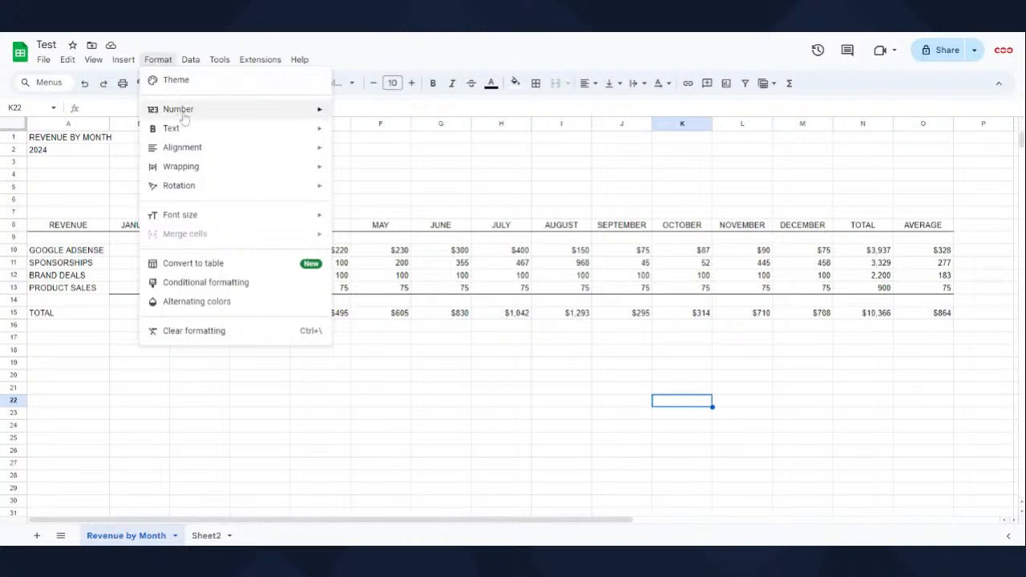
mouse_move(319, 115)
left_click(561, 192)
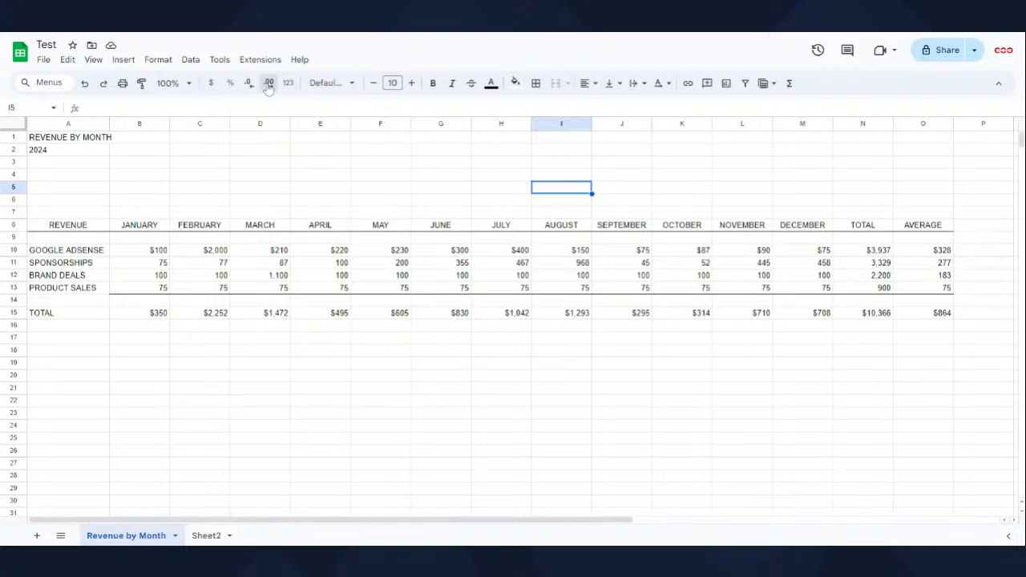
Step: Try adding two decimal places to the March GOOGLE ADSENSE amount in D10, and remove them again
left_click(273, 253)
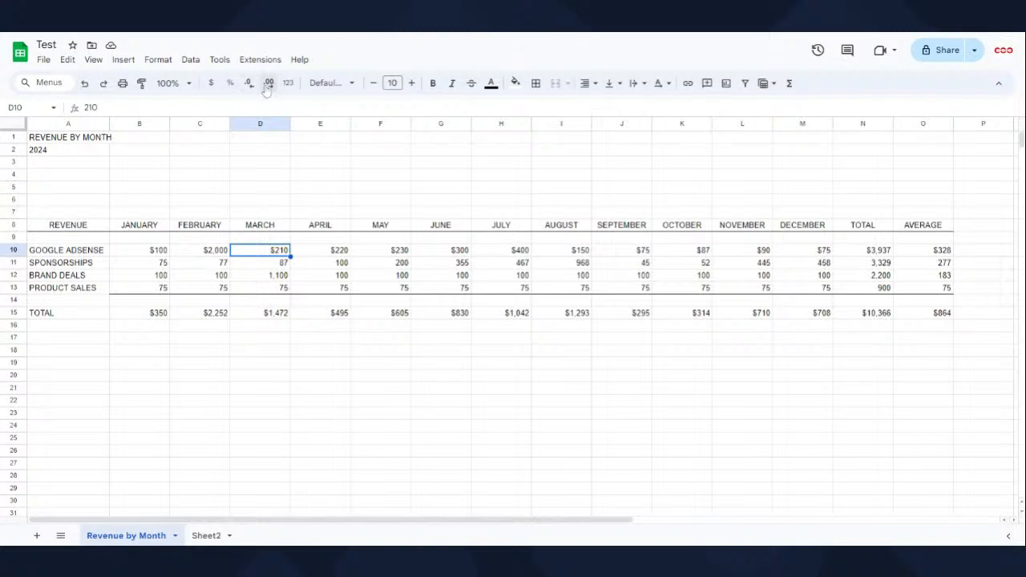
left_click(269, 84)
left_click(269, 83)
left_click(248, 83)
left_click(248, 83)
left_click(154, 187)
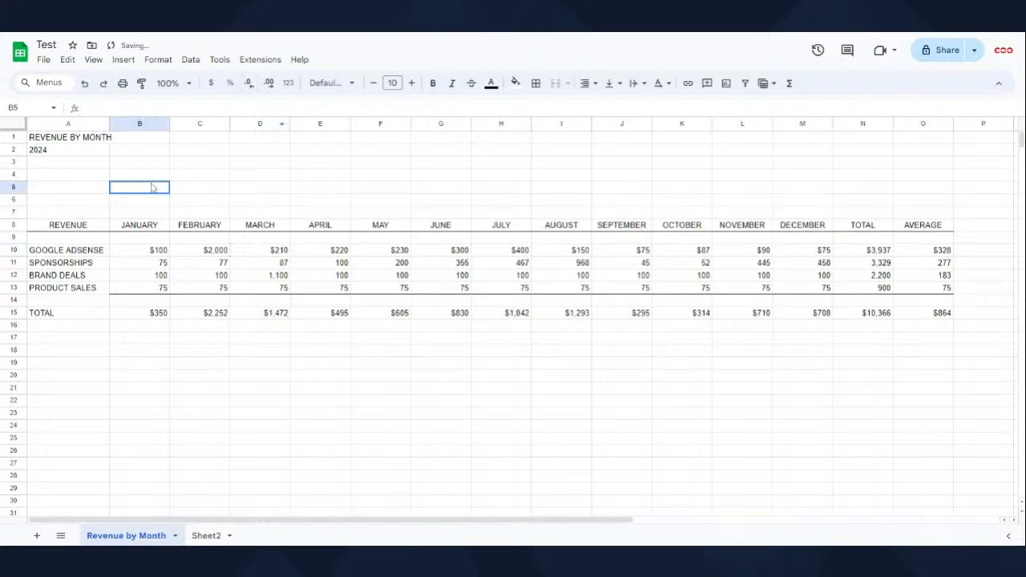
Step: Examine the January total formula in B15 and the GOOGLE ADSENSE average formula in O10
left_click(137, 318)
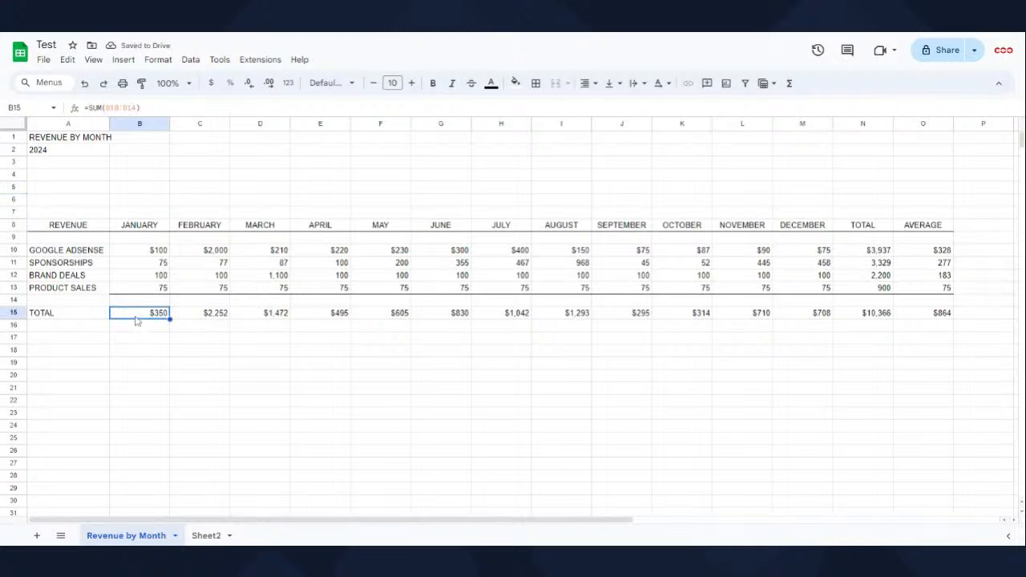
left_click(922, 255)
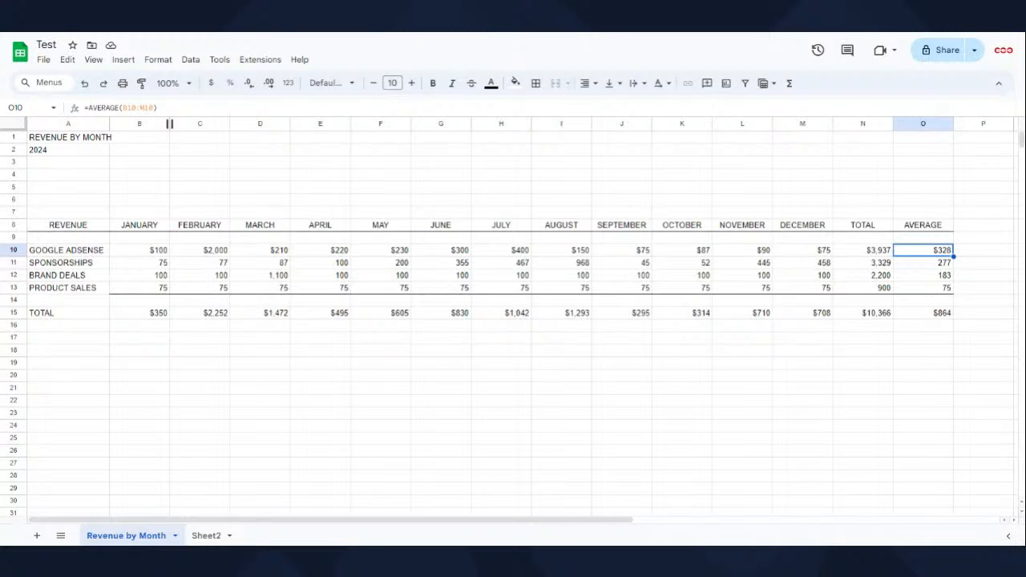
Step: Narrow the JANUARY, FEBRUARY and MARCH columns (B to D) to fit their contents
left_click_drag(169, 123, 151, 123)
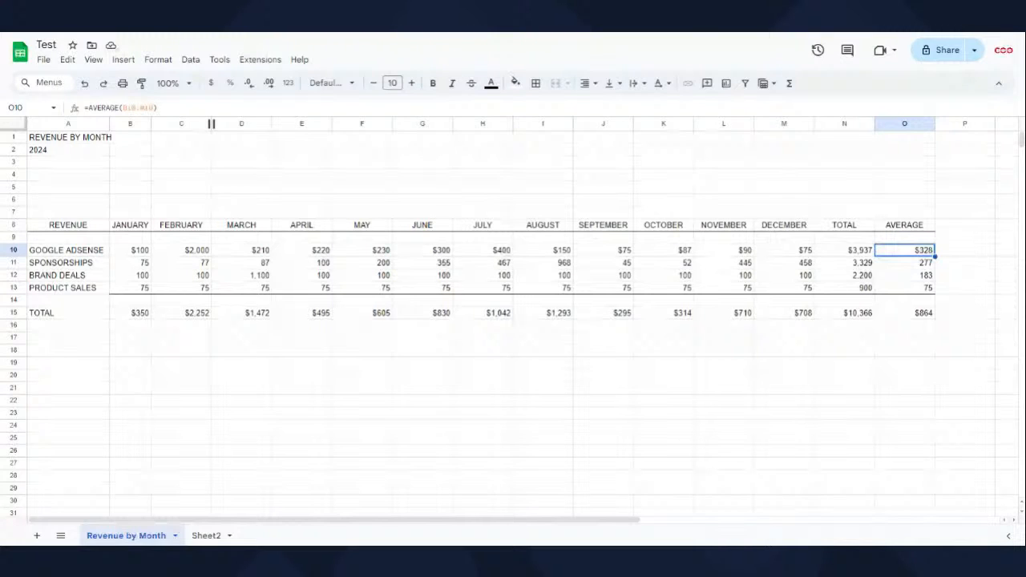
double_click(212, 123)
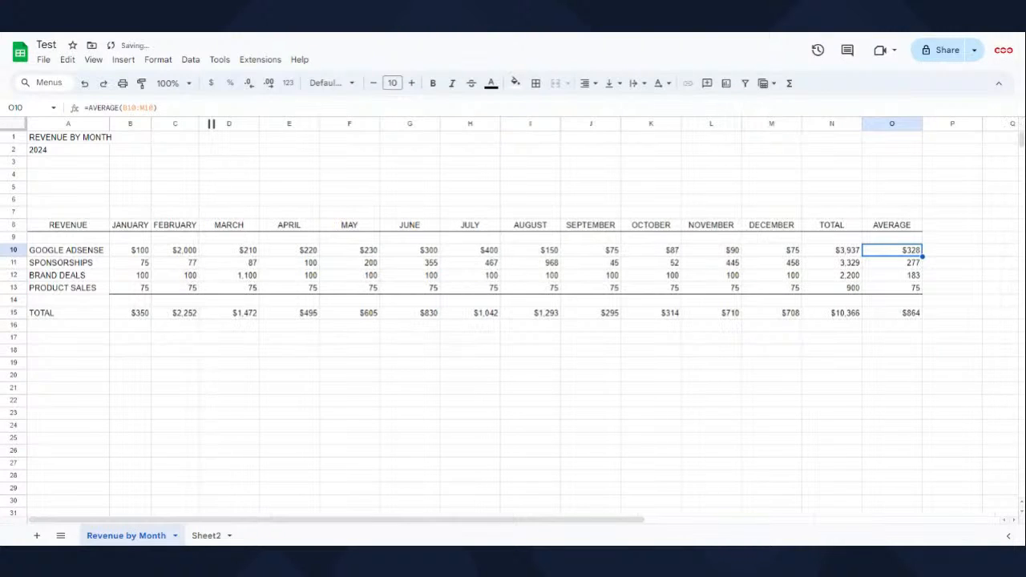
double_click(259, 123)
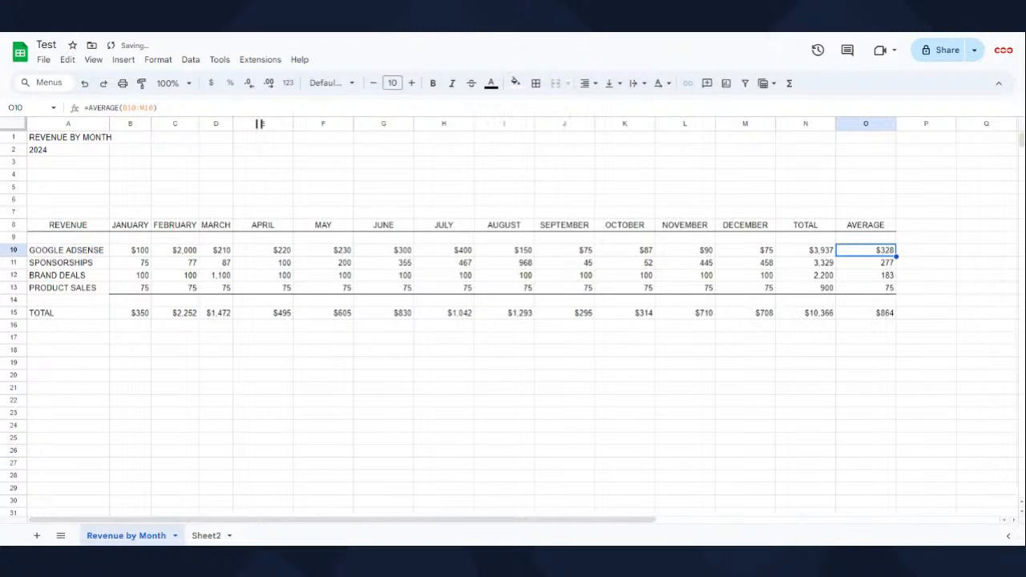
Step: Auto-fit columns E through O, from APRIL to AVERAGE, to their contents all at once
left_click(262, 124)
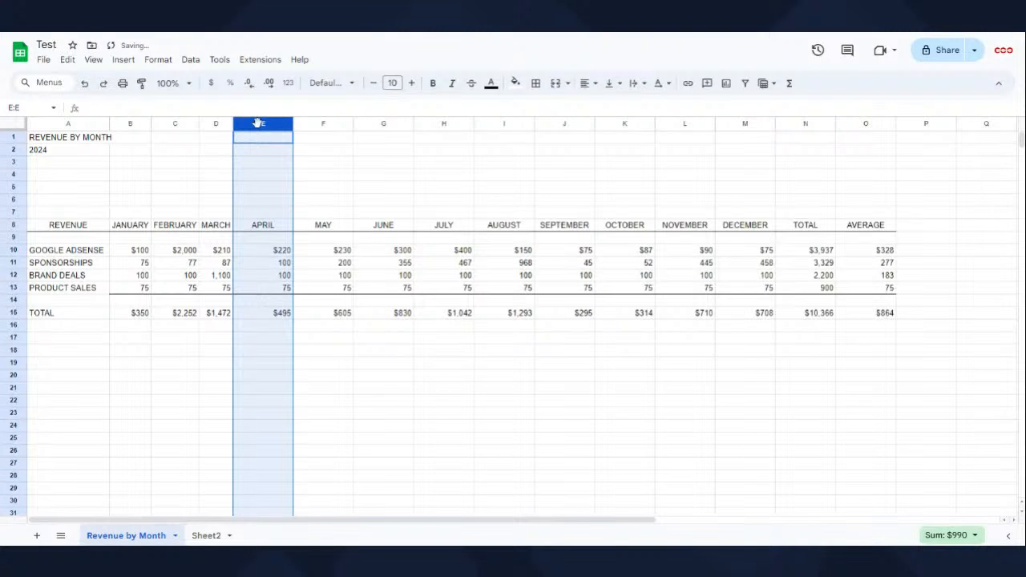
left_click(870, 125, "shift")
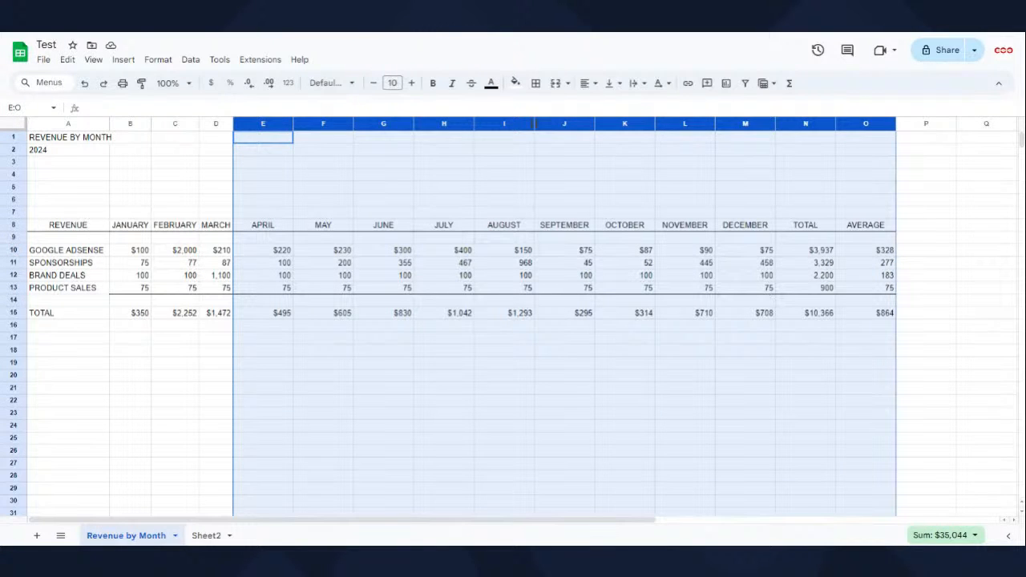
left_click(261, 175)
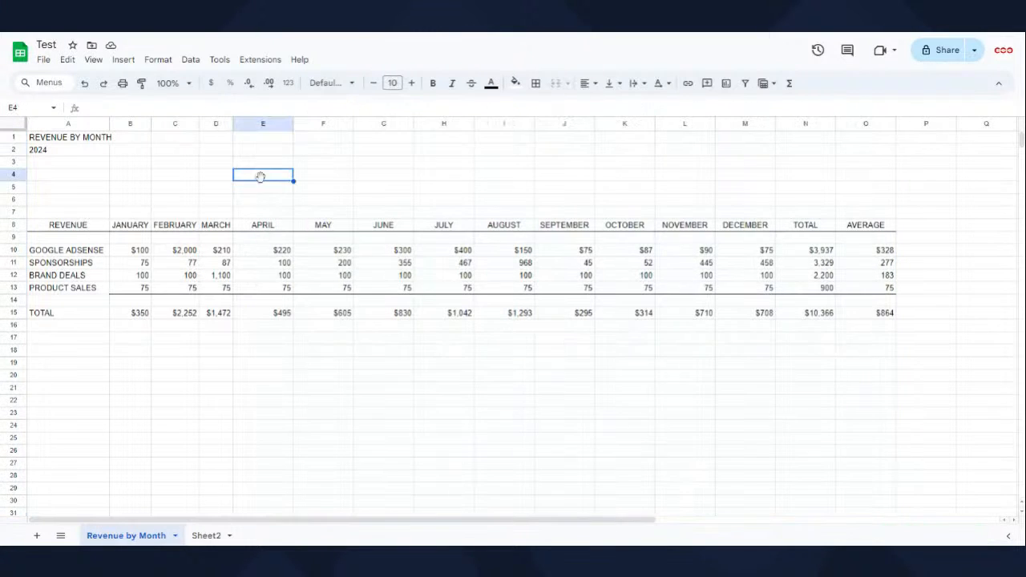
left_click(260, 124)
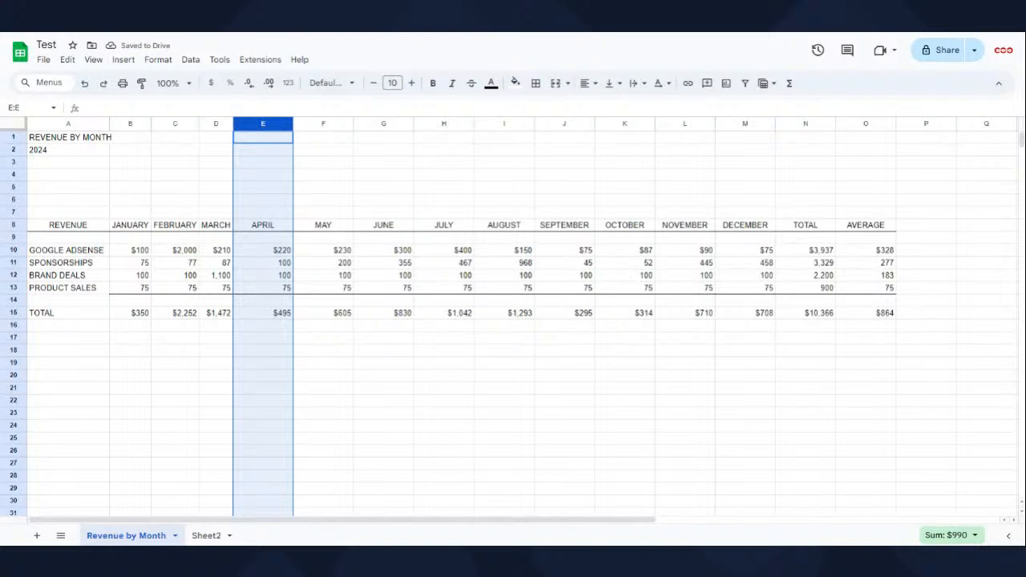
left_click(864, 124, "shift")
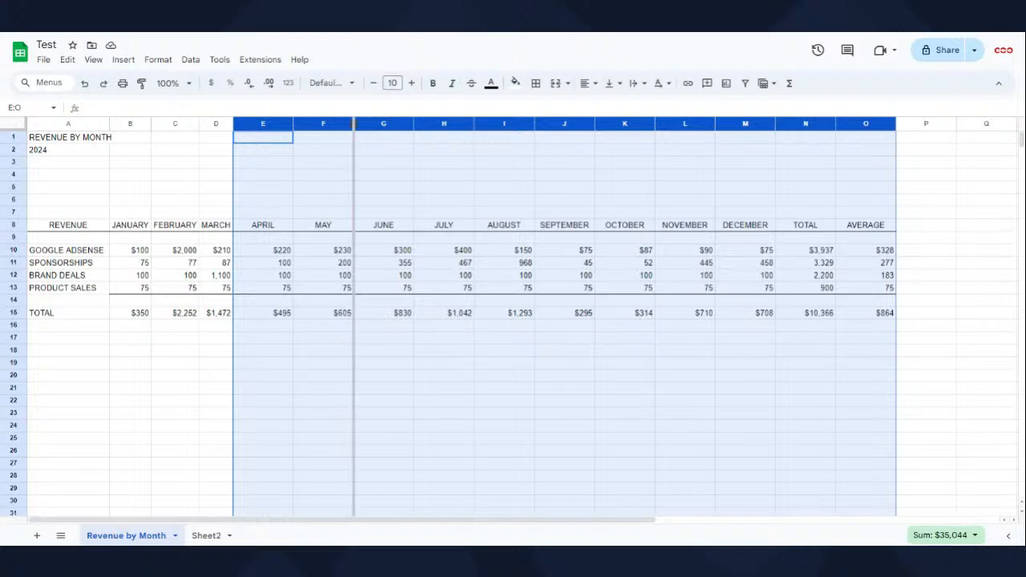
double_click(353, 123)
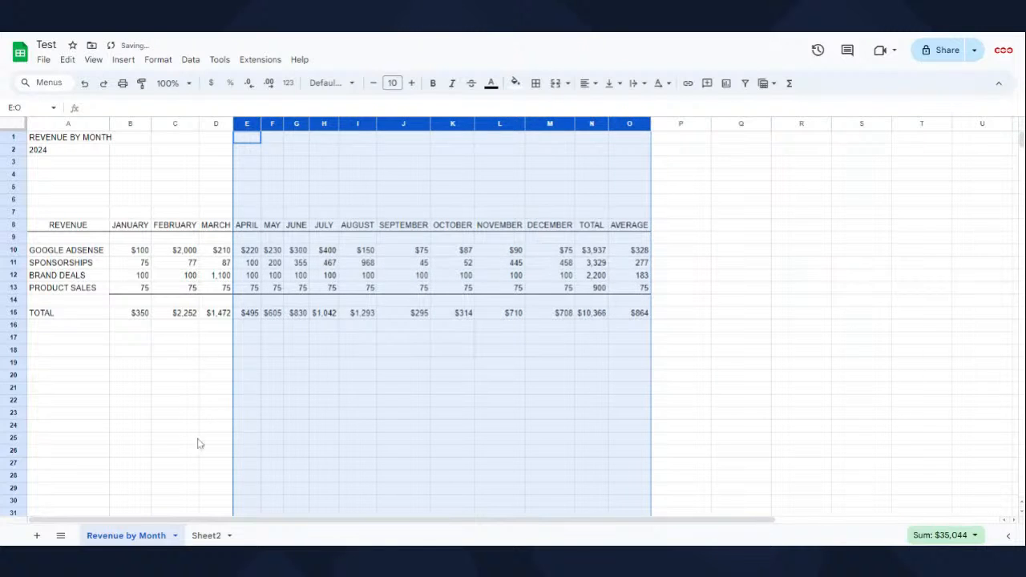
left_click(258, 350)
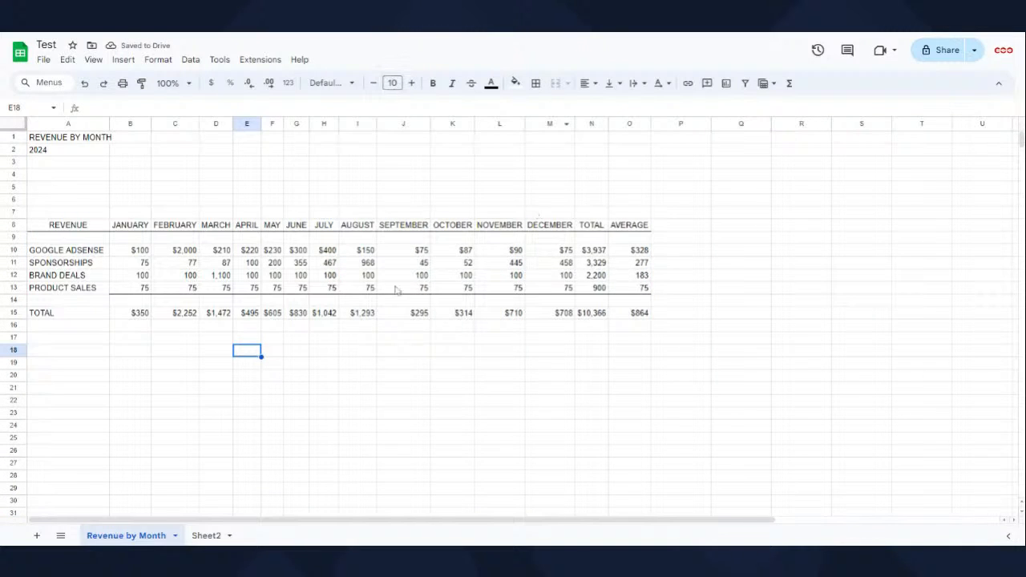
Step: Give columns B through O one uniform width, just wide enough for the longest month heading, SEPTEMBER
left_click(130, 124)
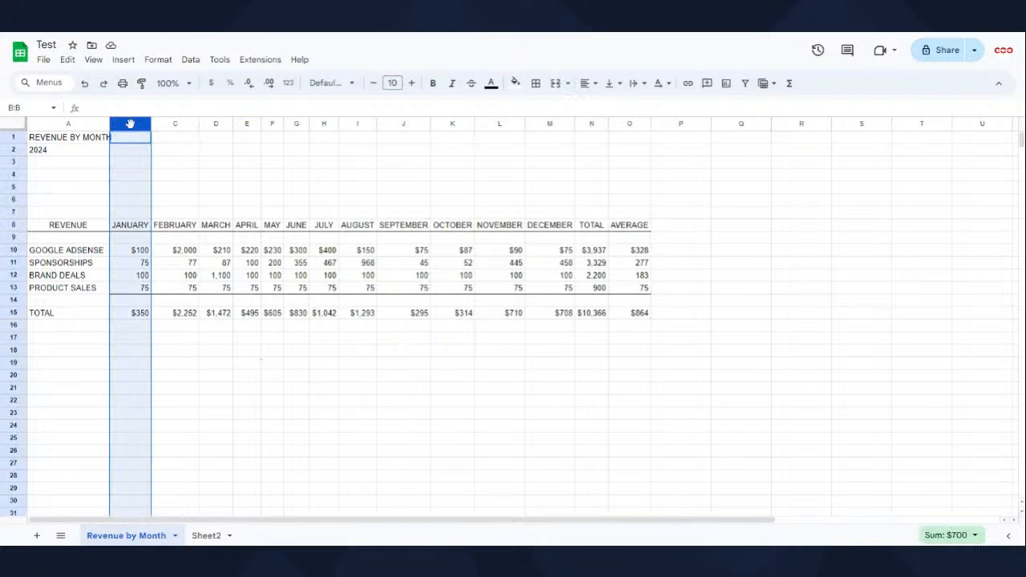
left_click(629, 123, "shift")
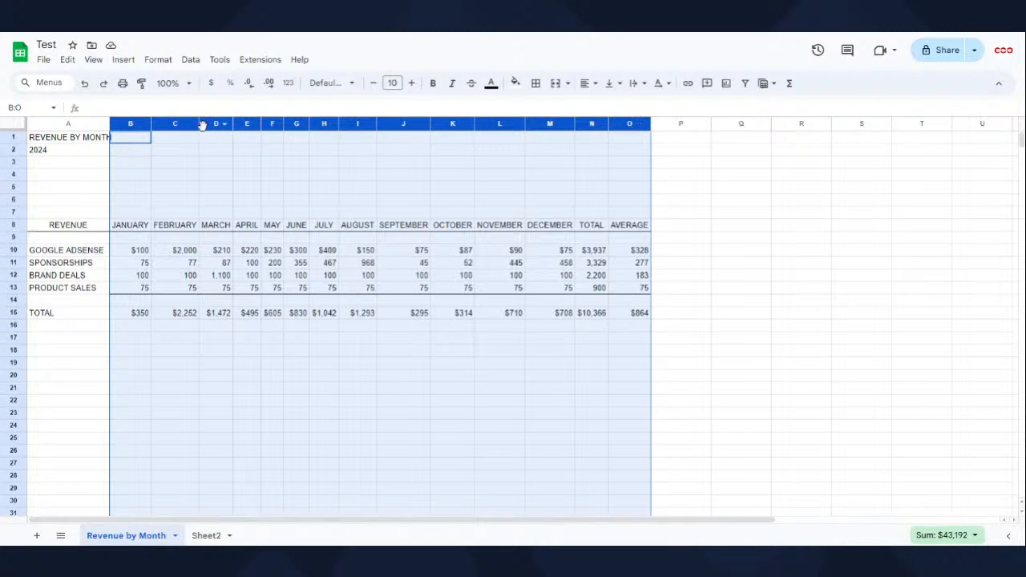
left_click_drag(198, 123, 203, 124)
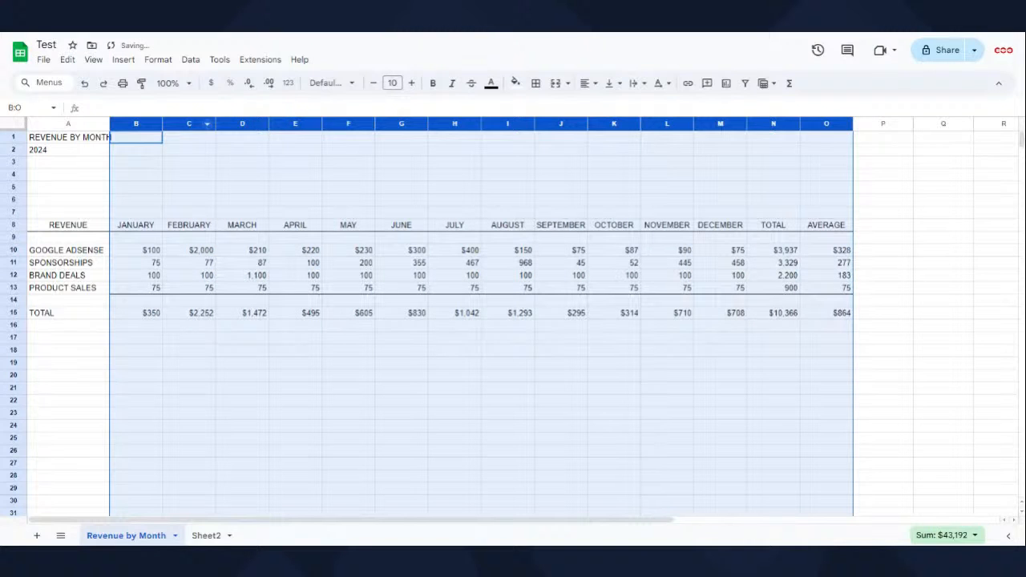
left_click(226, 176)
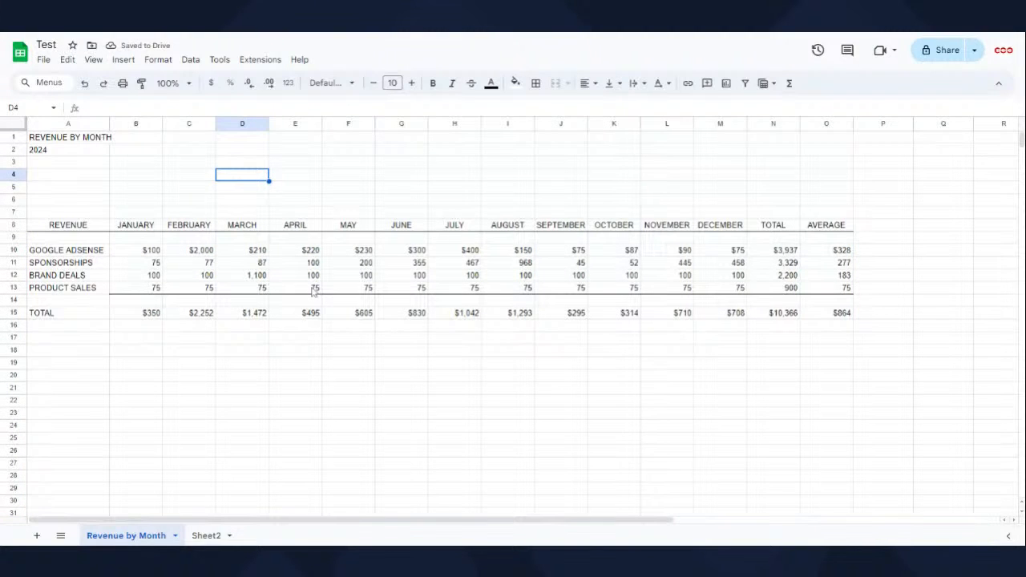